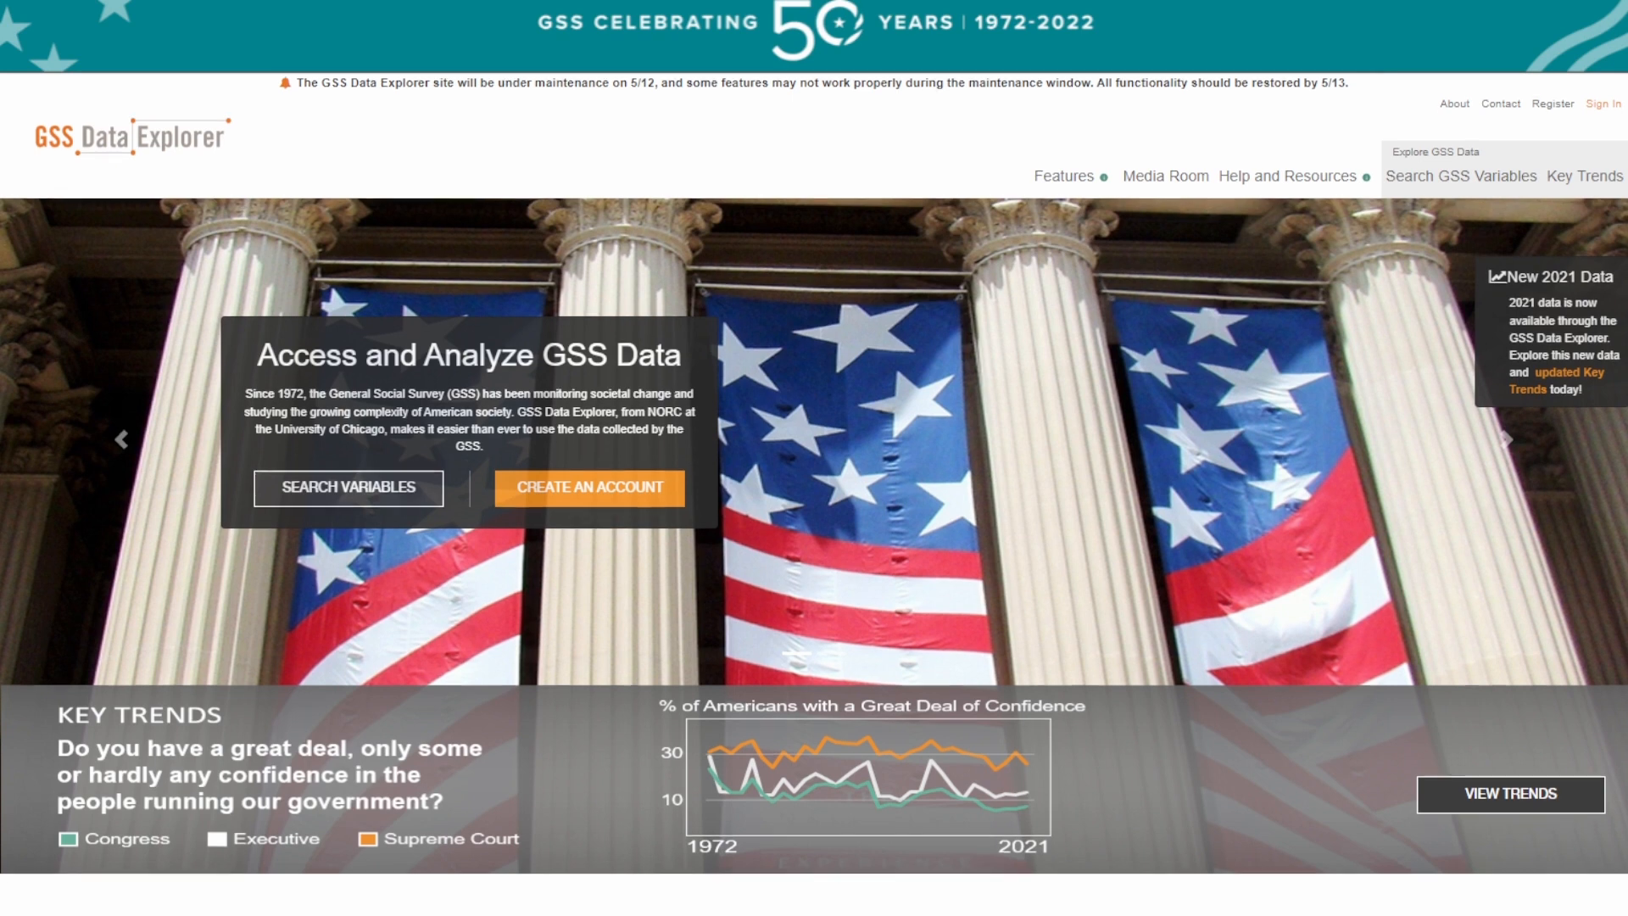
Look through the home page's key trends, data tools, keyword search and audience descriptions, and return to its beginning.
scroll(814, 509, down, 1)
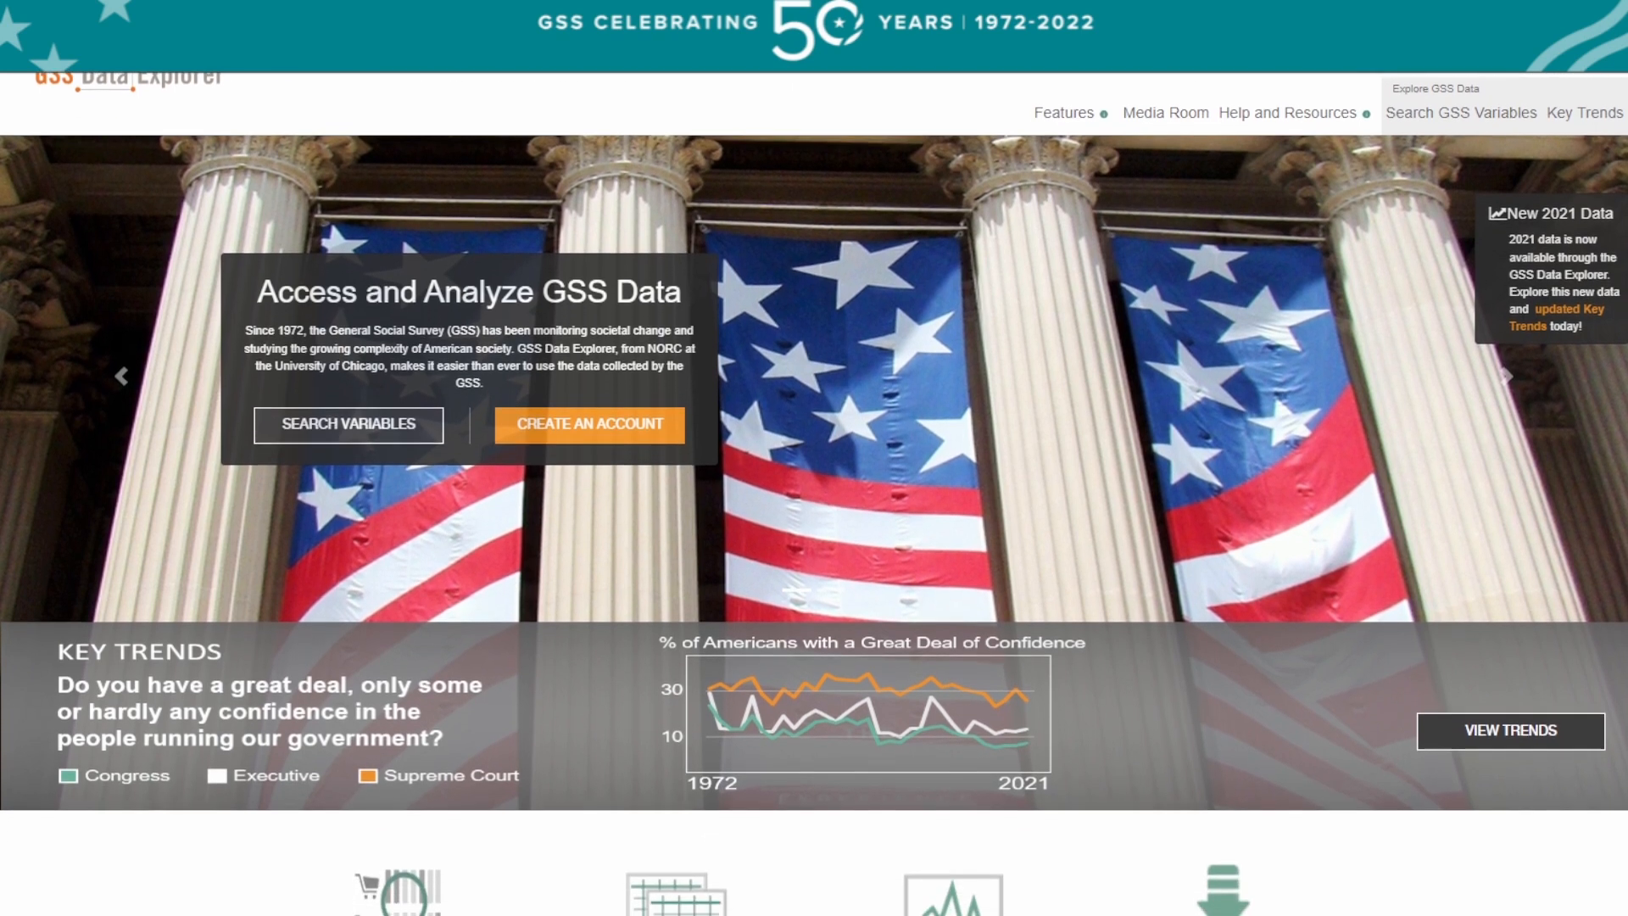
scroll(814, 509, down, 1)
scroll(814, 509, down, 2)
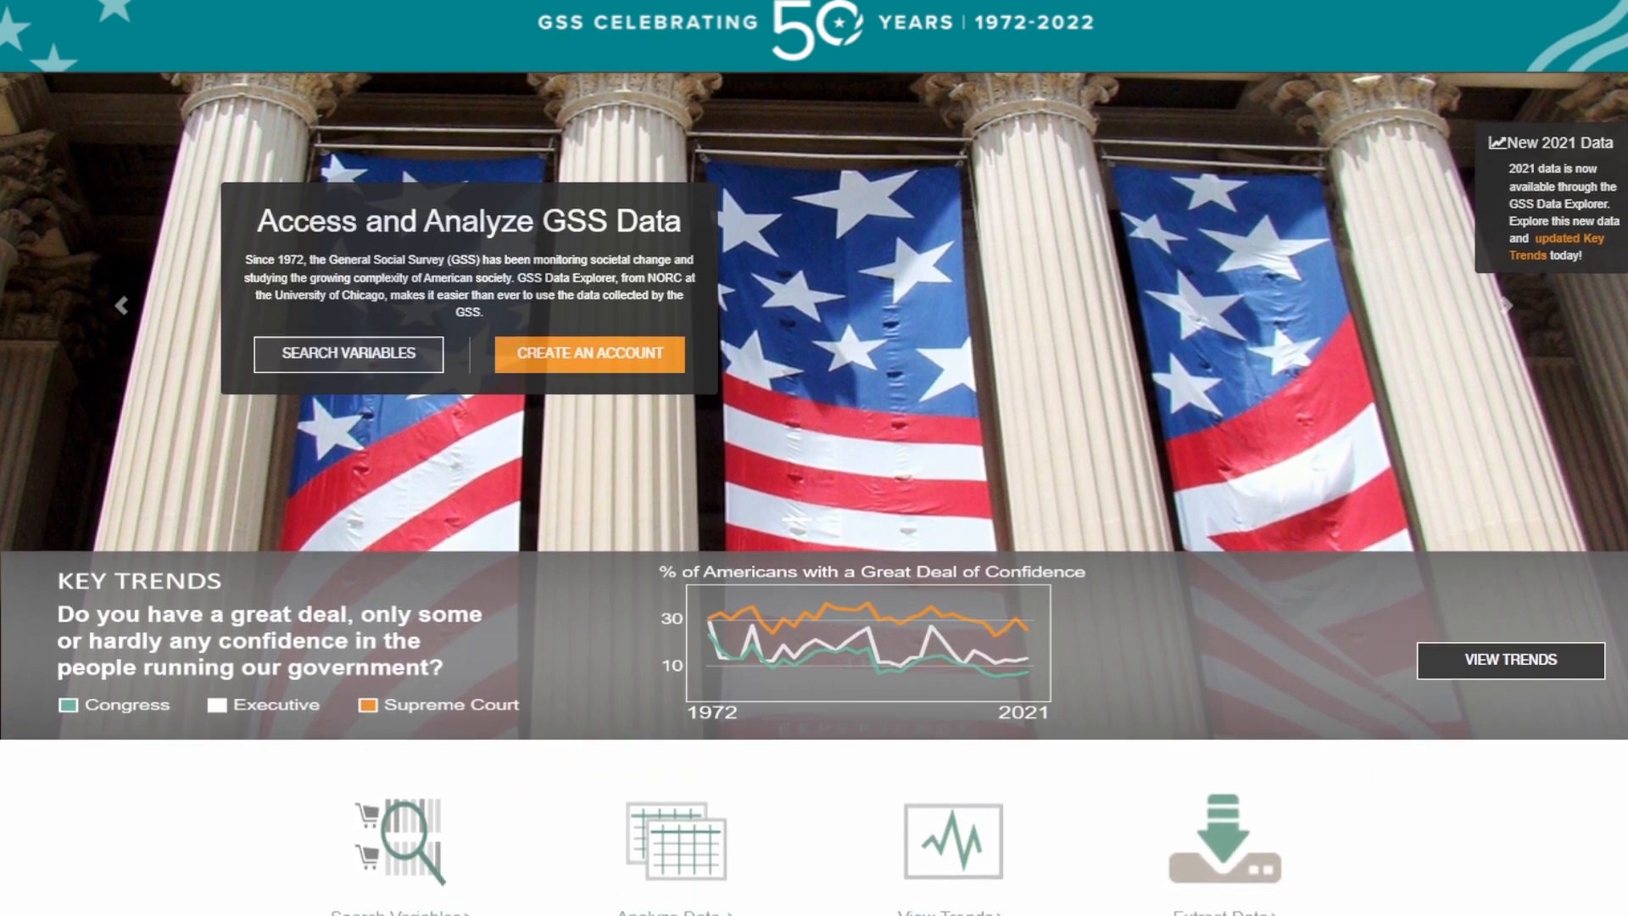
scroll(814, 509, down, 2)
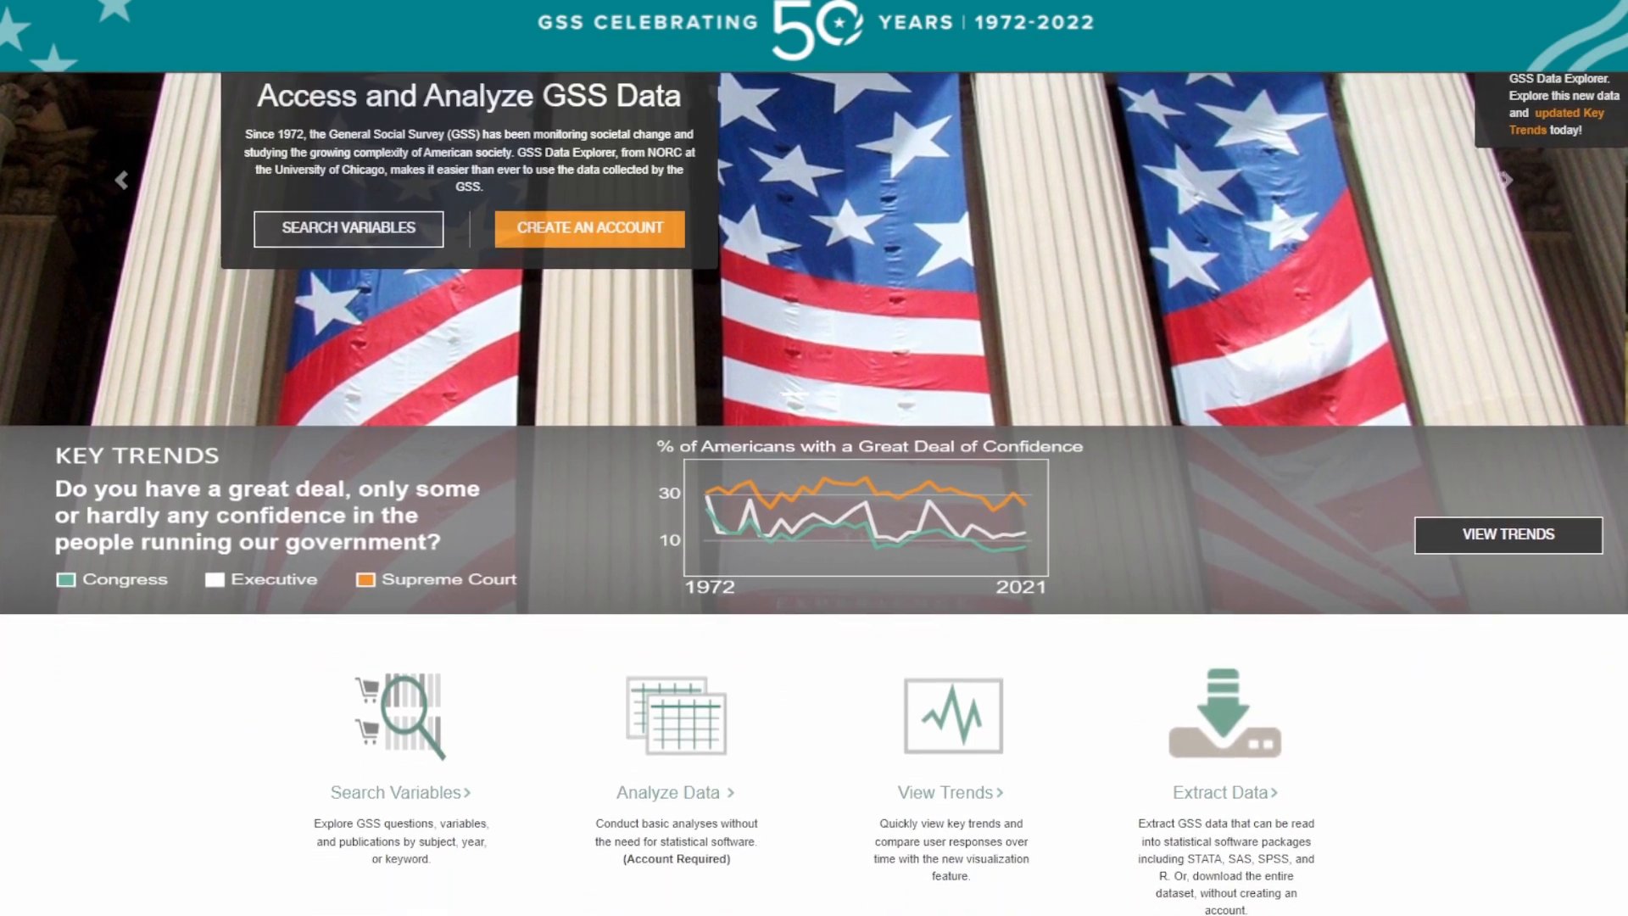
scroll(814, 509, down, 1)
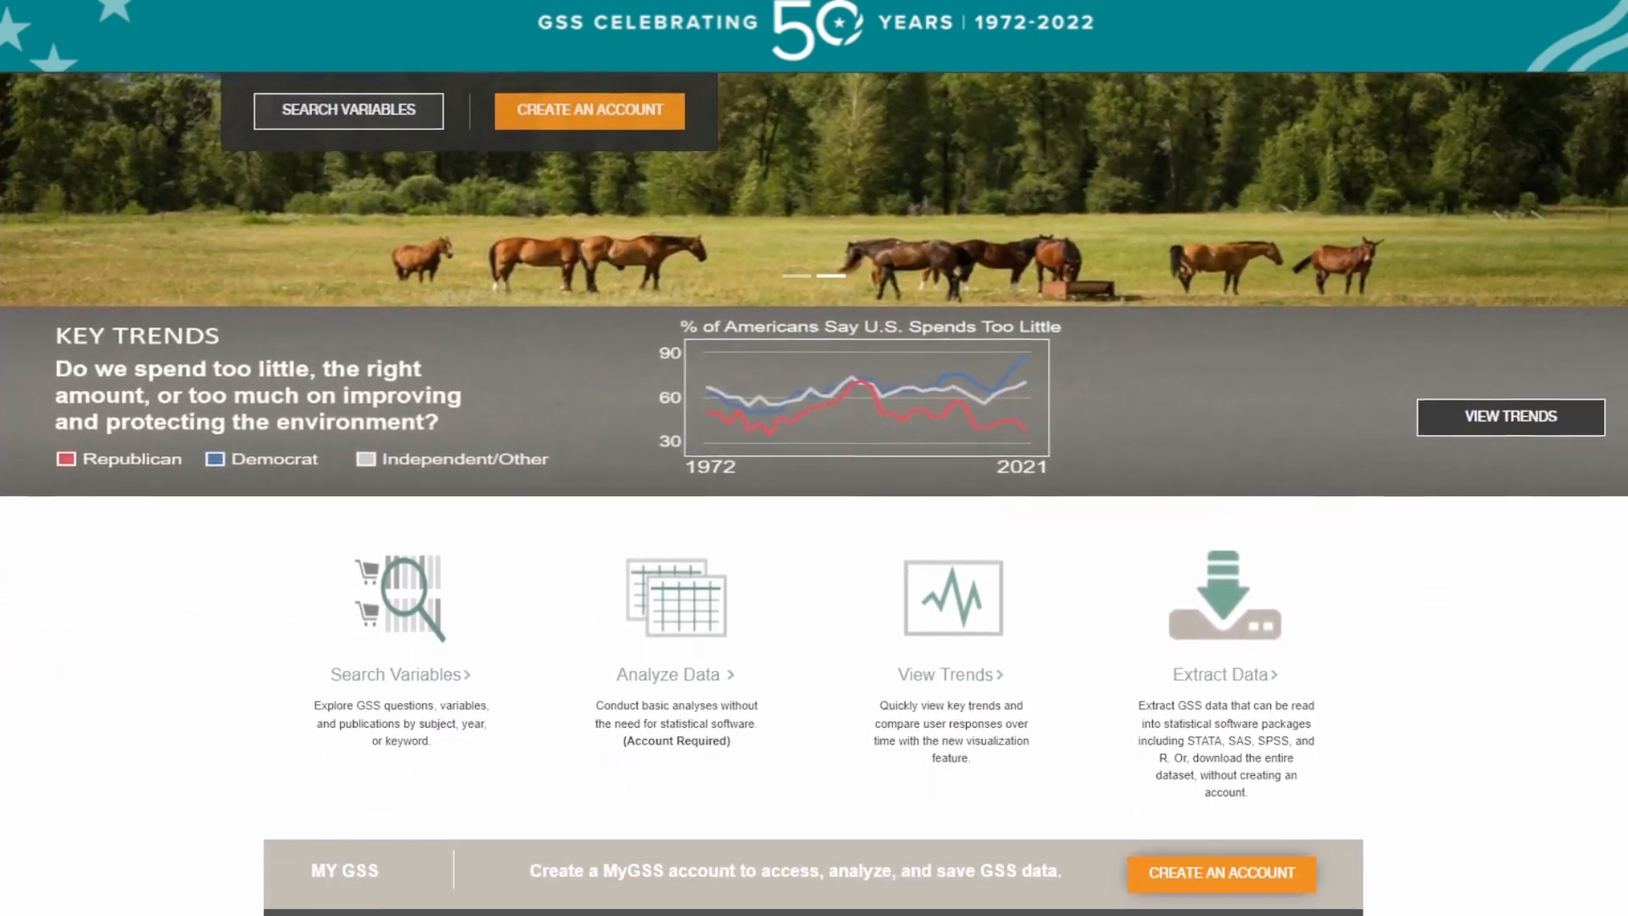
scroll(813, 509, down, 1)
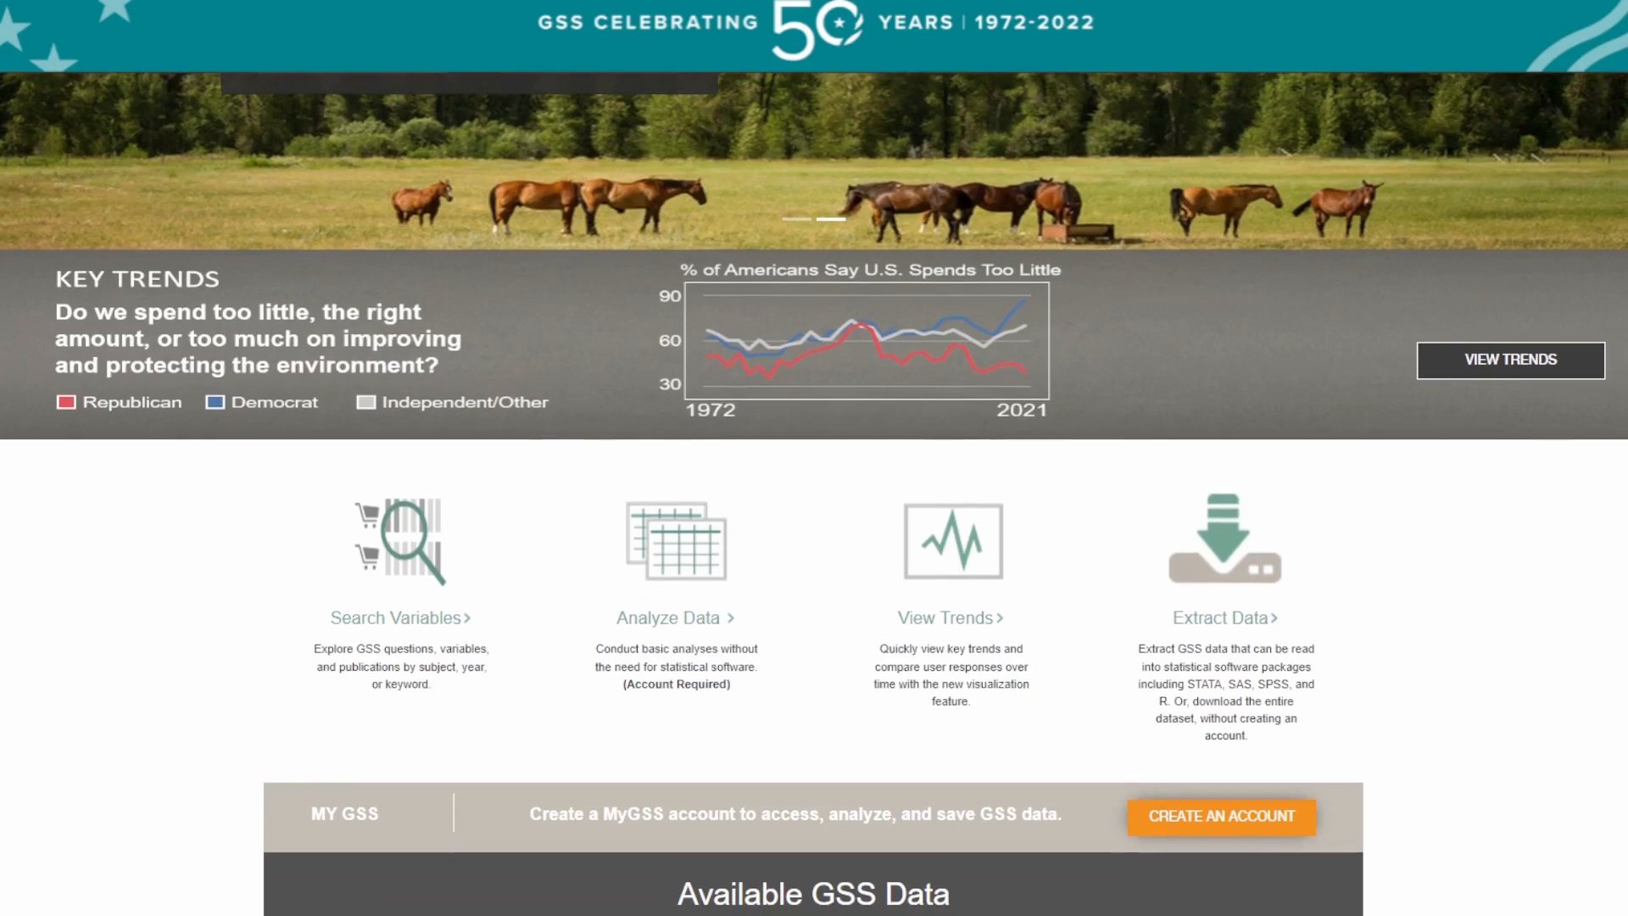
scroll(814, 509, down, 2)
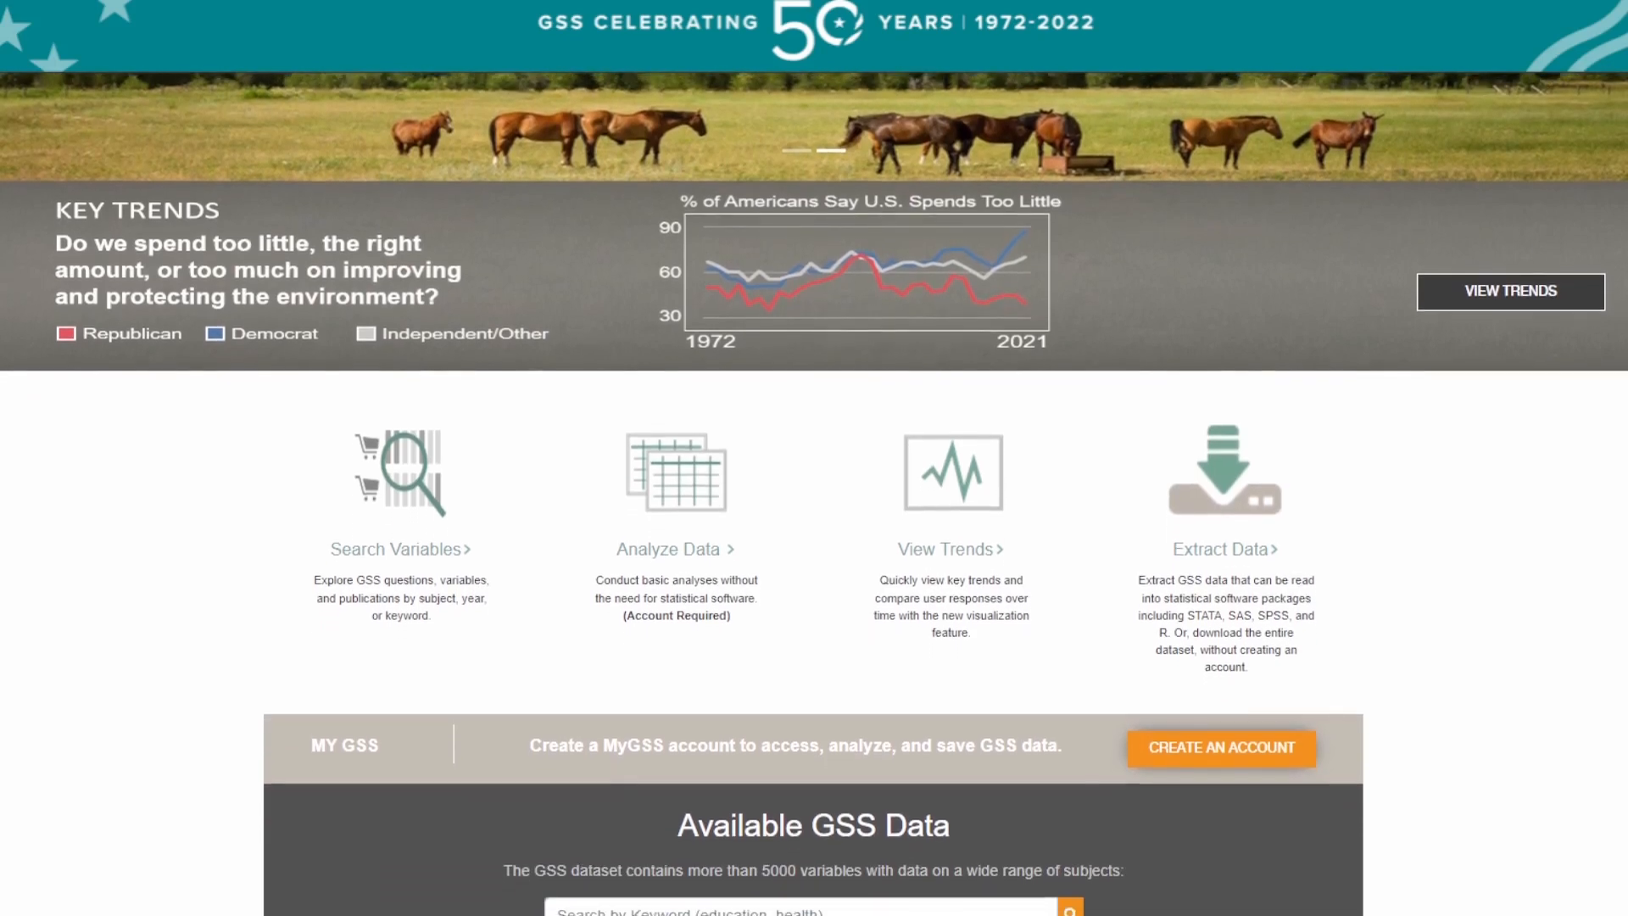
scroll(814, 509, down, 1)
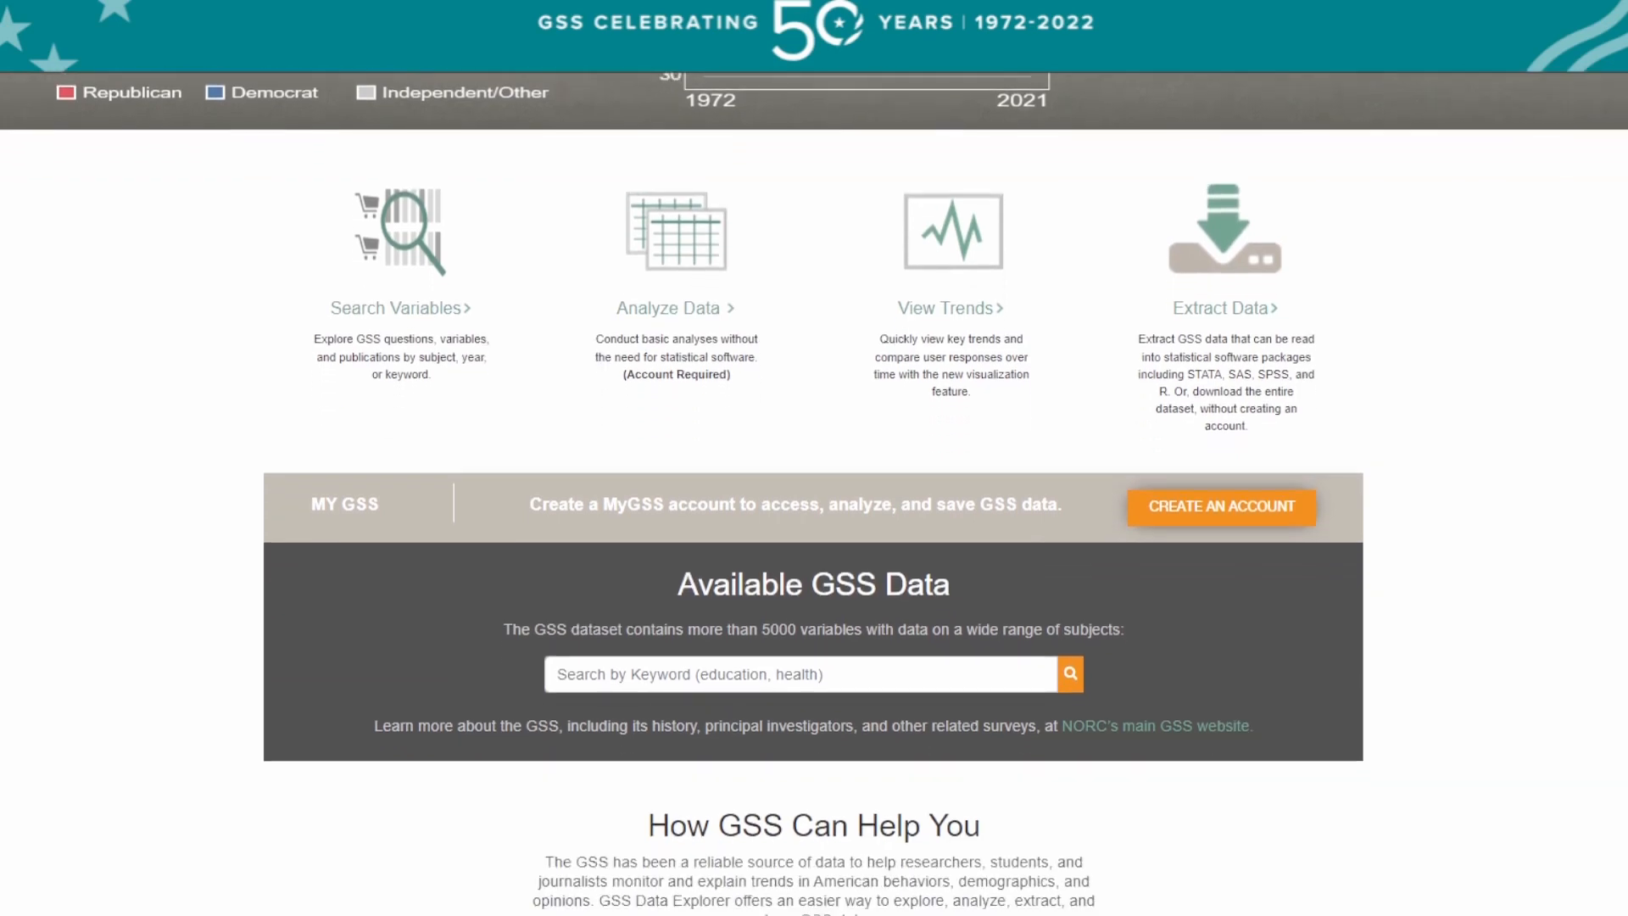
scroll(814, 508, down, 3)
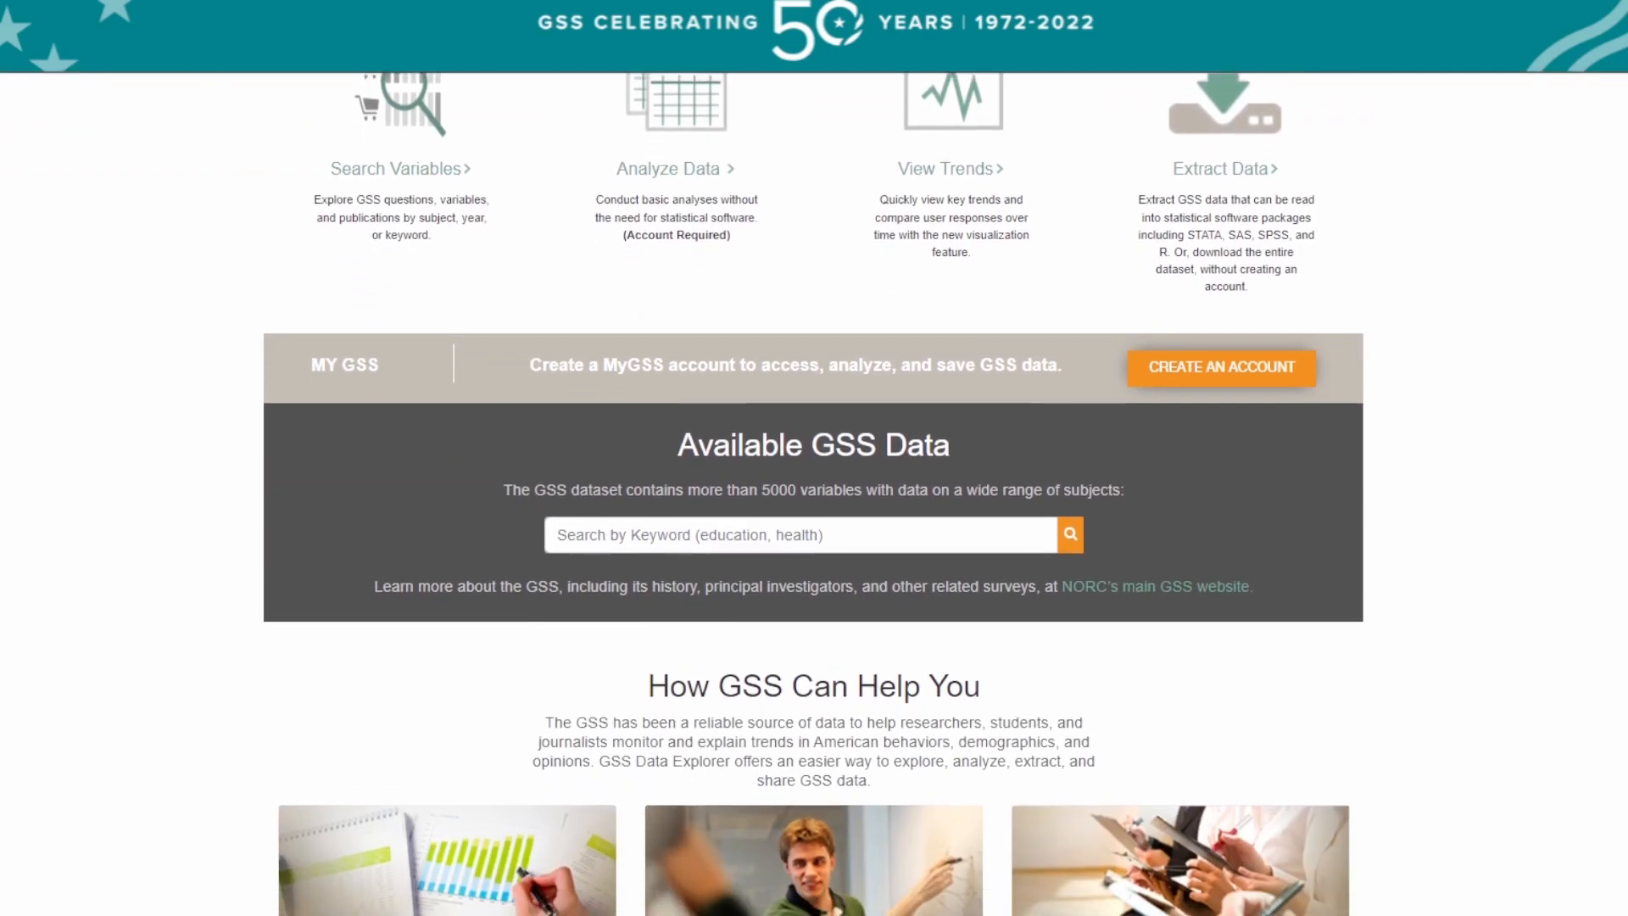
scroll(814, 509, down, 2)
scroll(813, 508, down, 3)
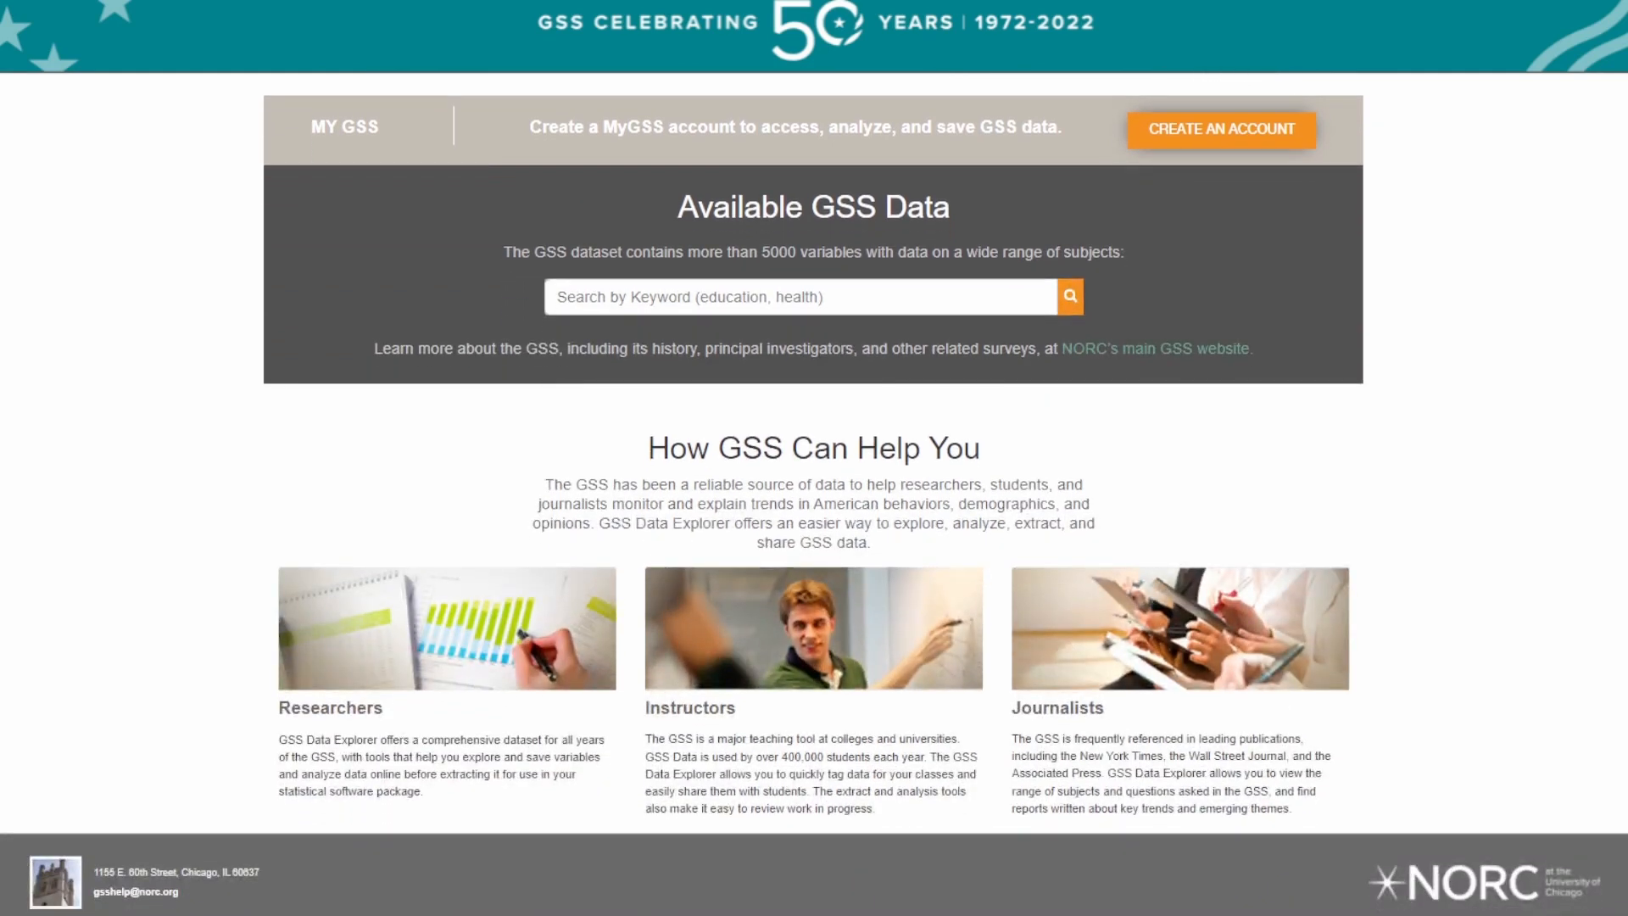
scroll(814, 509, up, 3)
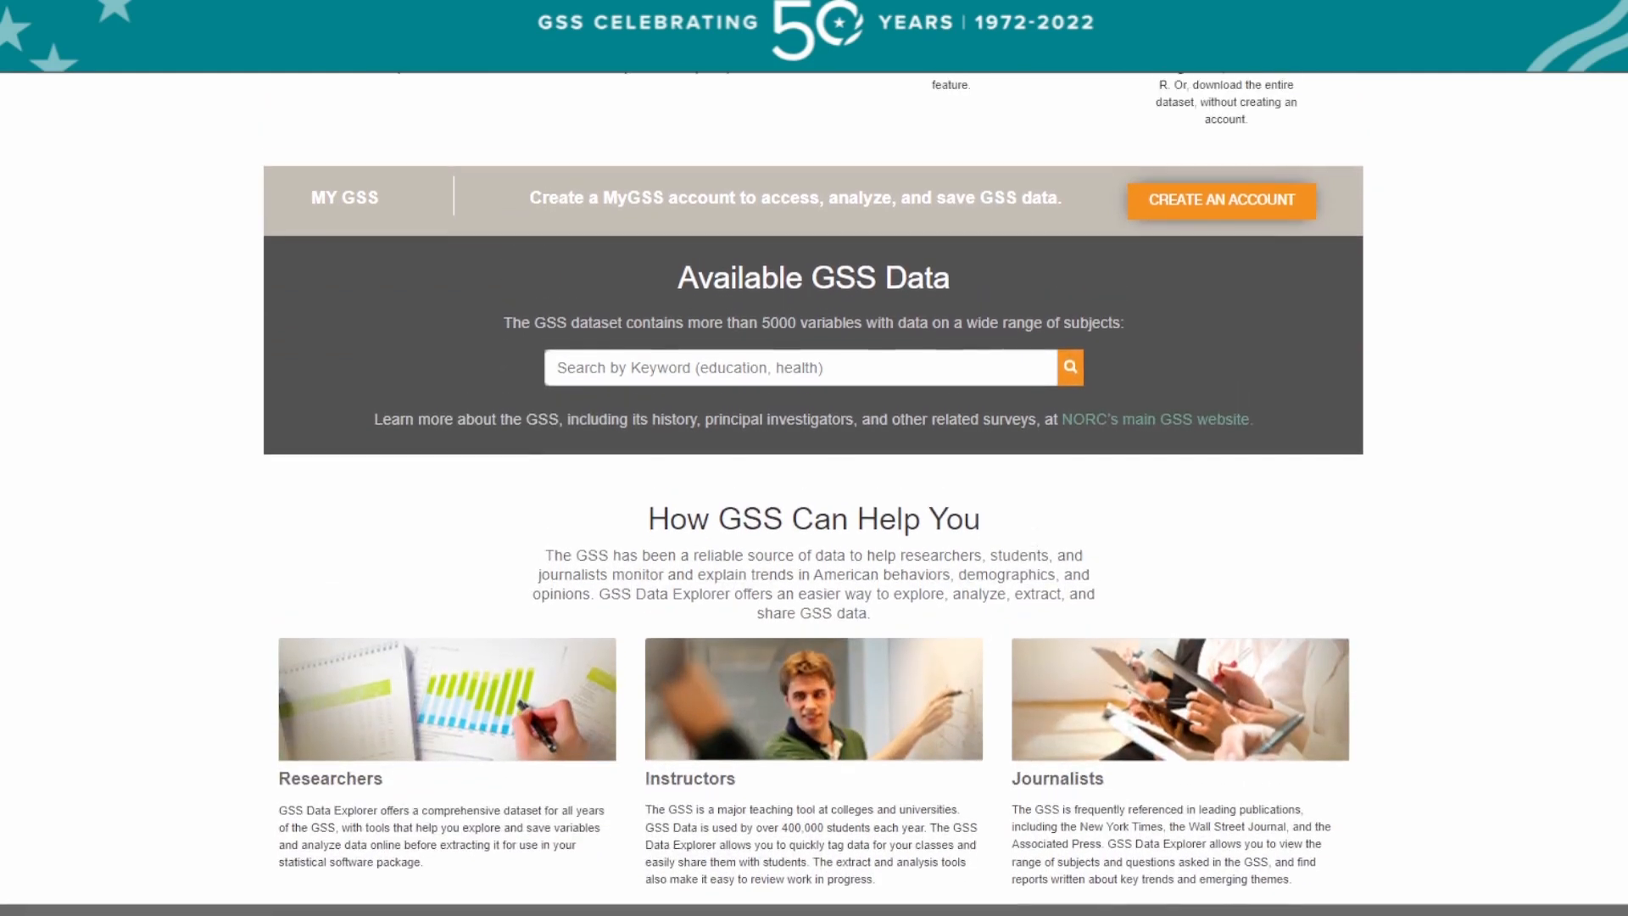
scroll(814, 508, up, 7)
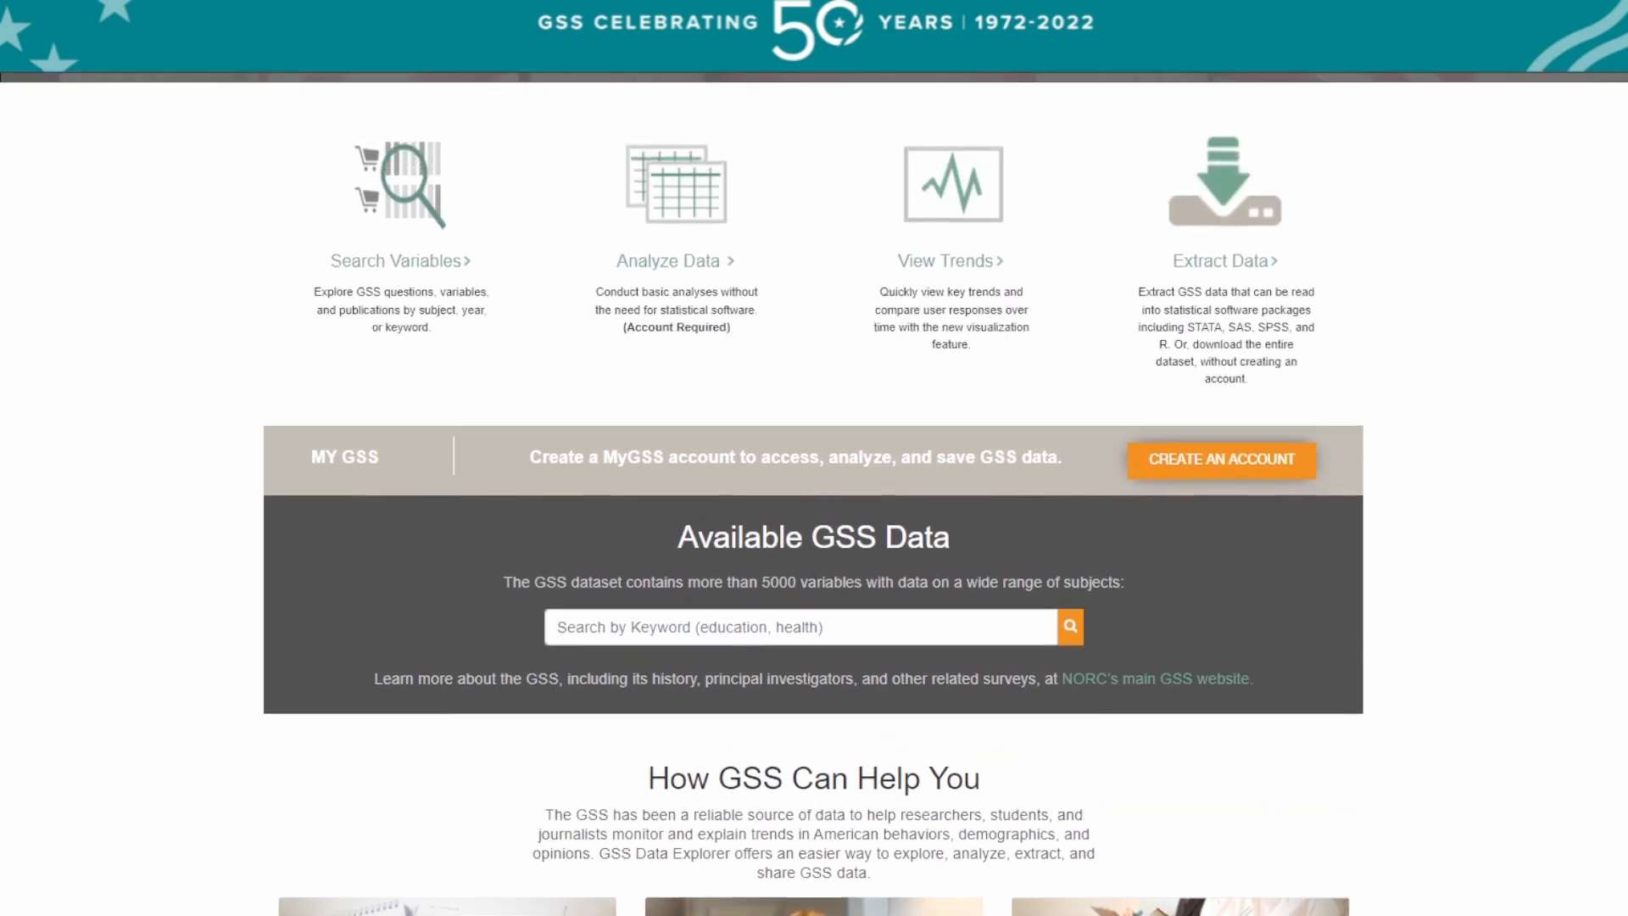
scroll(814, 508, up, 5)
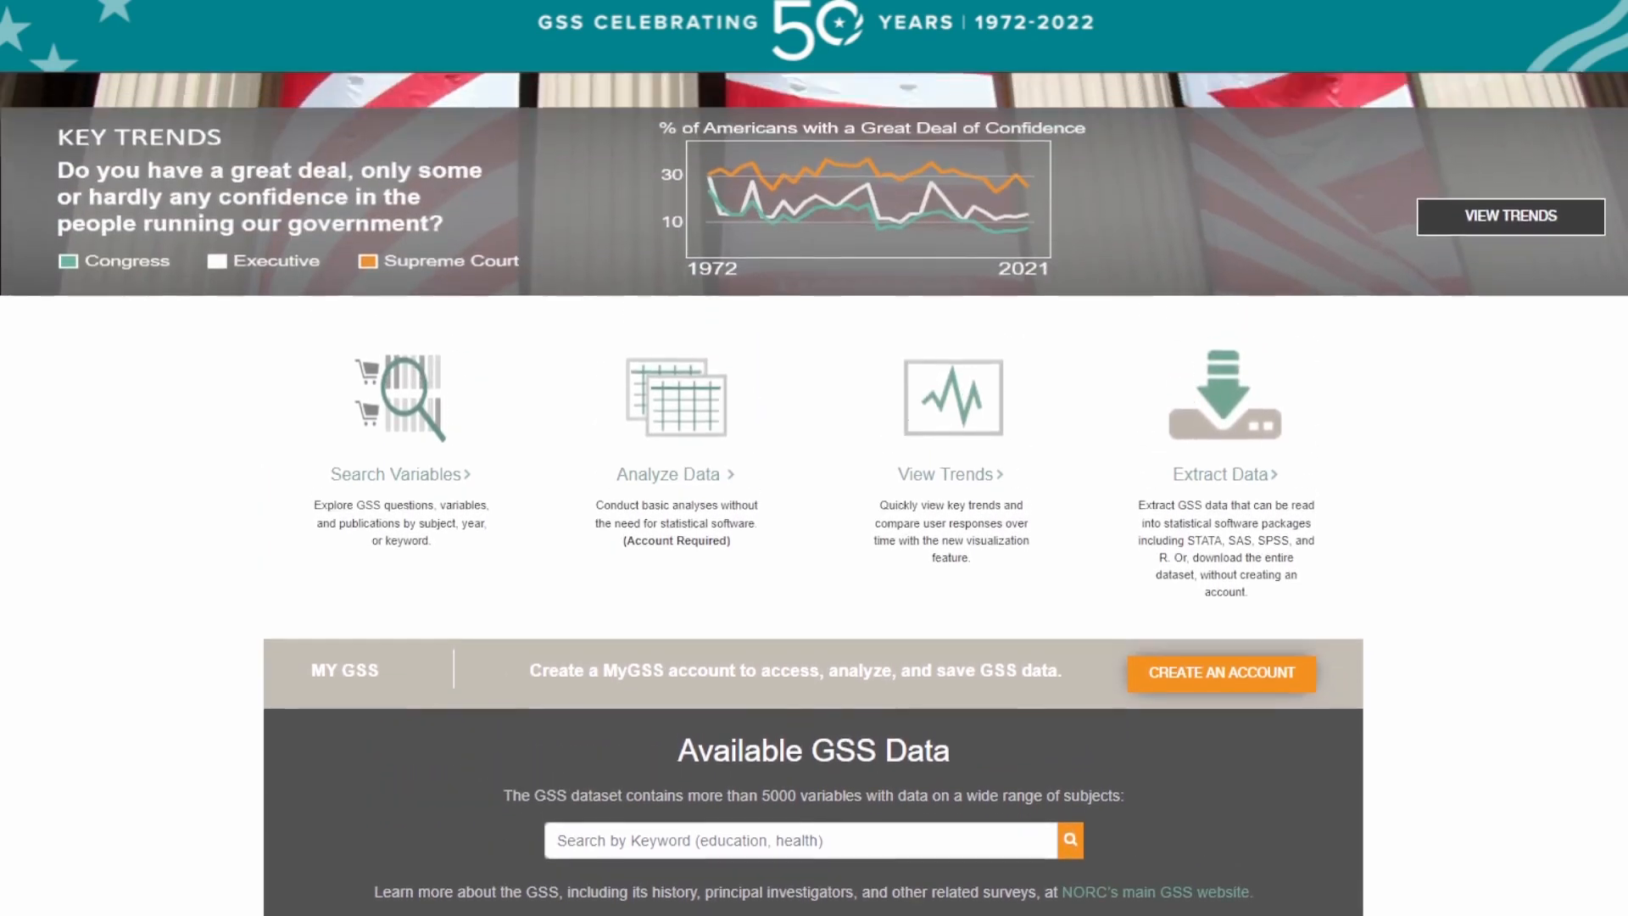
scroll(814, 508, up, 4)
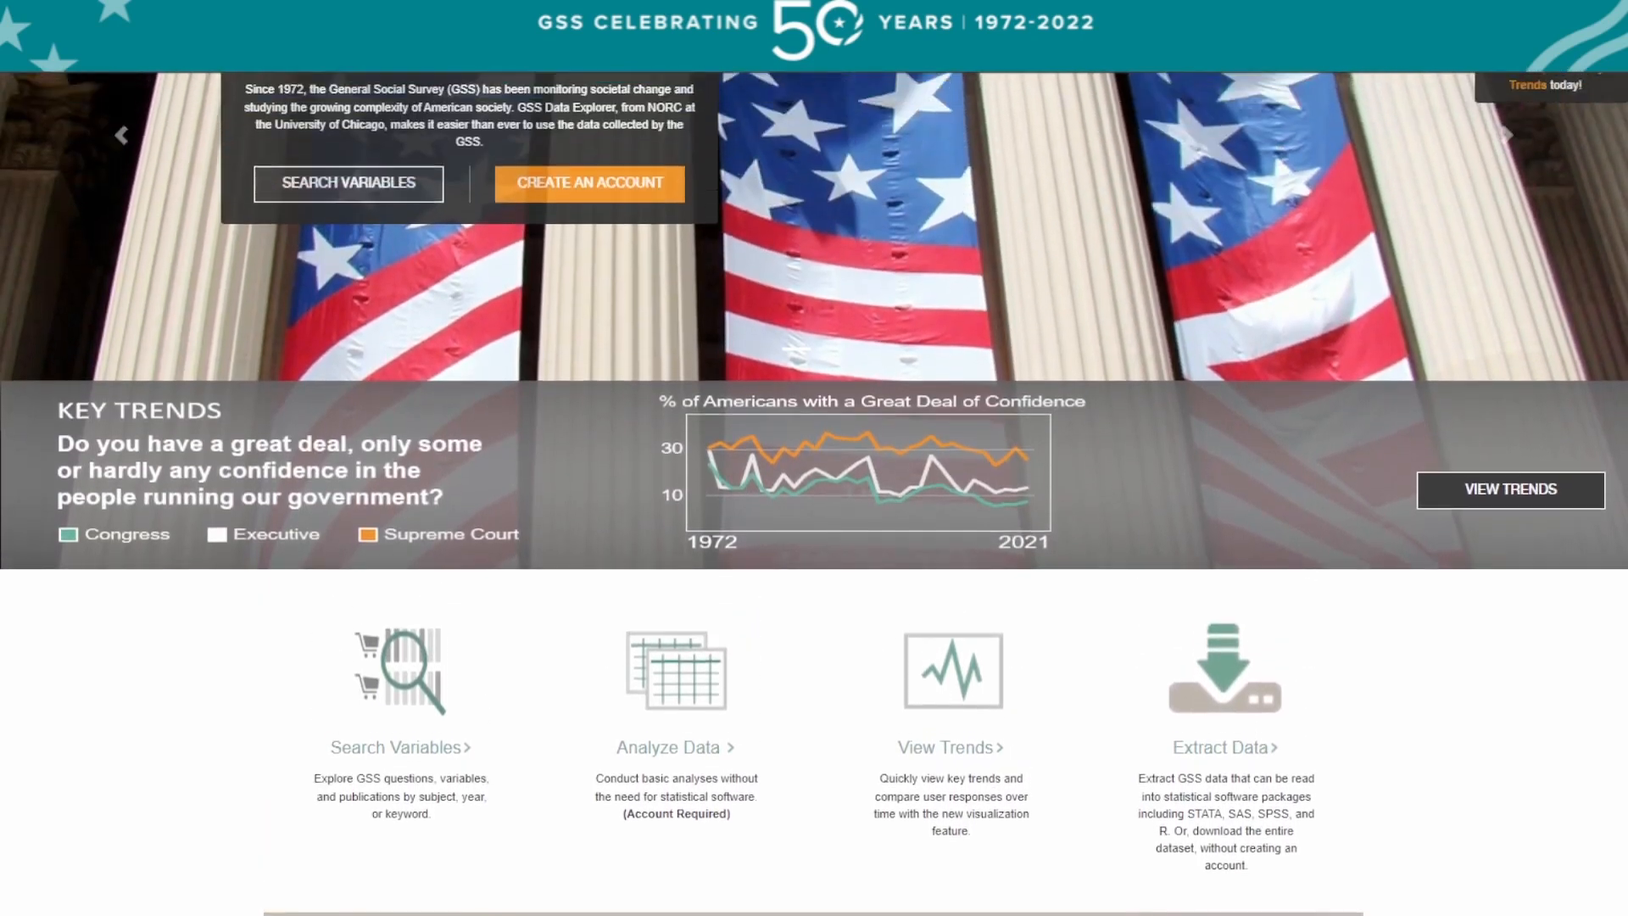
scroll(814, 509, up, 4)
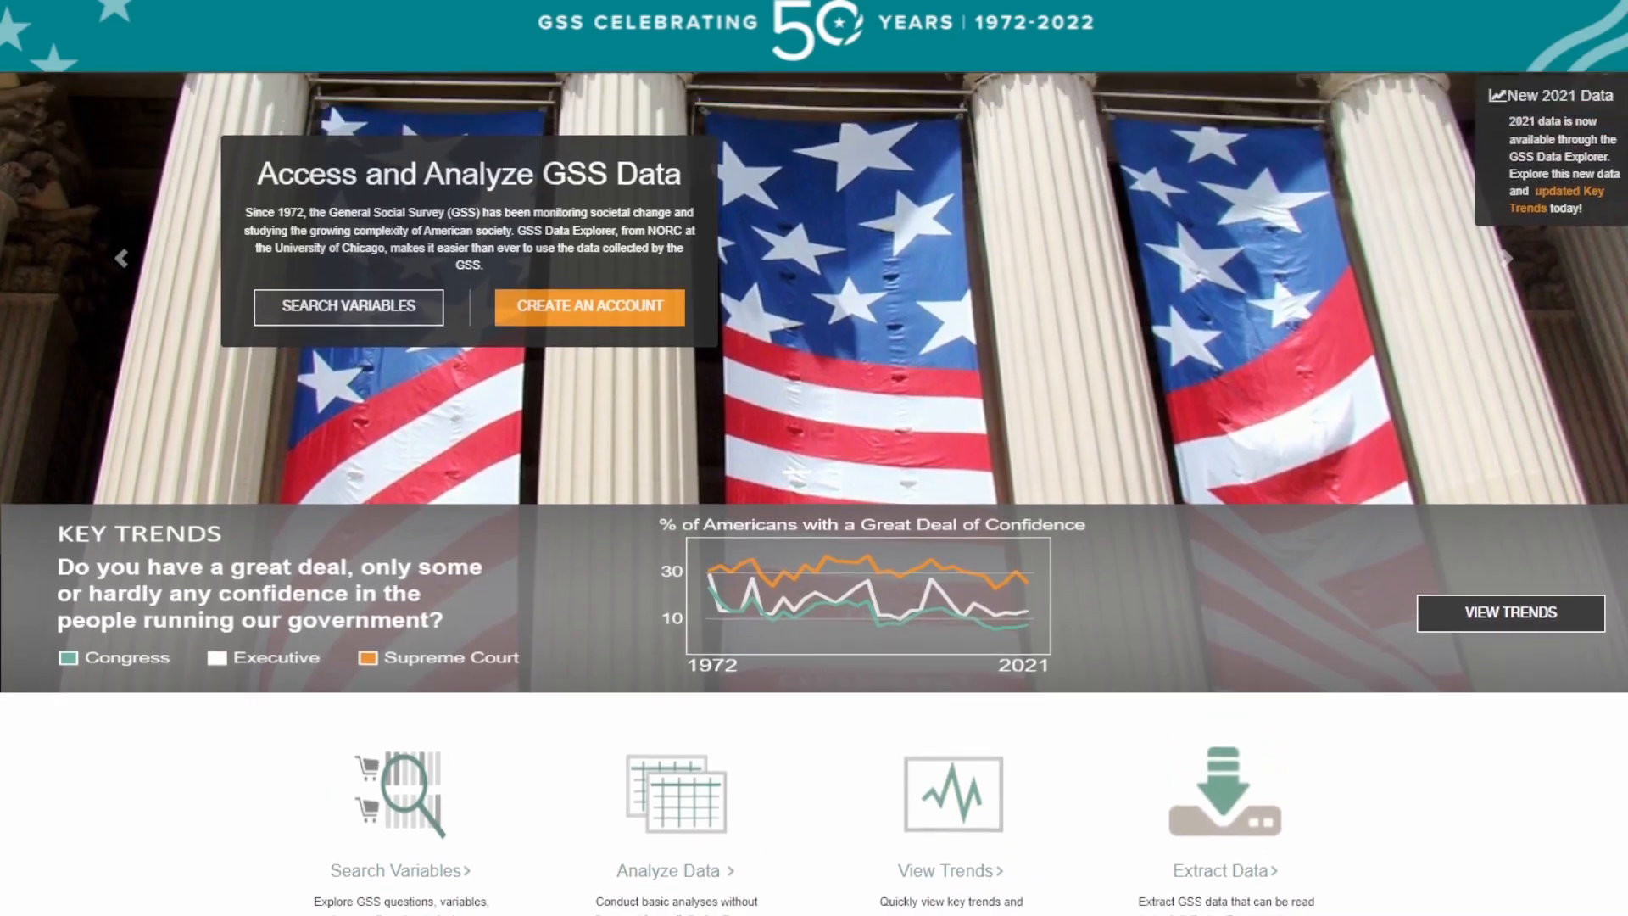
scroll(813, 509, up, 2)
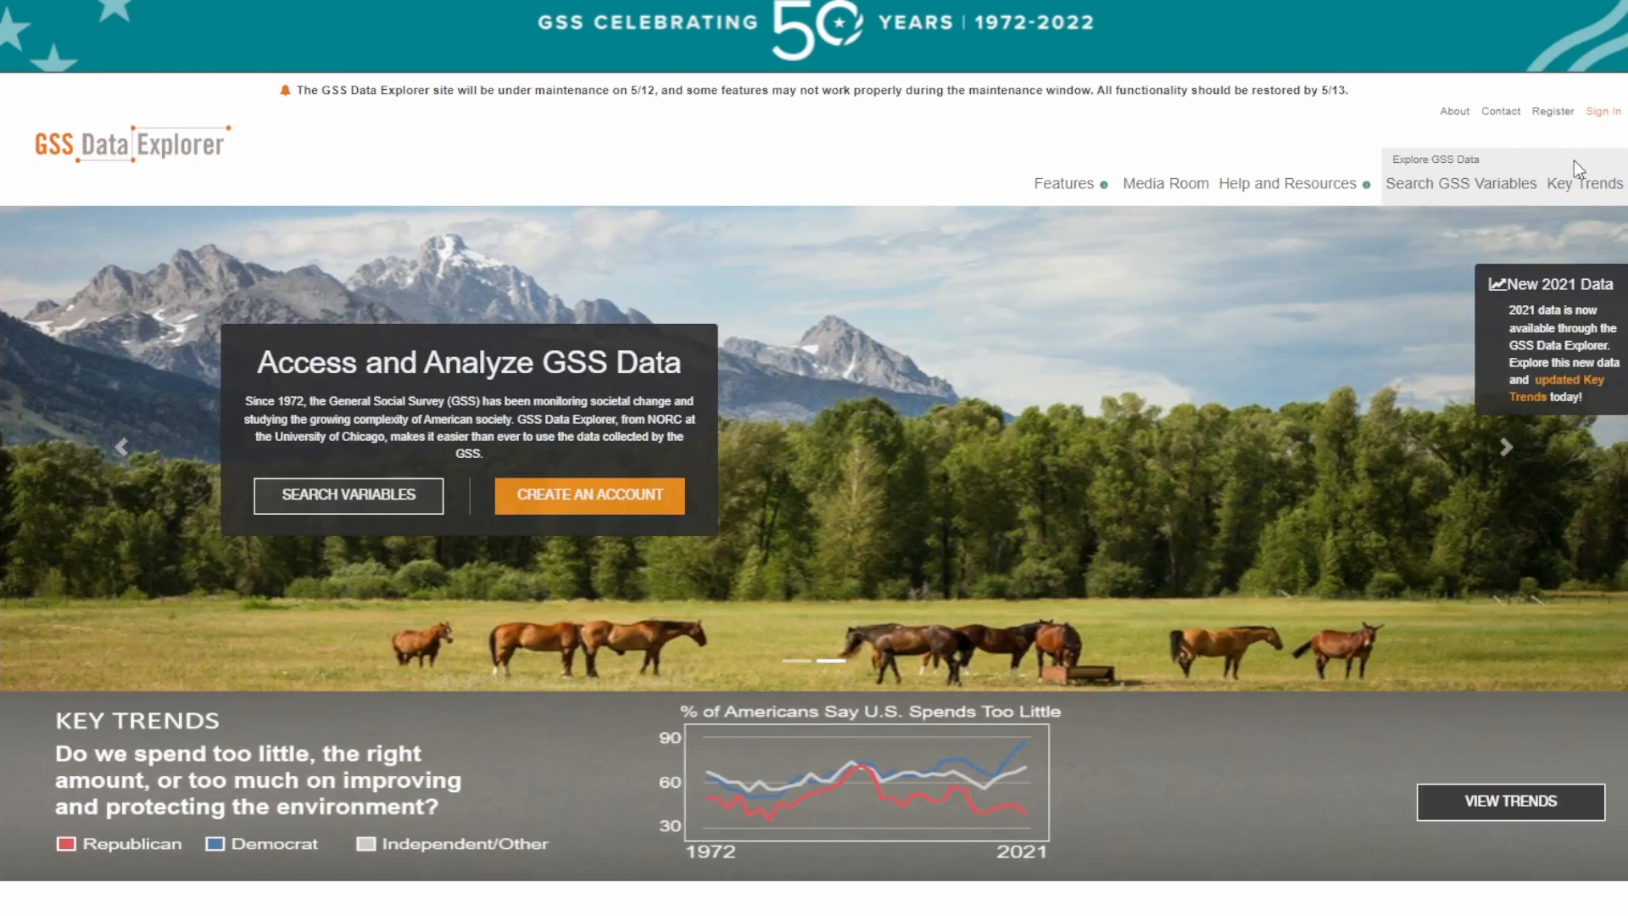
View the account registration form, and sign in to the existing account with the prefilled username and password.
click(1553, 112)
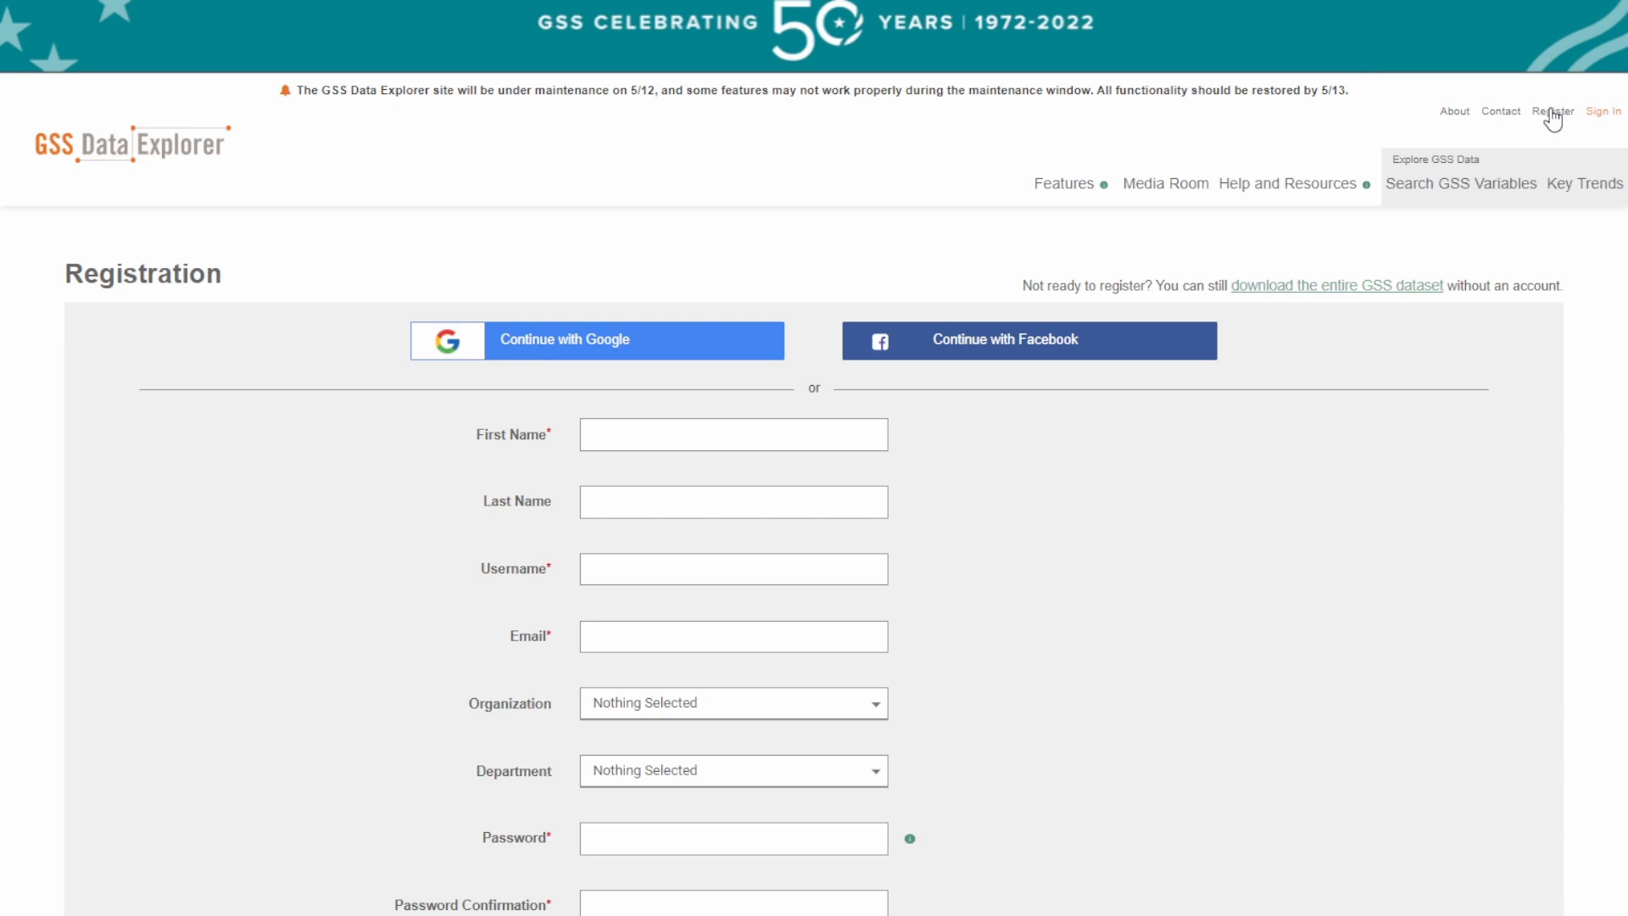
click(1605, 118)
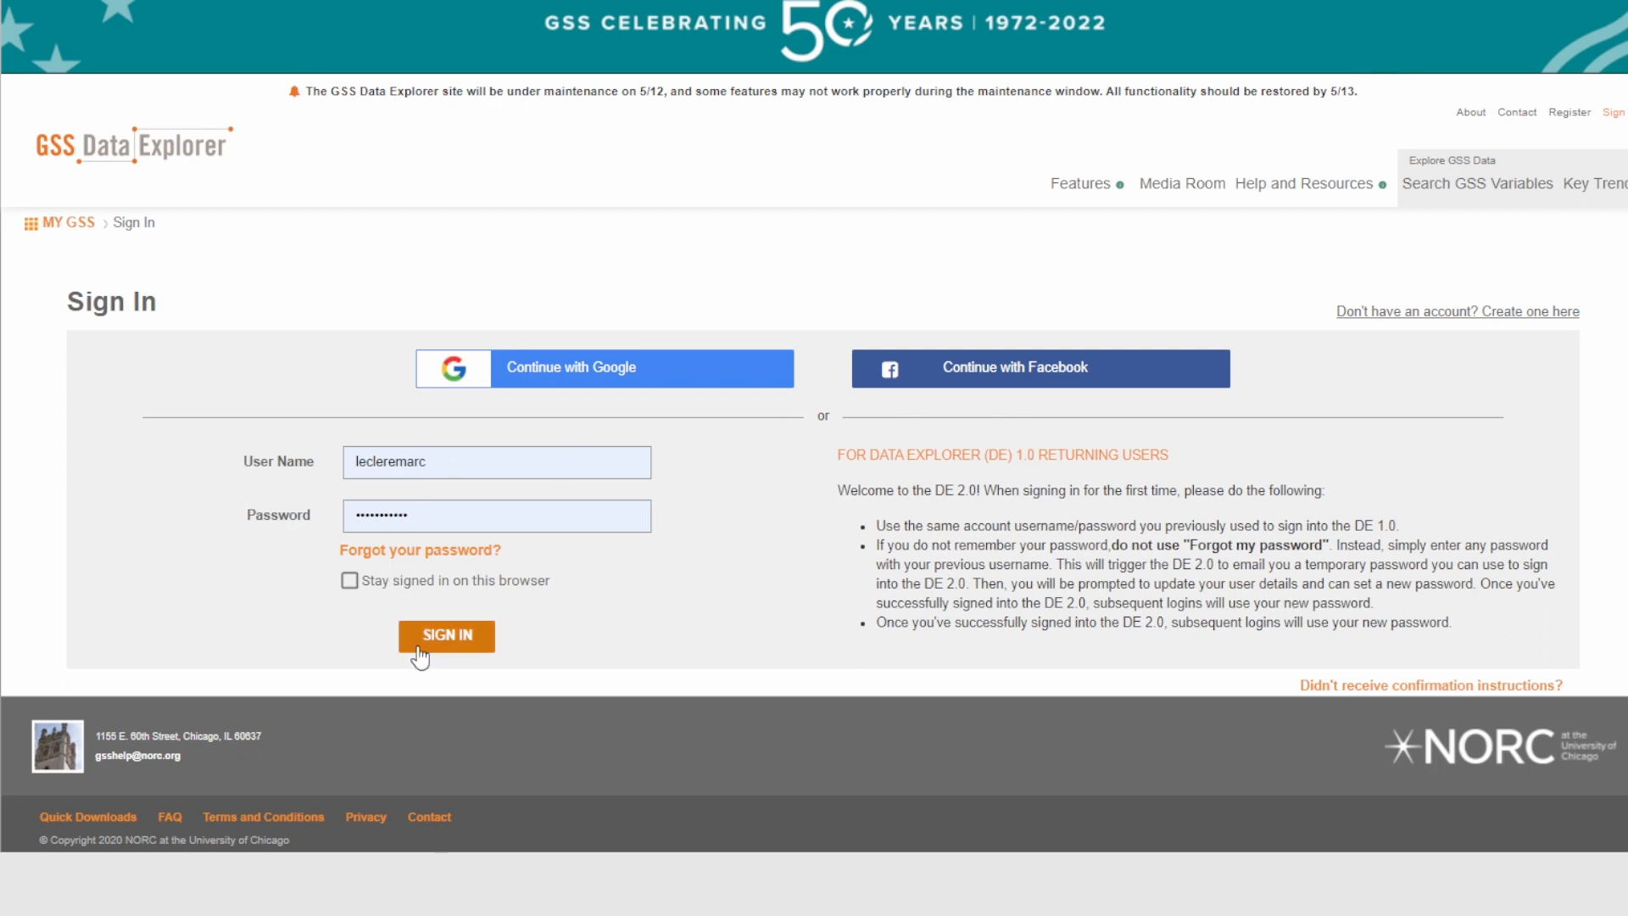
click(448, 637)
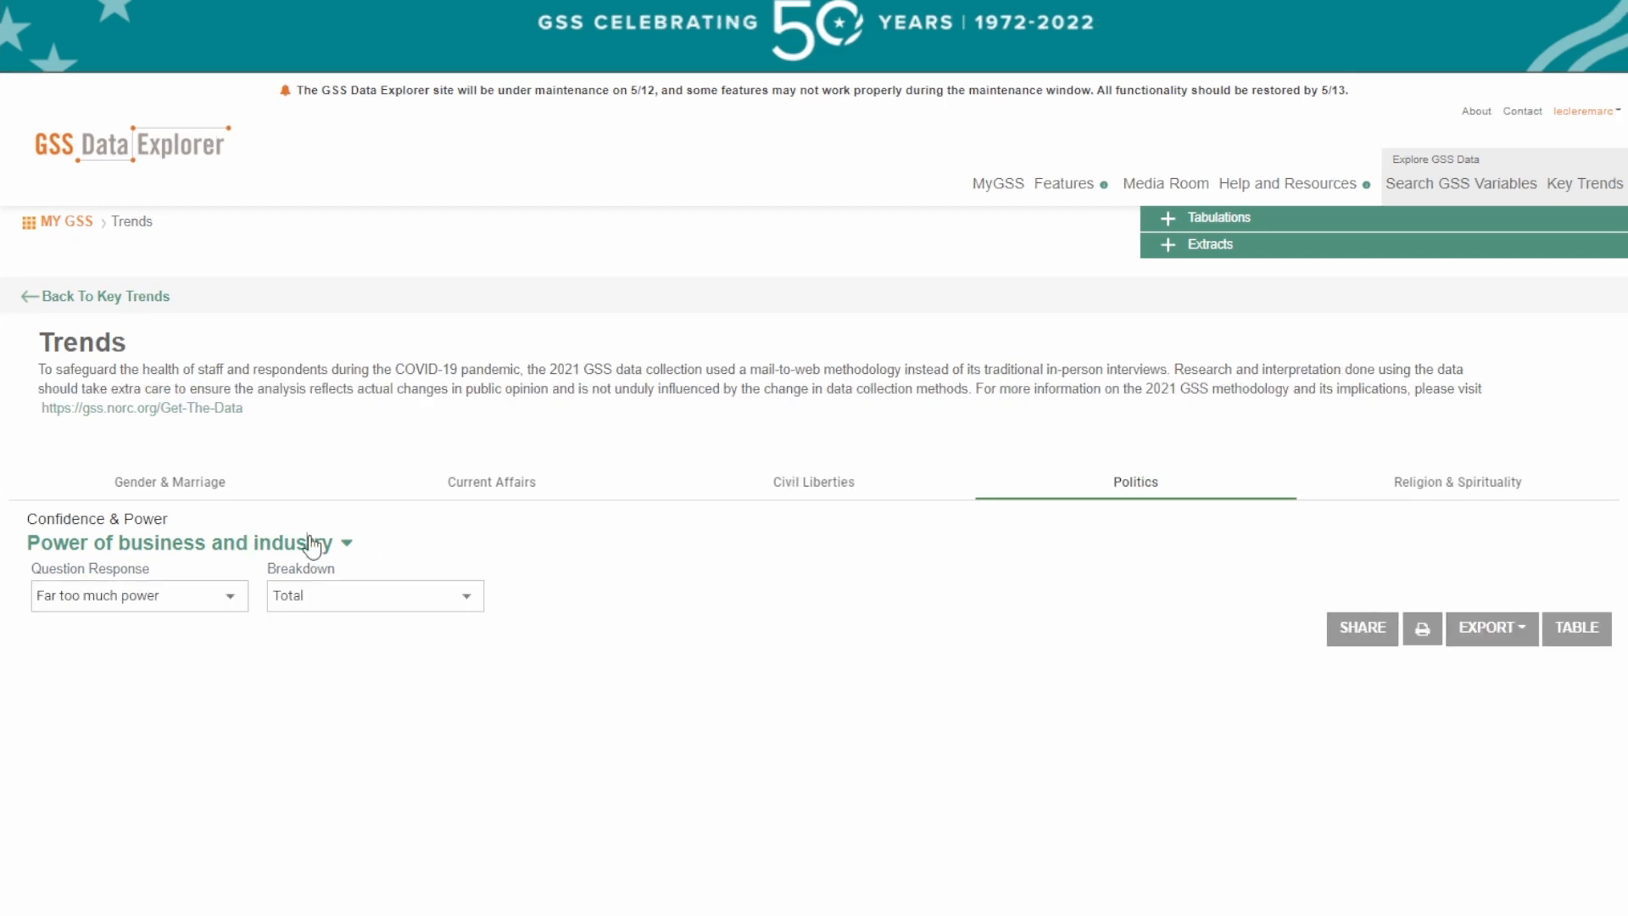
Chart the Politics trend "Confidence in scientific community" with the breakdown set to Political affiliation.
click(313, 543)
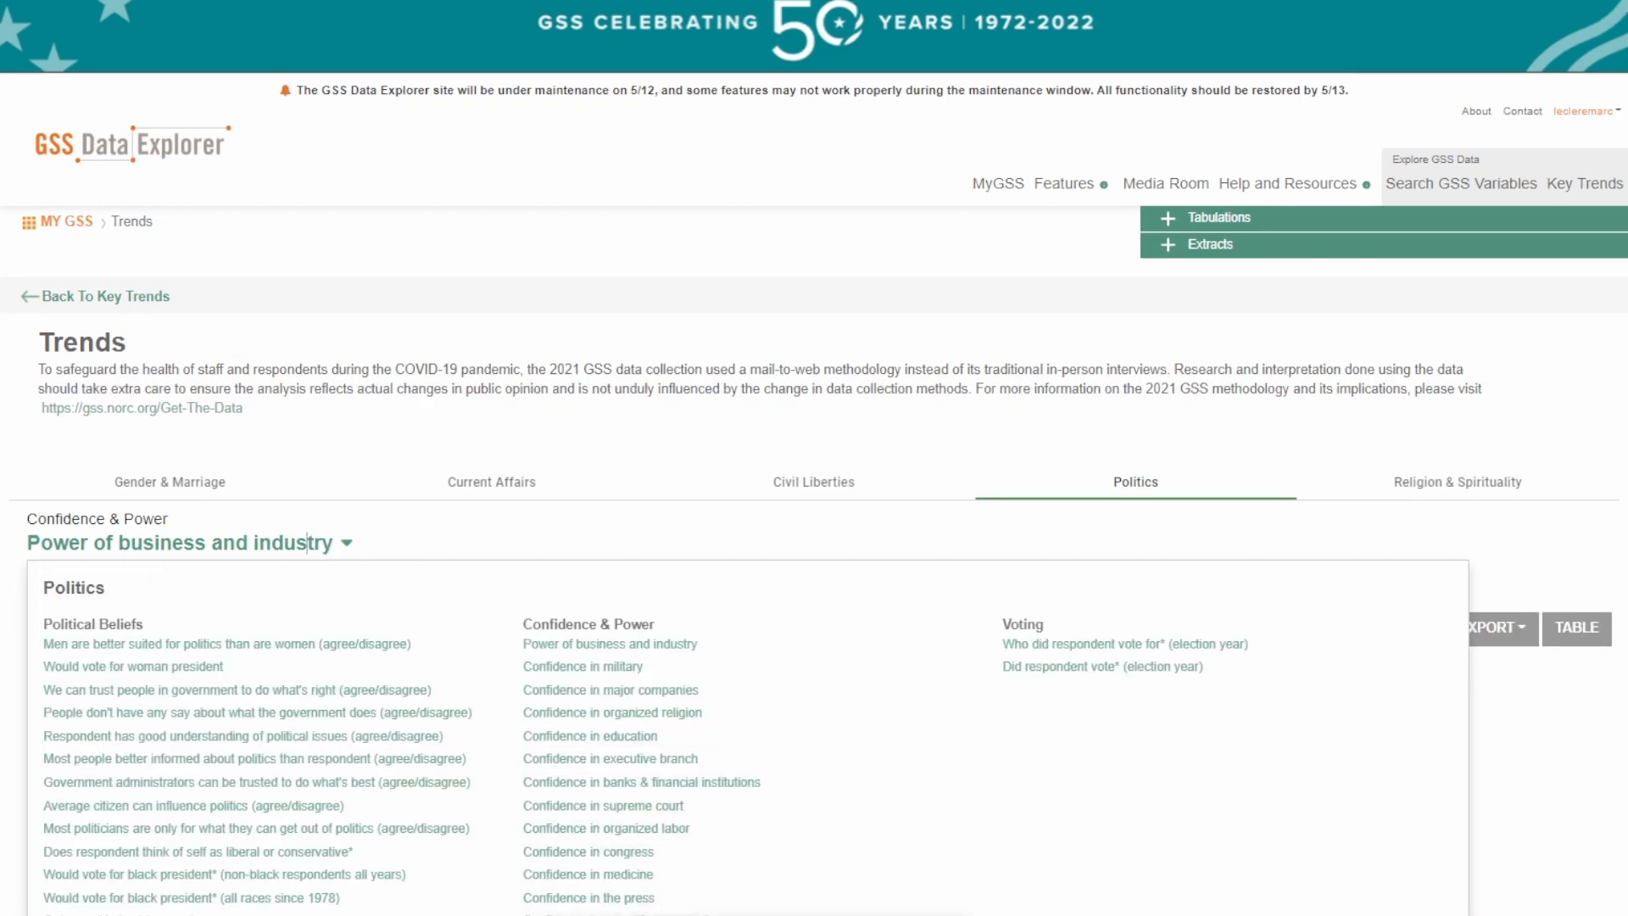
click(659, 913)
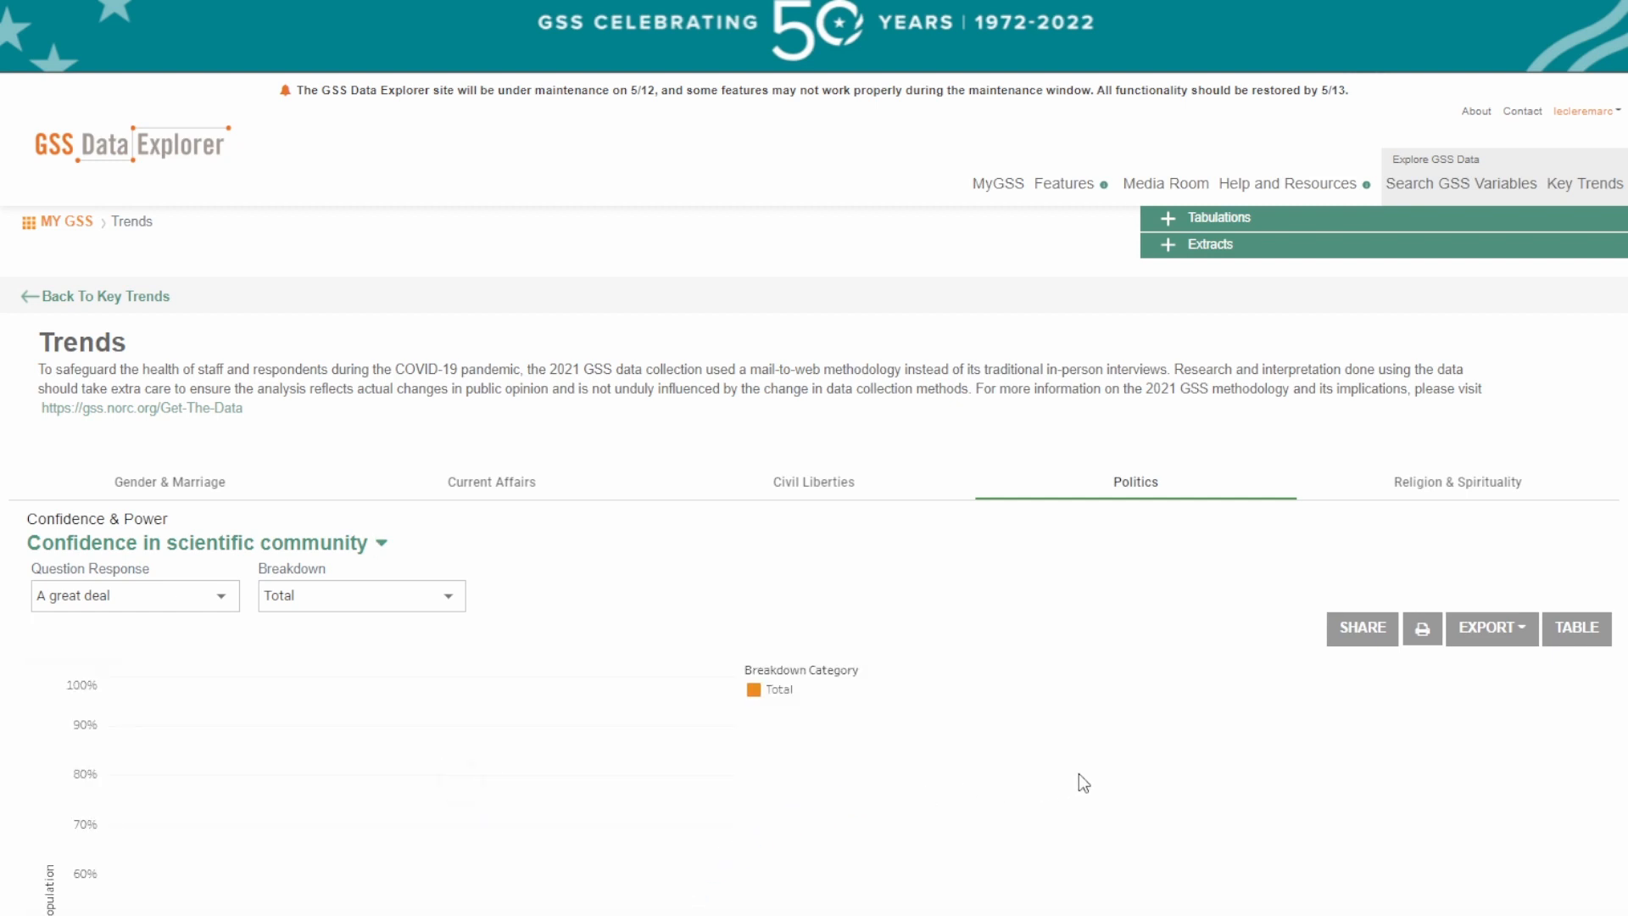
scroll(1060, 763, down, 4)
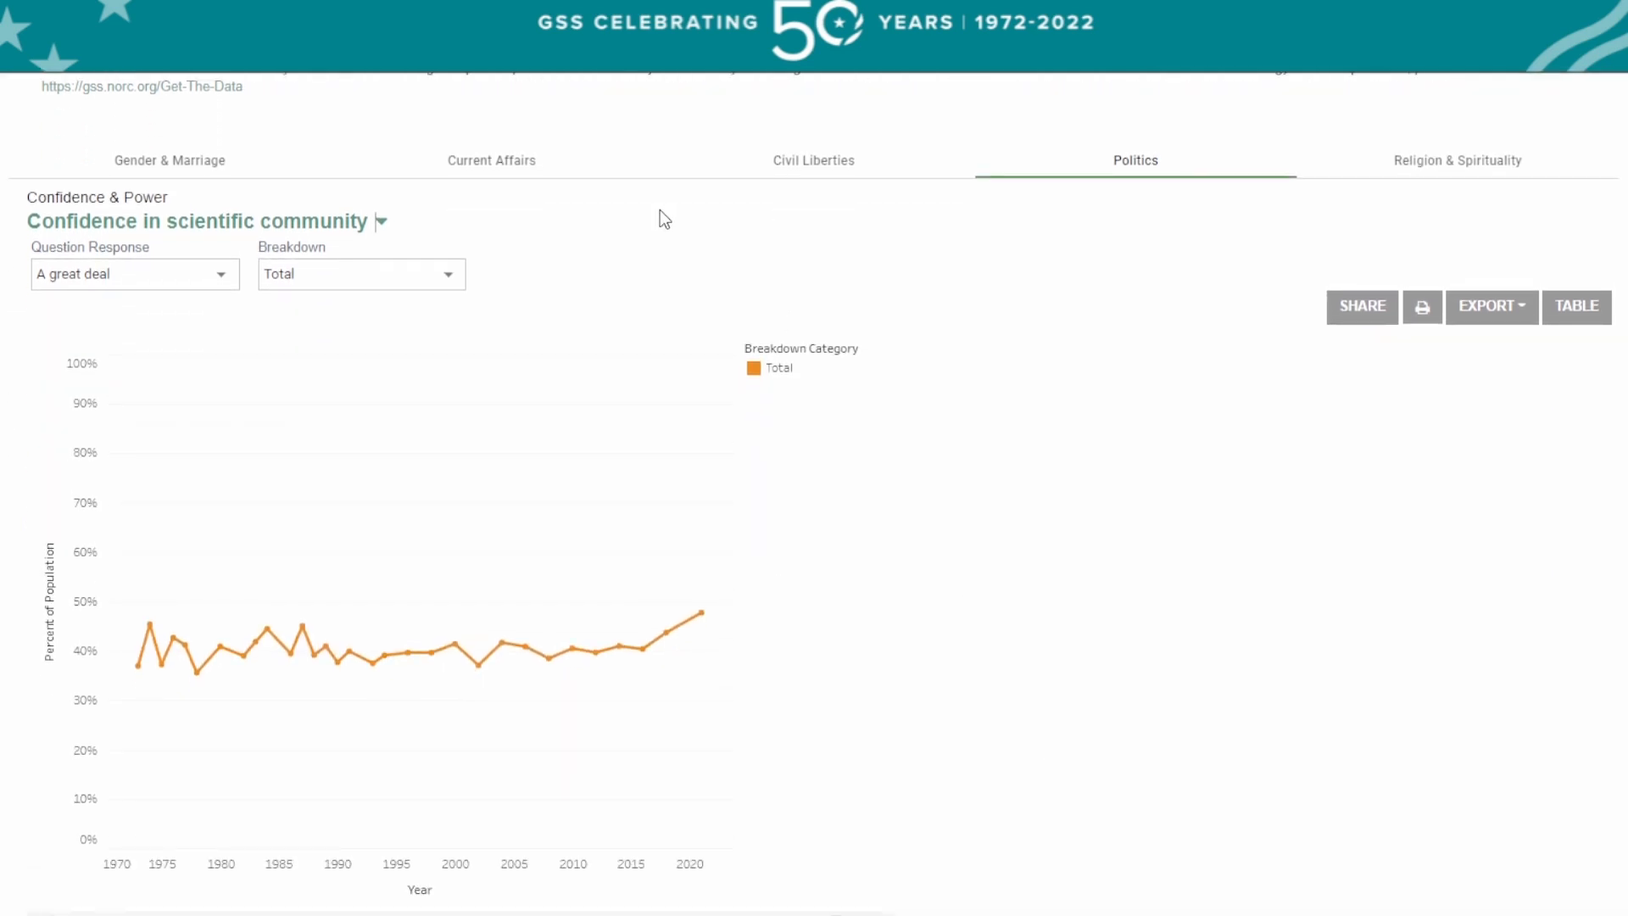
click(437, 276)
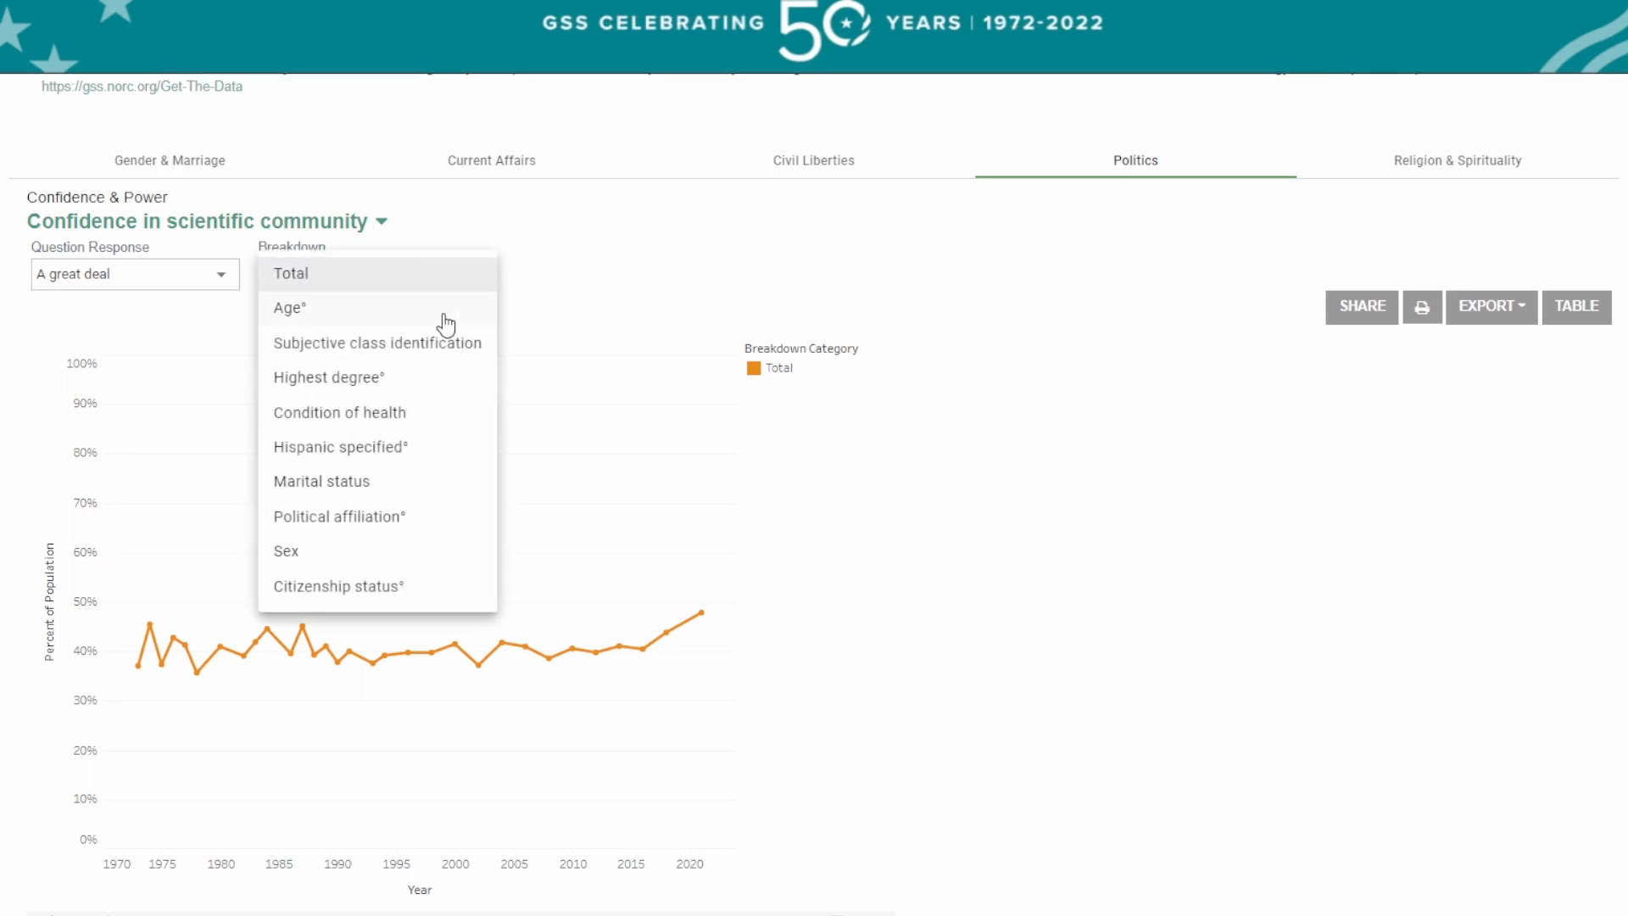
click(393, 515)
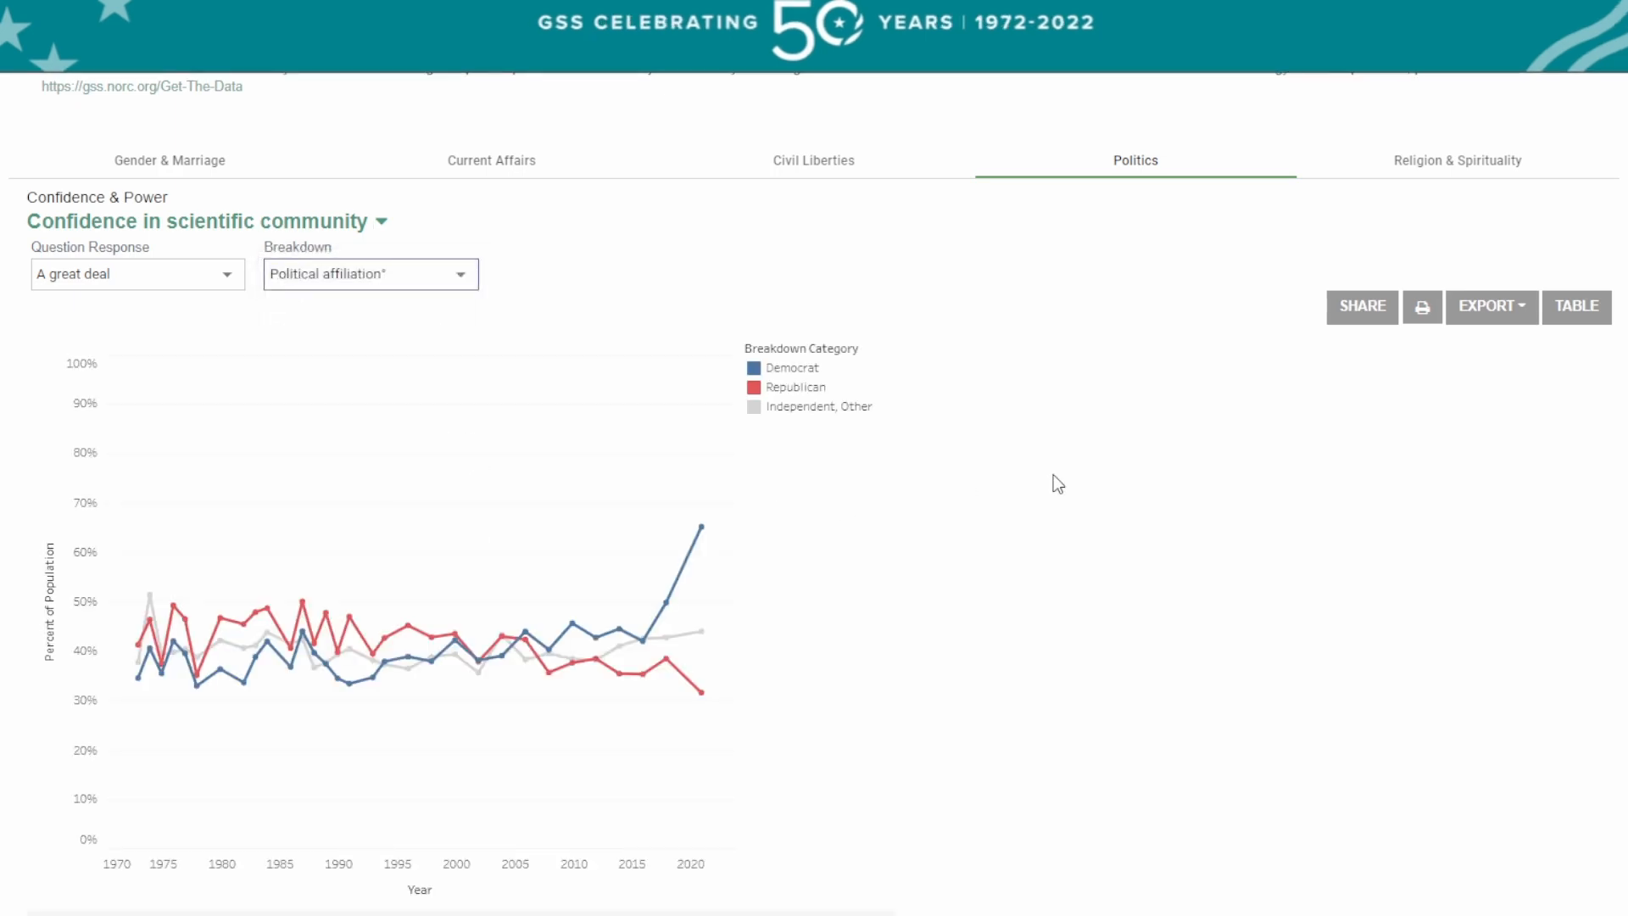
View the scientific community trend as a table, return to the chart, and show the available export formats.
click(1577, 310)
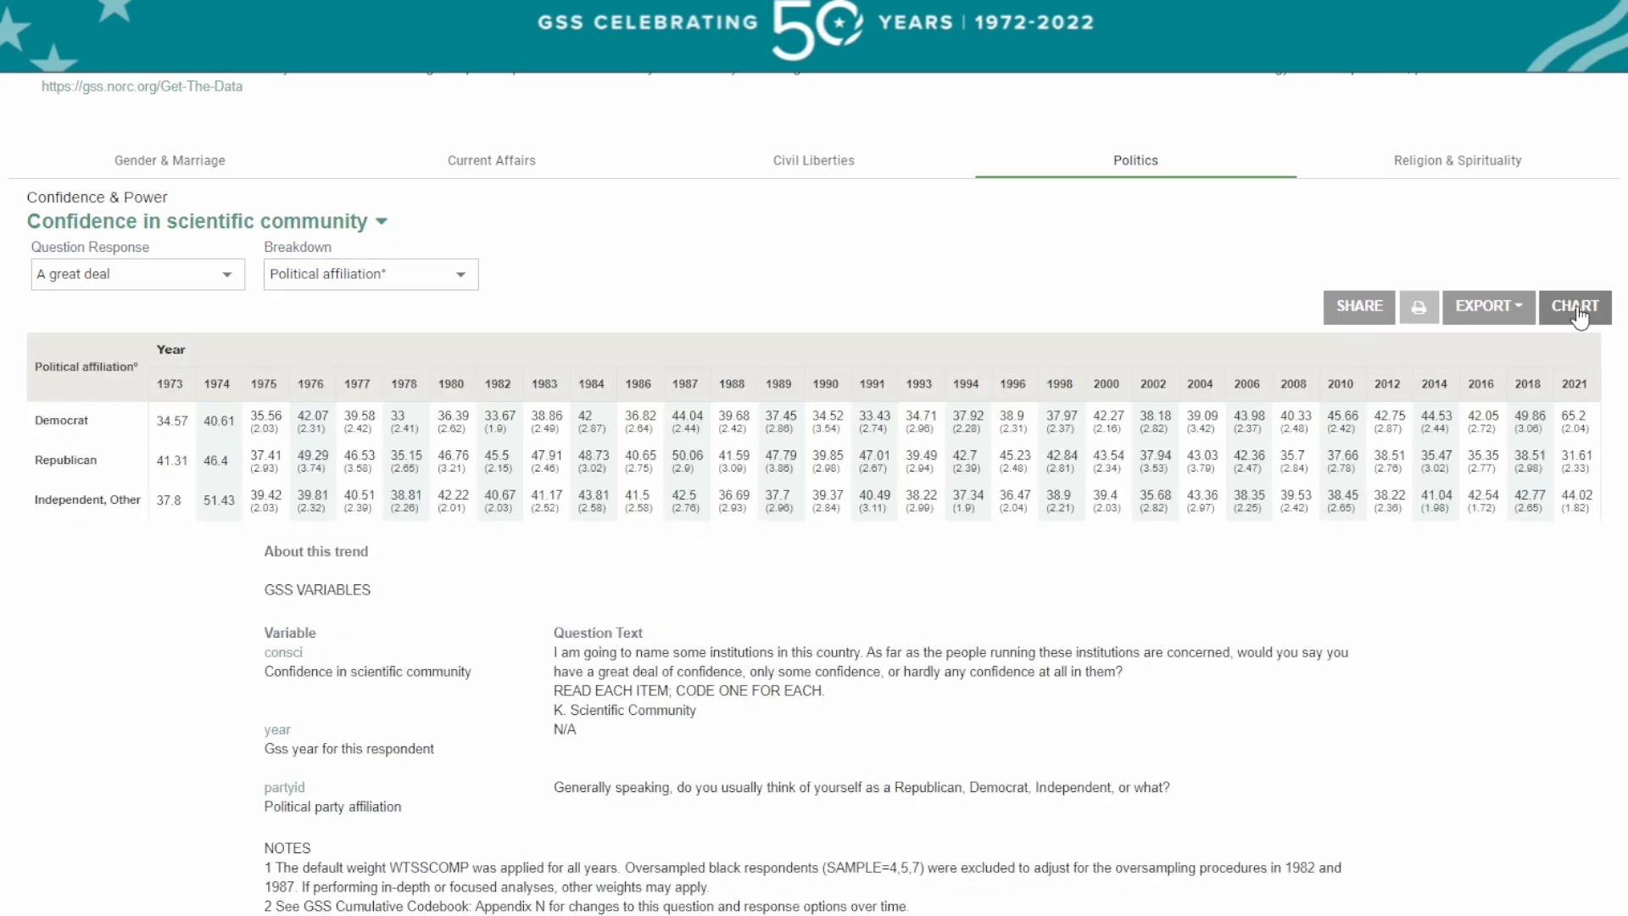
click(1577, 307)
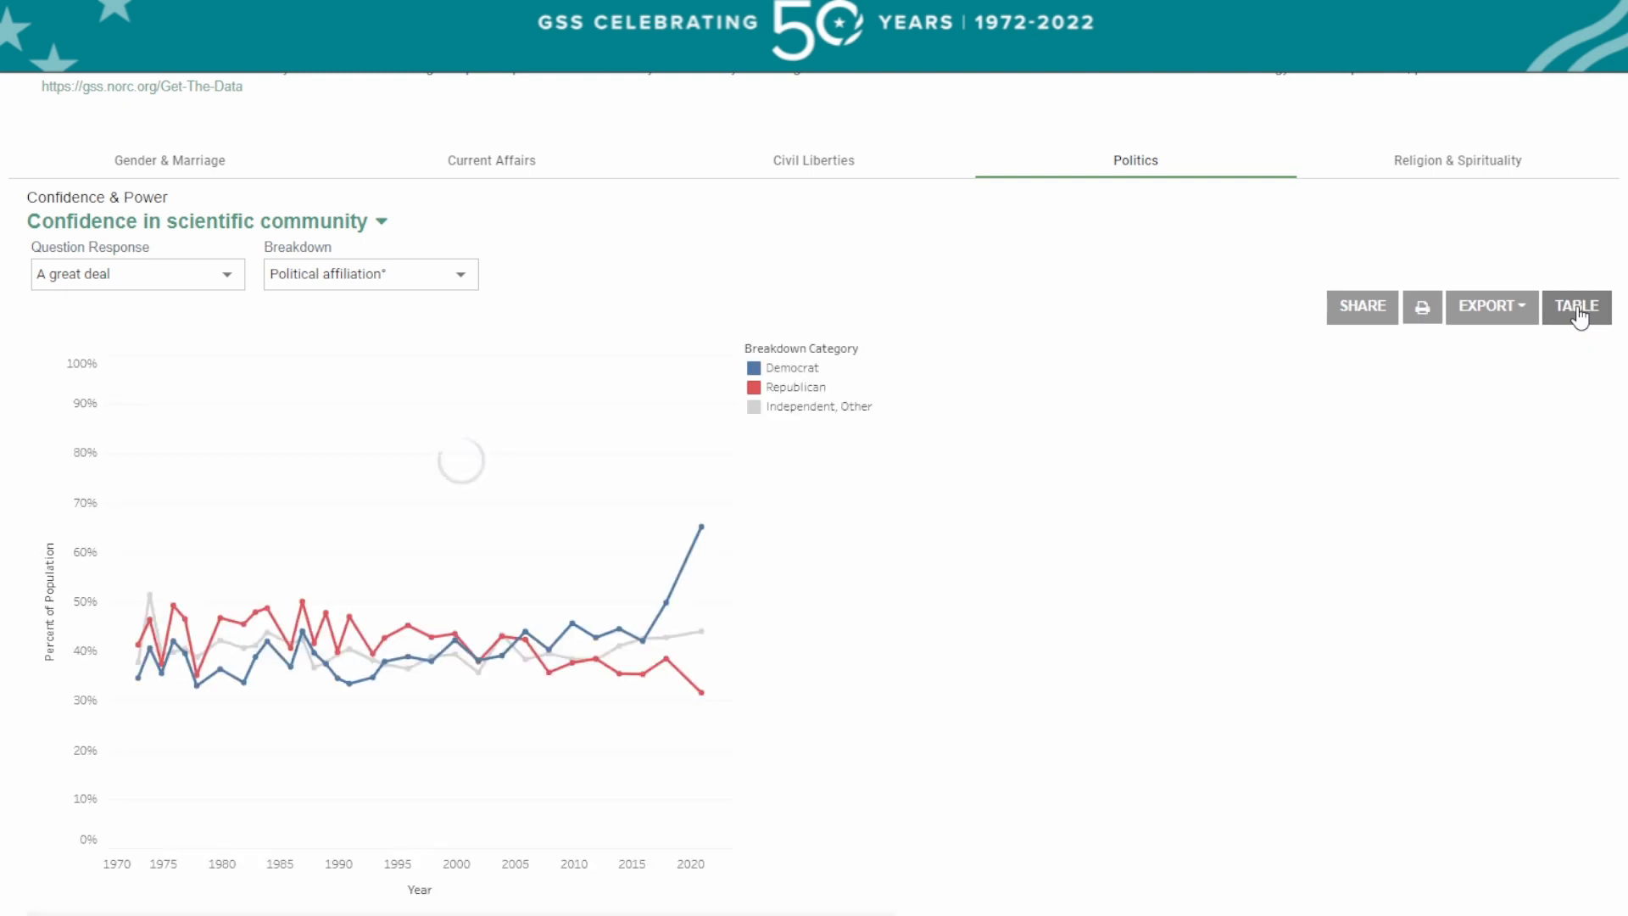
click(1499, 312)
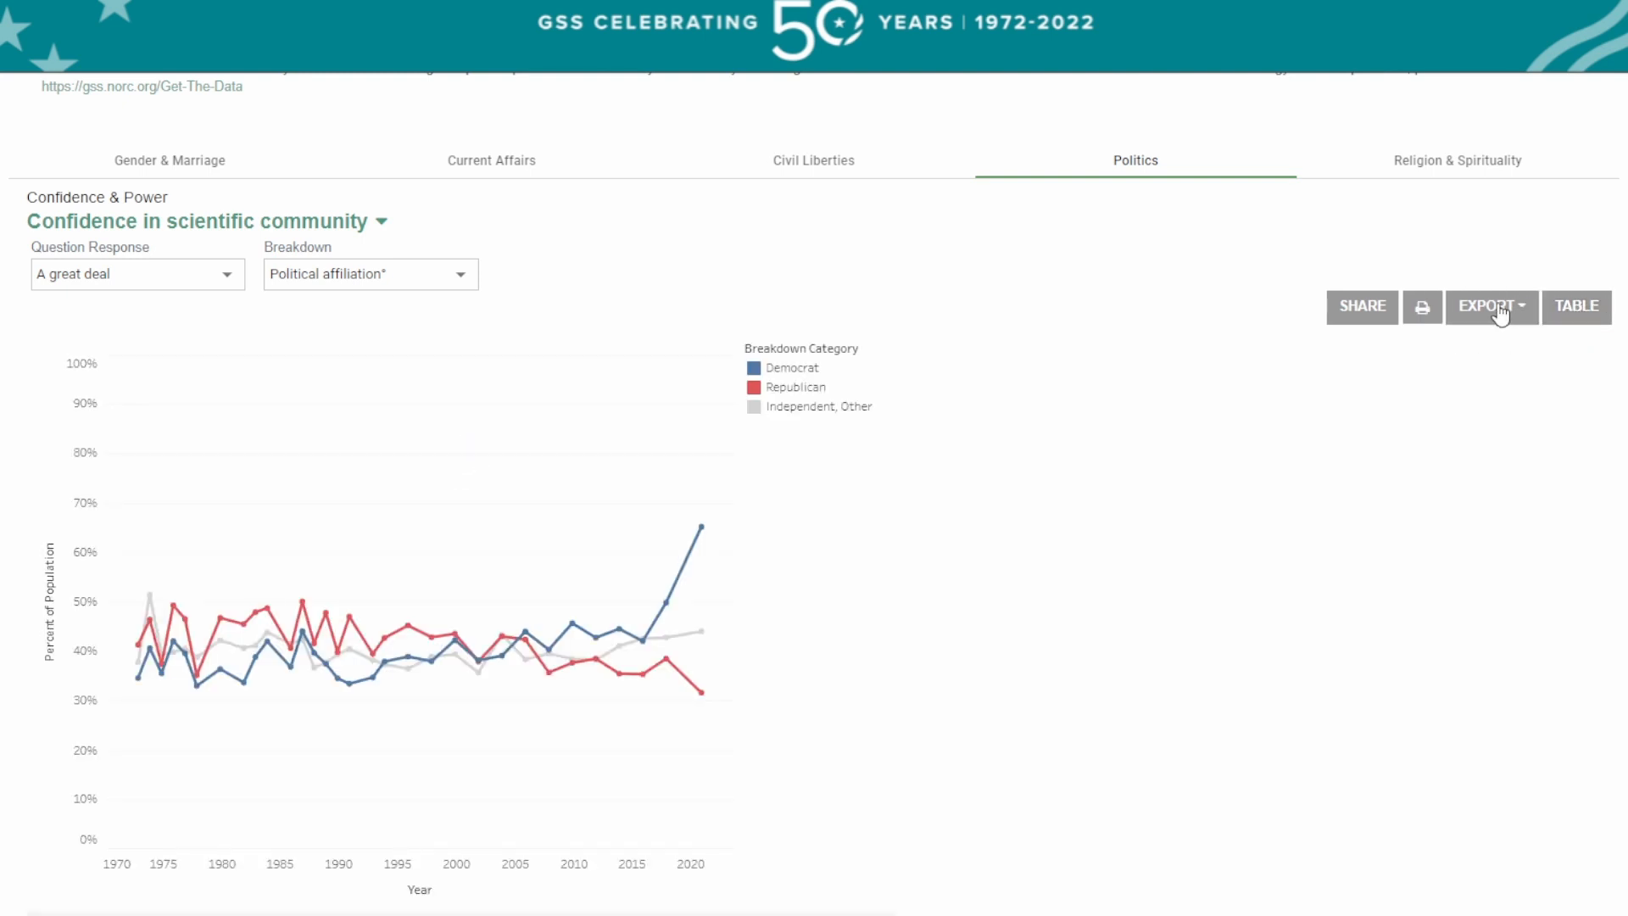
click(1499, 312)
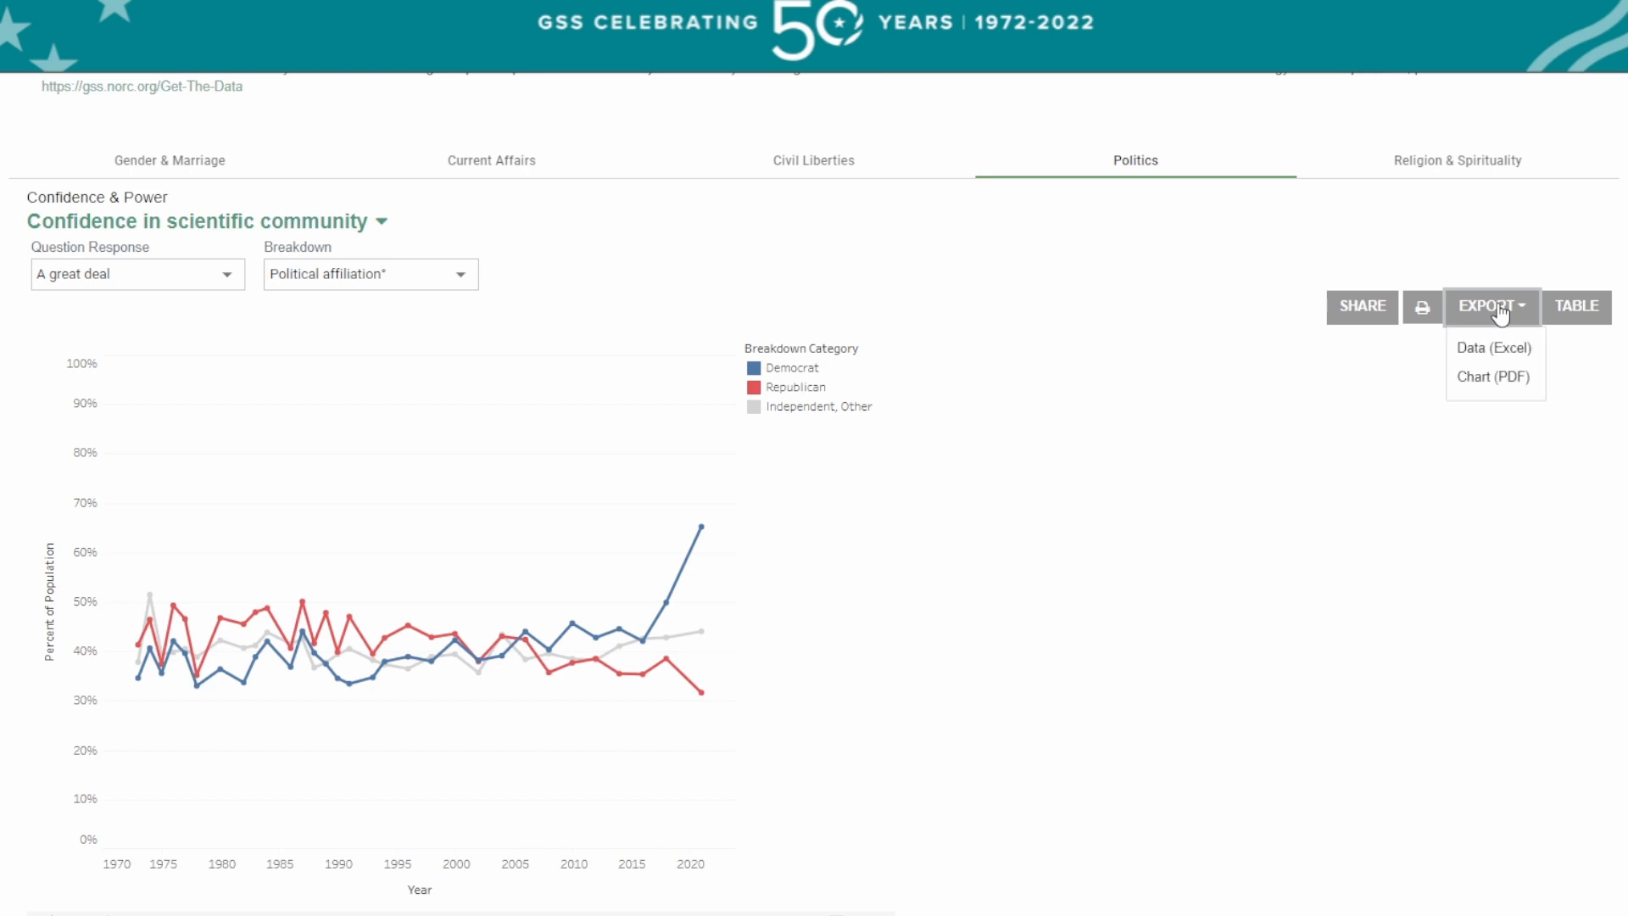
Preview sharing the trend chart on Facebook, and close the post without publishing it.
click(1363, 305)
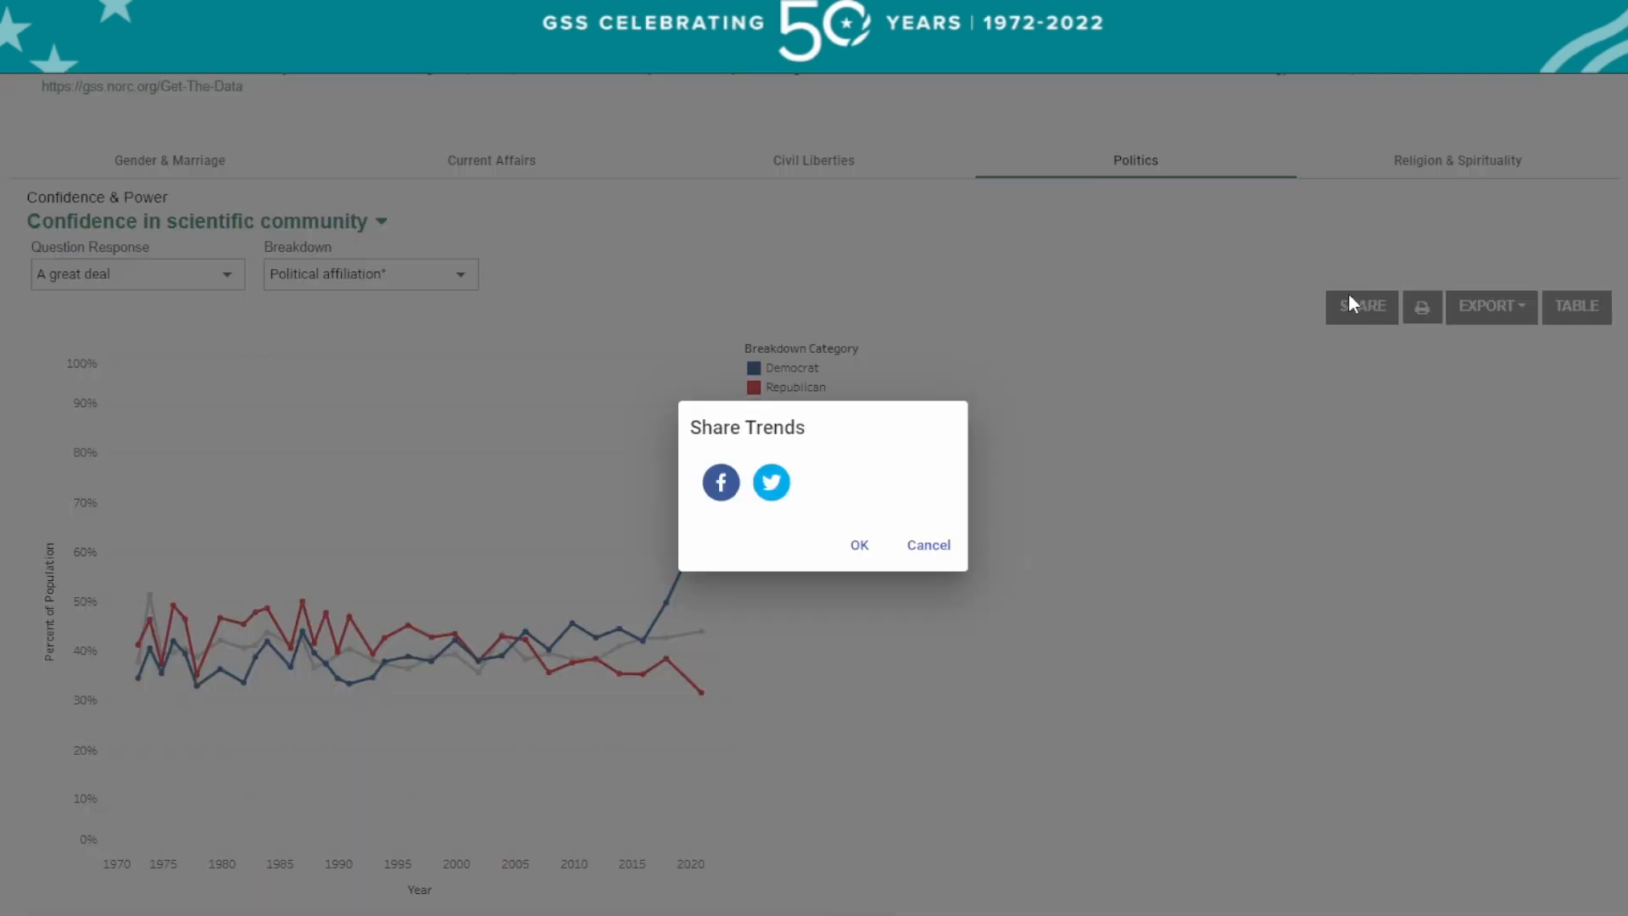
click(721, 482)
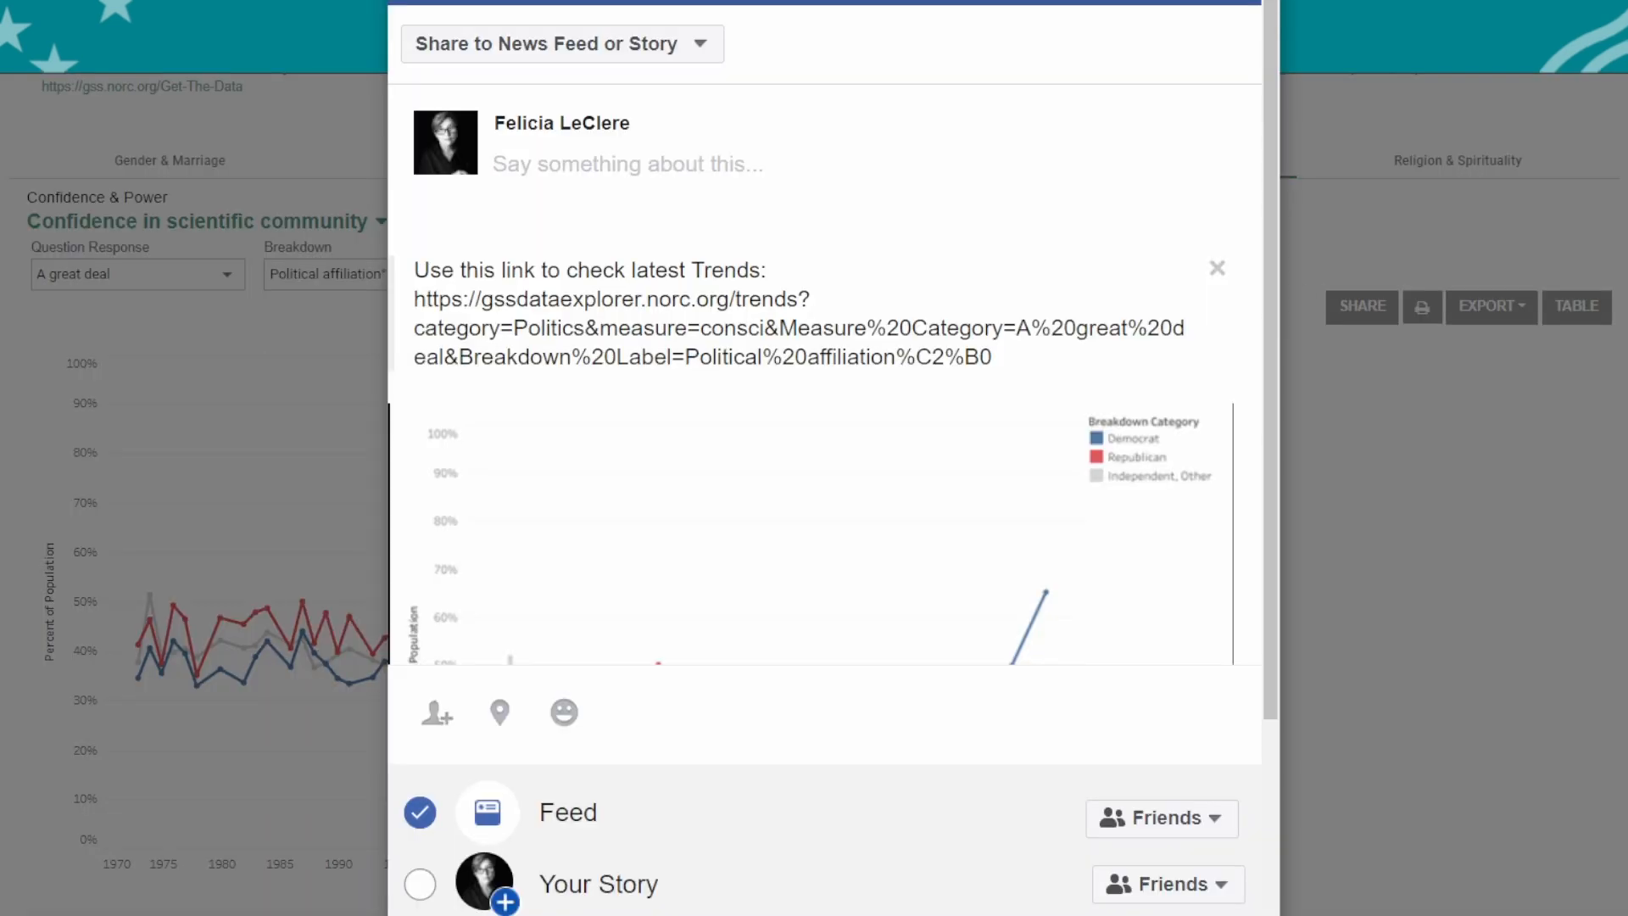
click(1282, 691)
Open the MyGSS workspace and review its Variables, User Searches, Tabulations and Extracts sections.
scroll(1340, 320, up, 4)
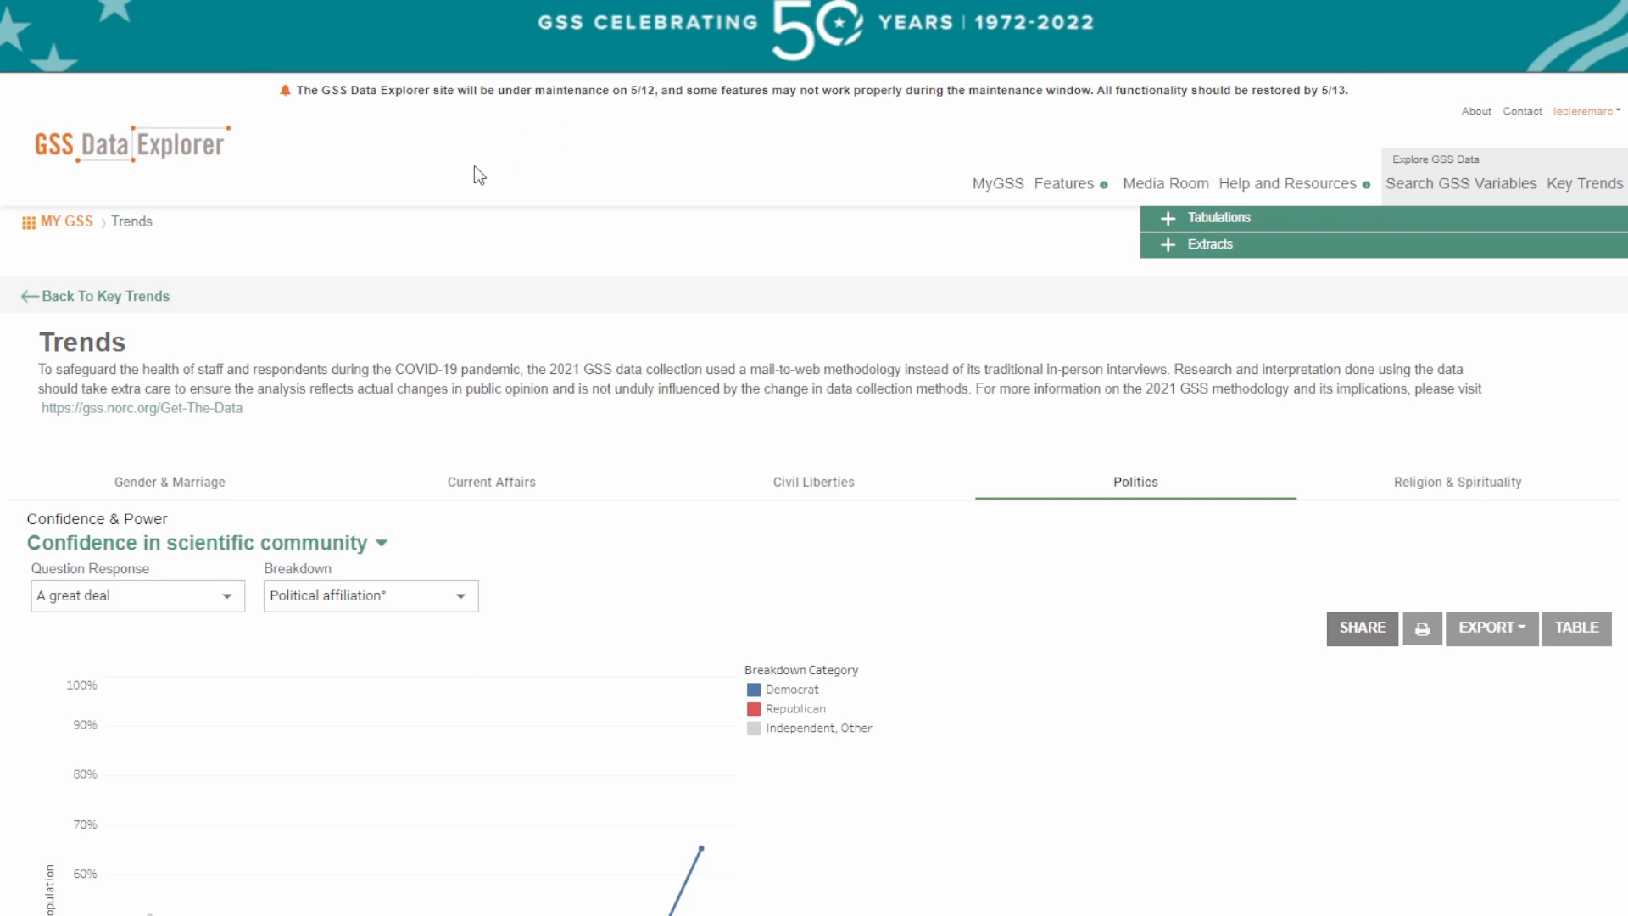
click(1005, 185)
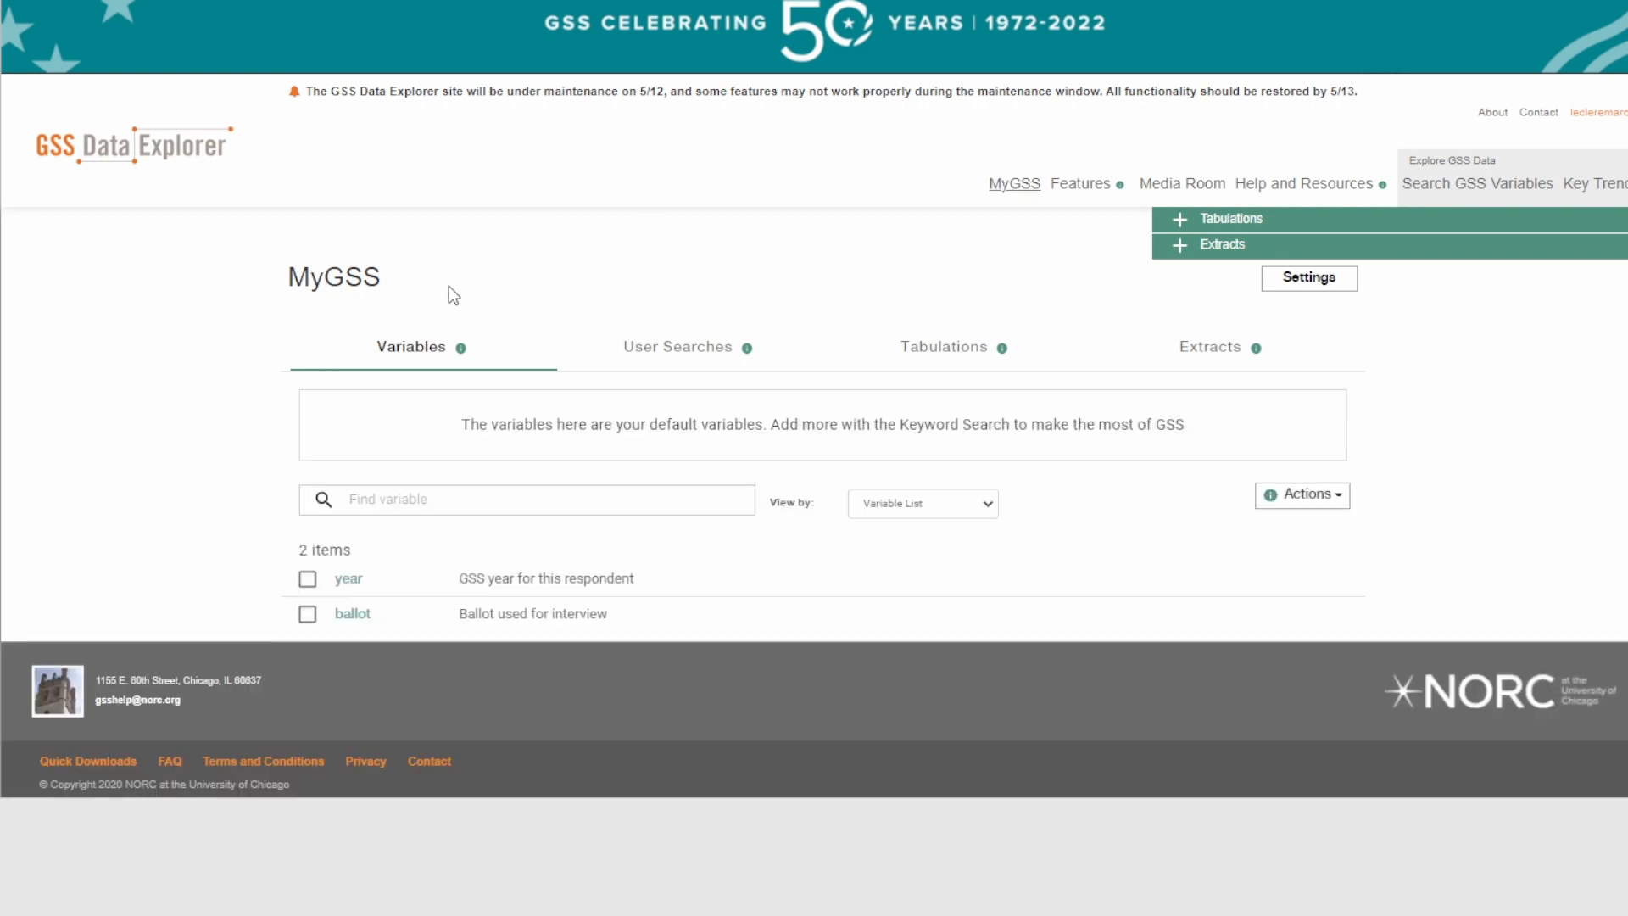
mouse_move(449, 364)
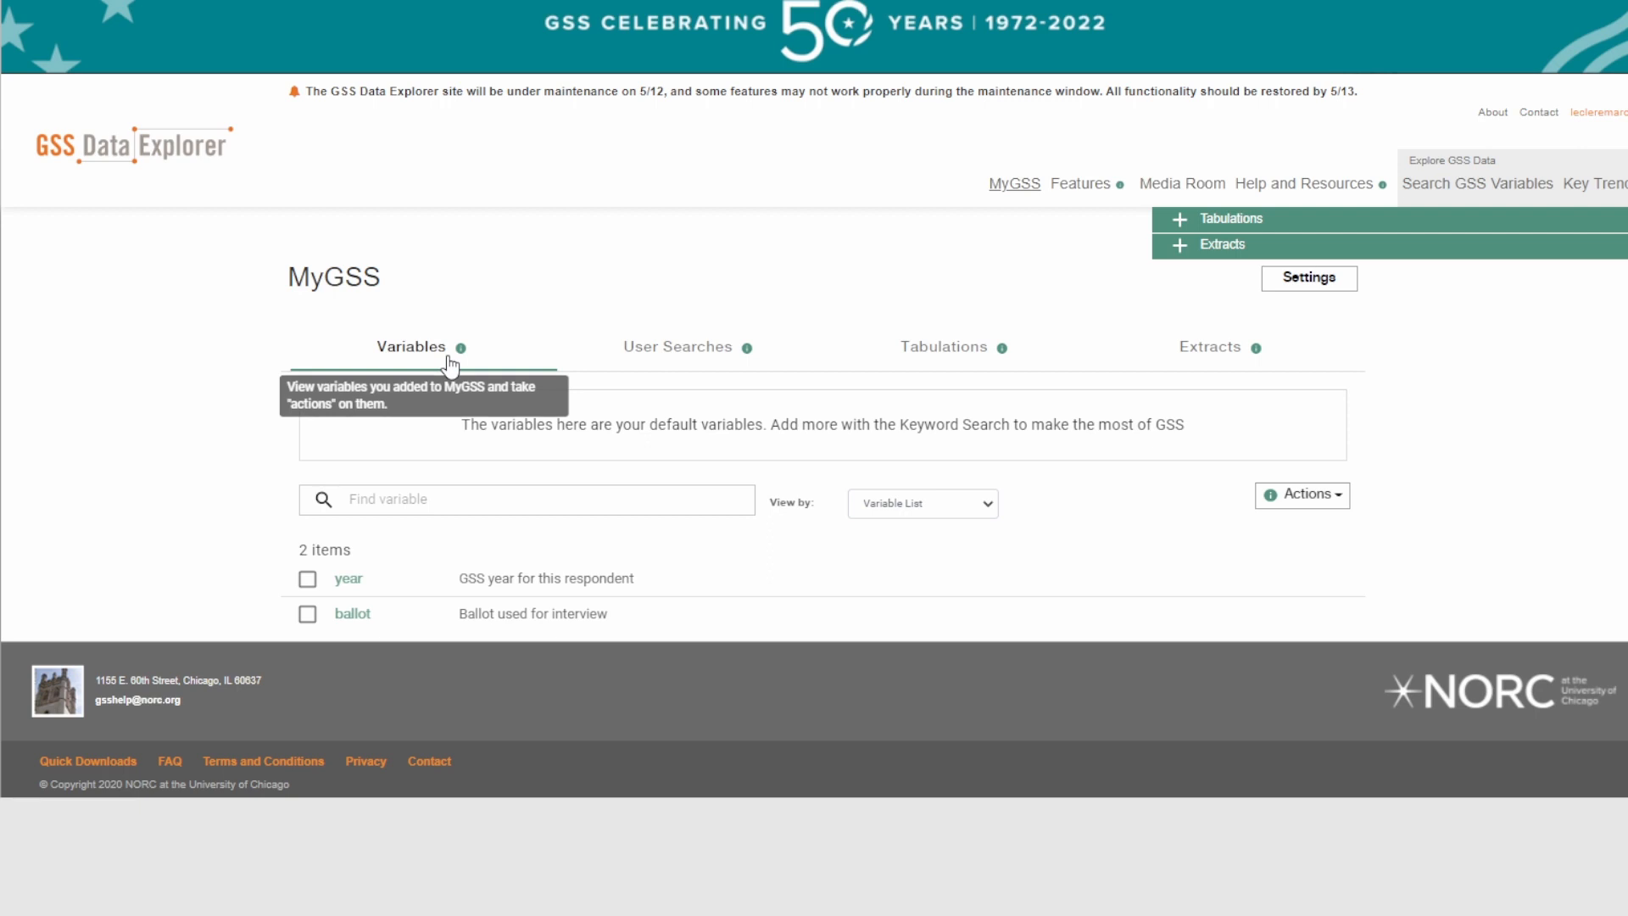
click(669, 351)
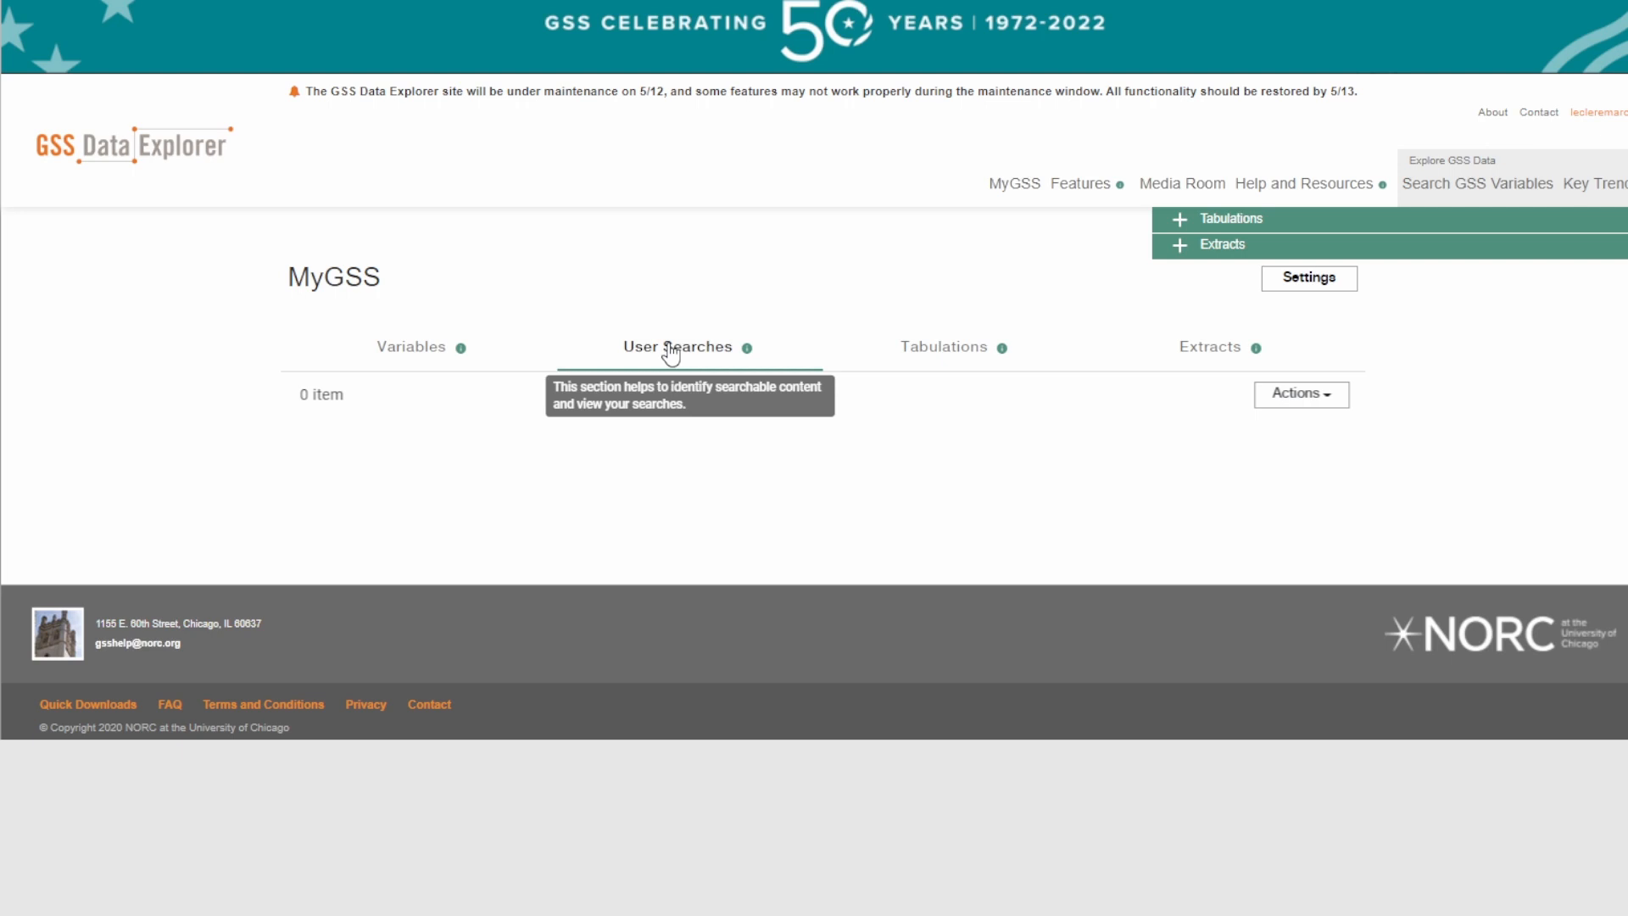
click(936, 348)
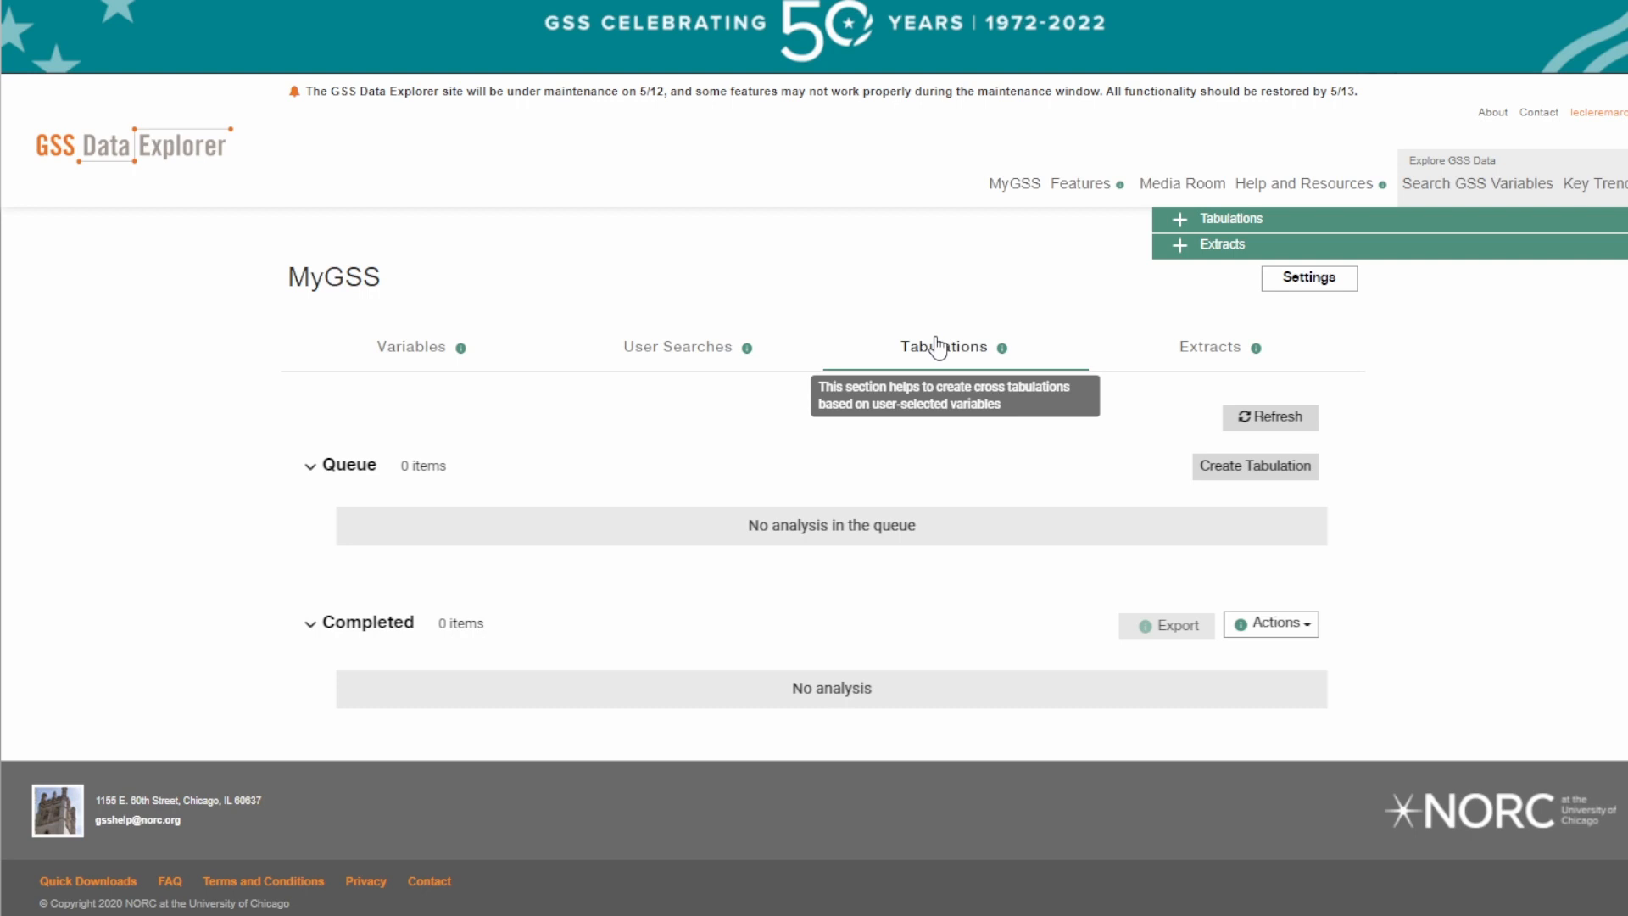
click(1218, 356)
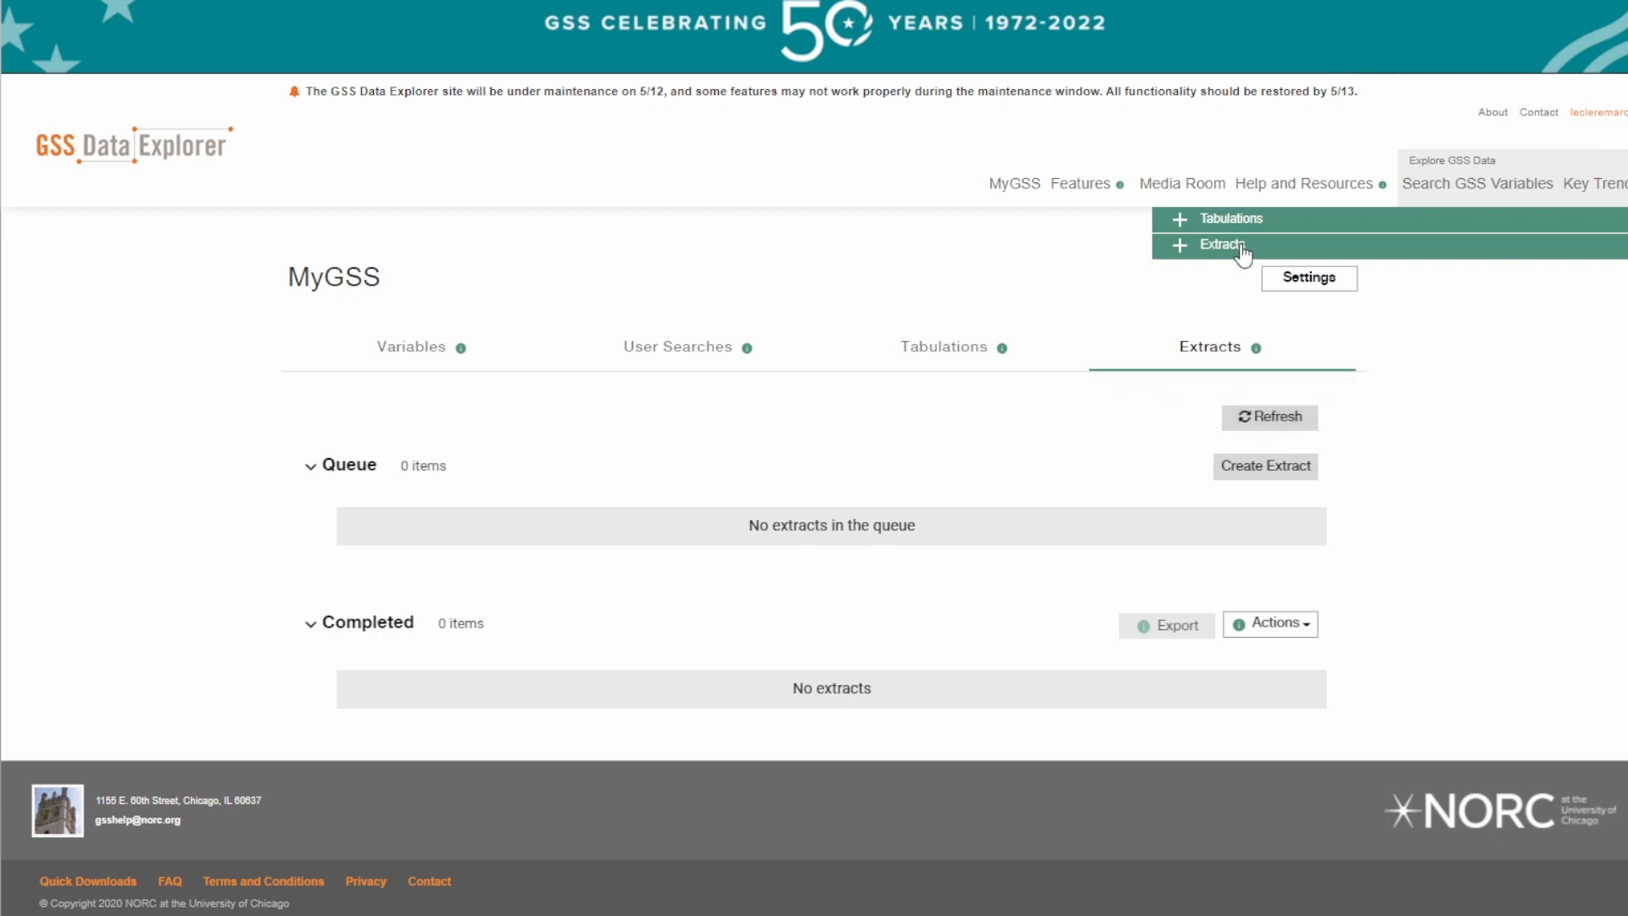
Open the GSS variable search, search within GSS Tags for "Women", and save the search.
click(1432, 191)
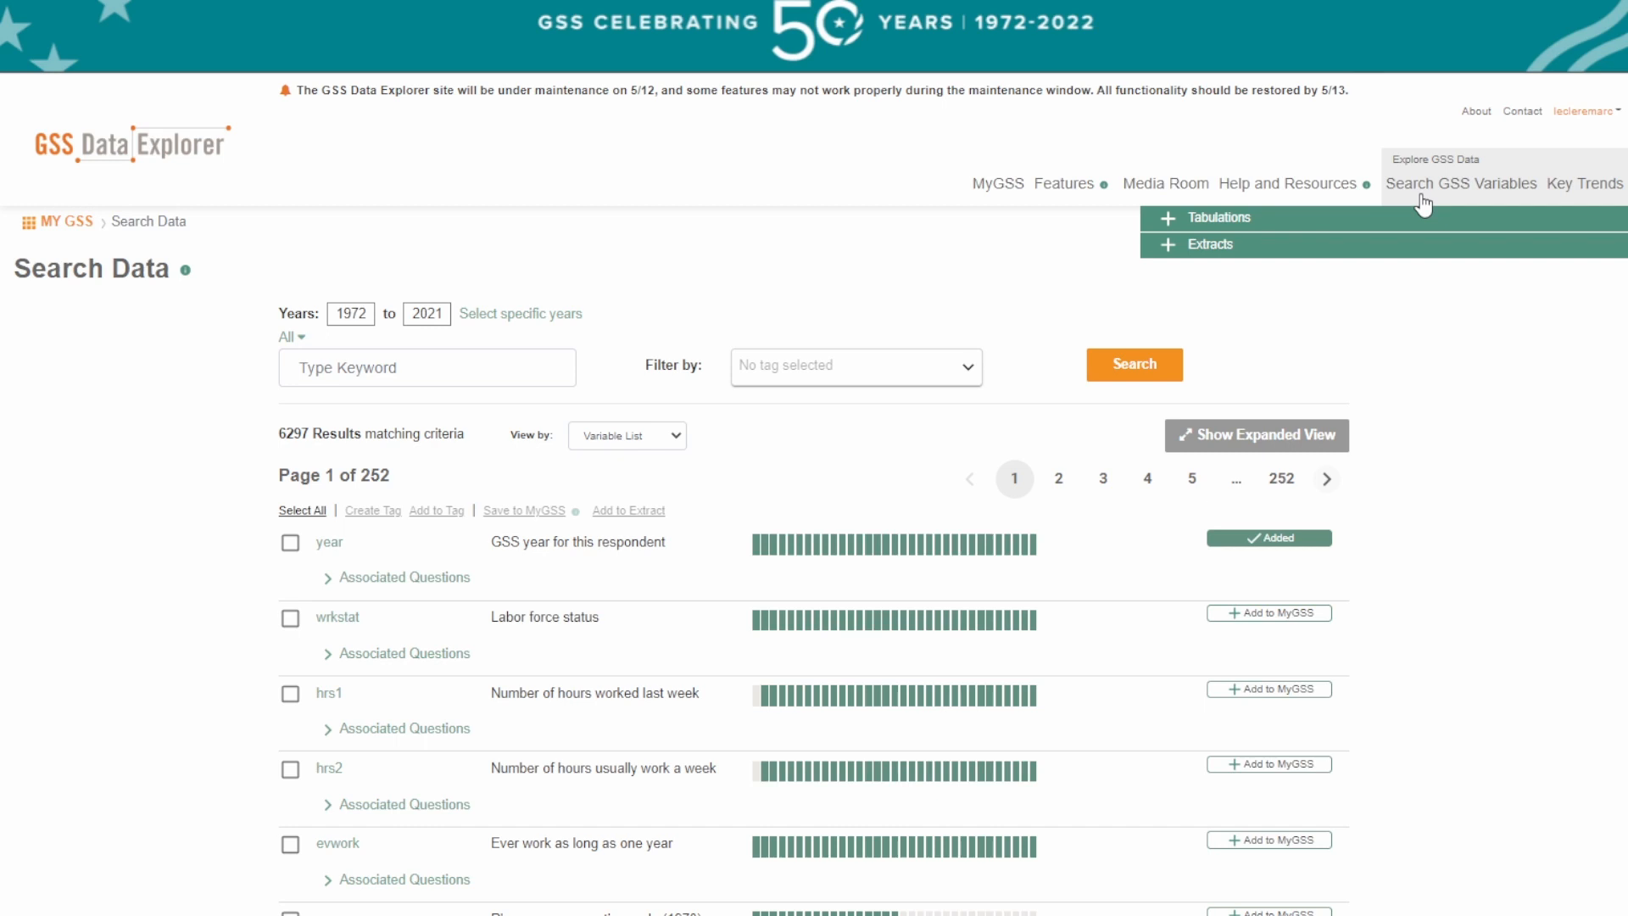
click(1421, 197)
click(288, 343)
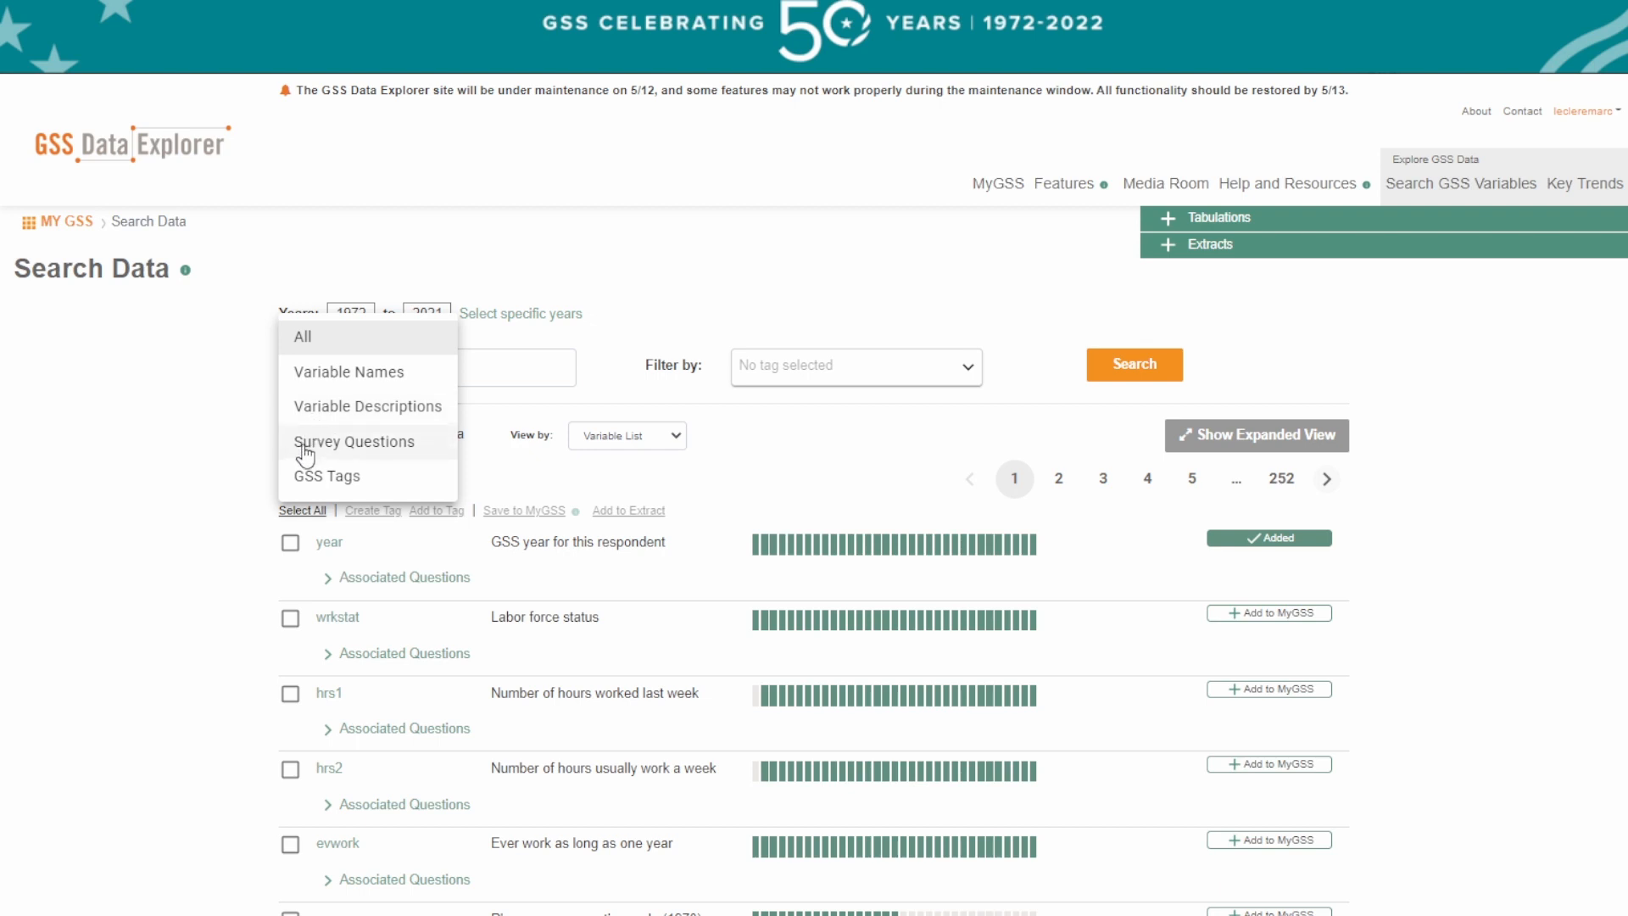
click(301, 476)
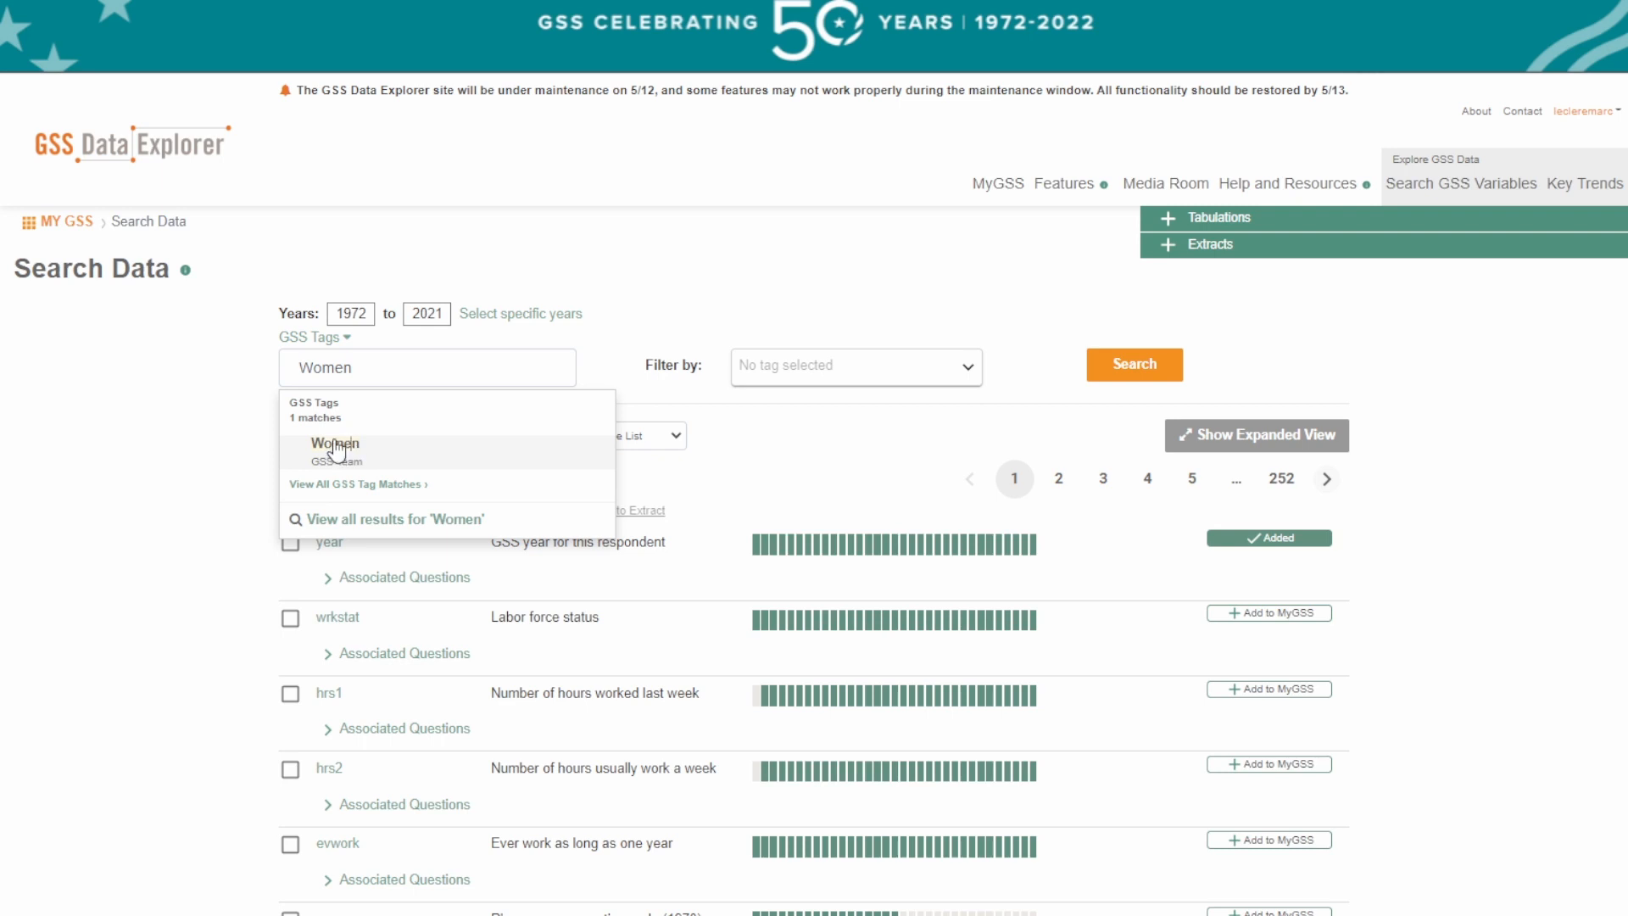
click(1111, 365)
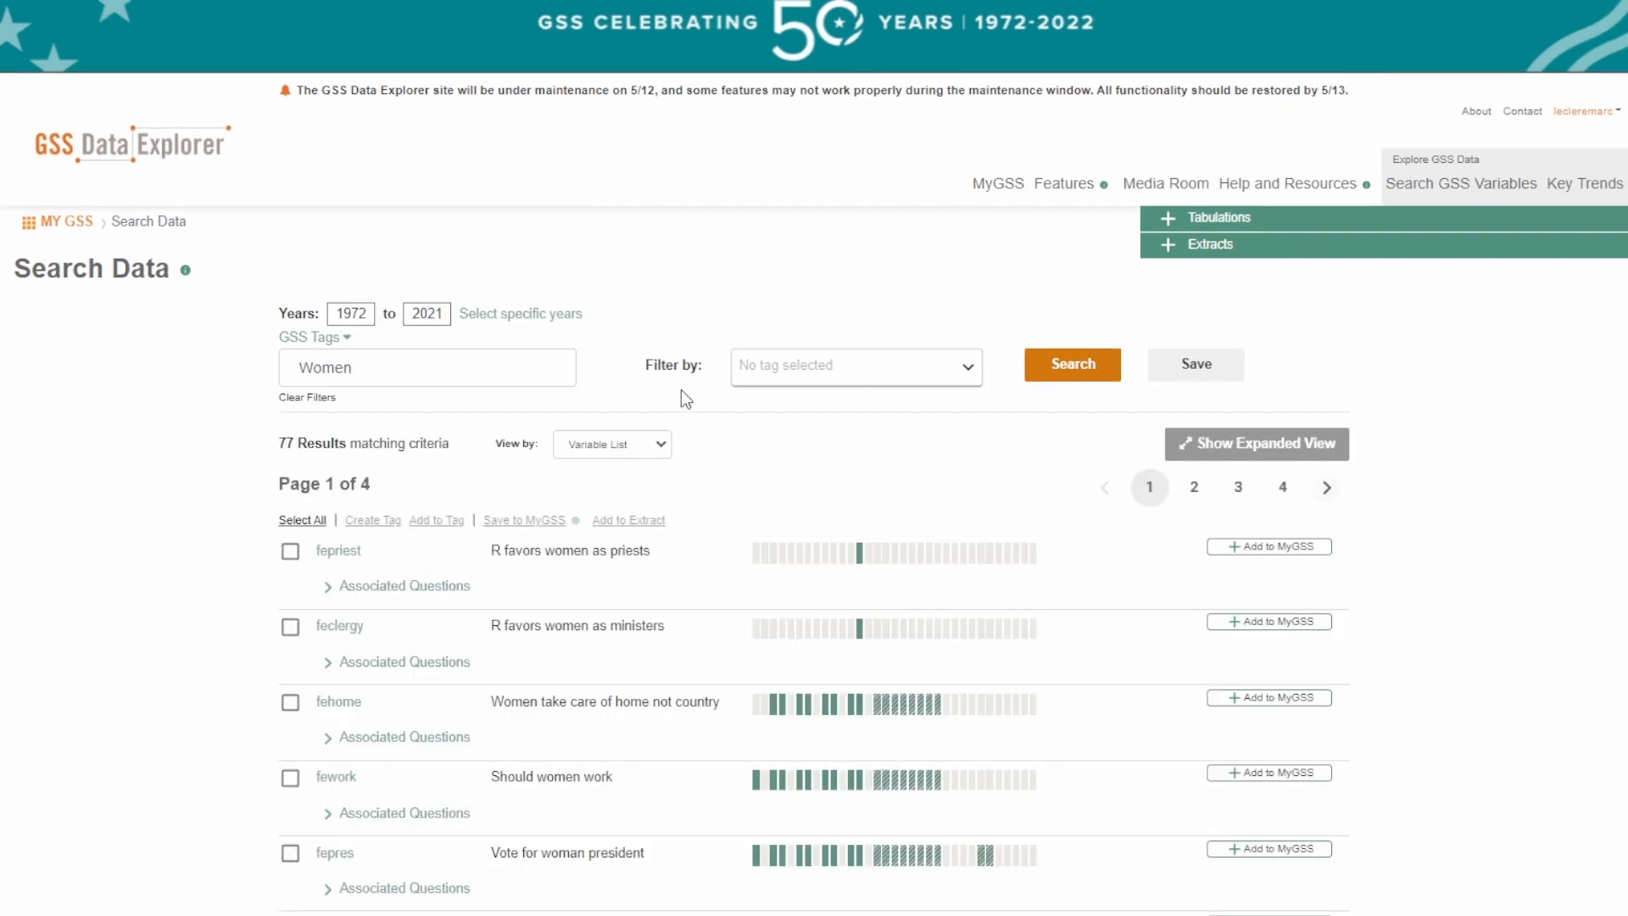
click(1196, 367)
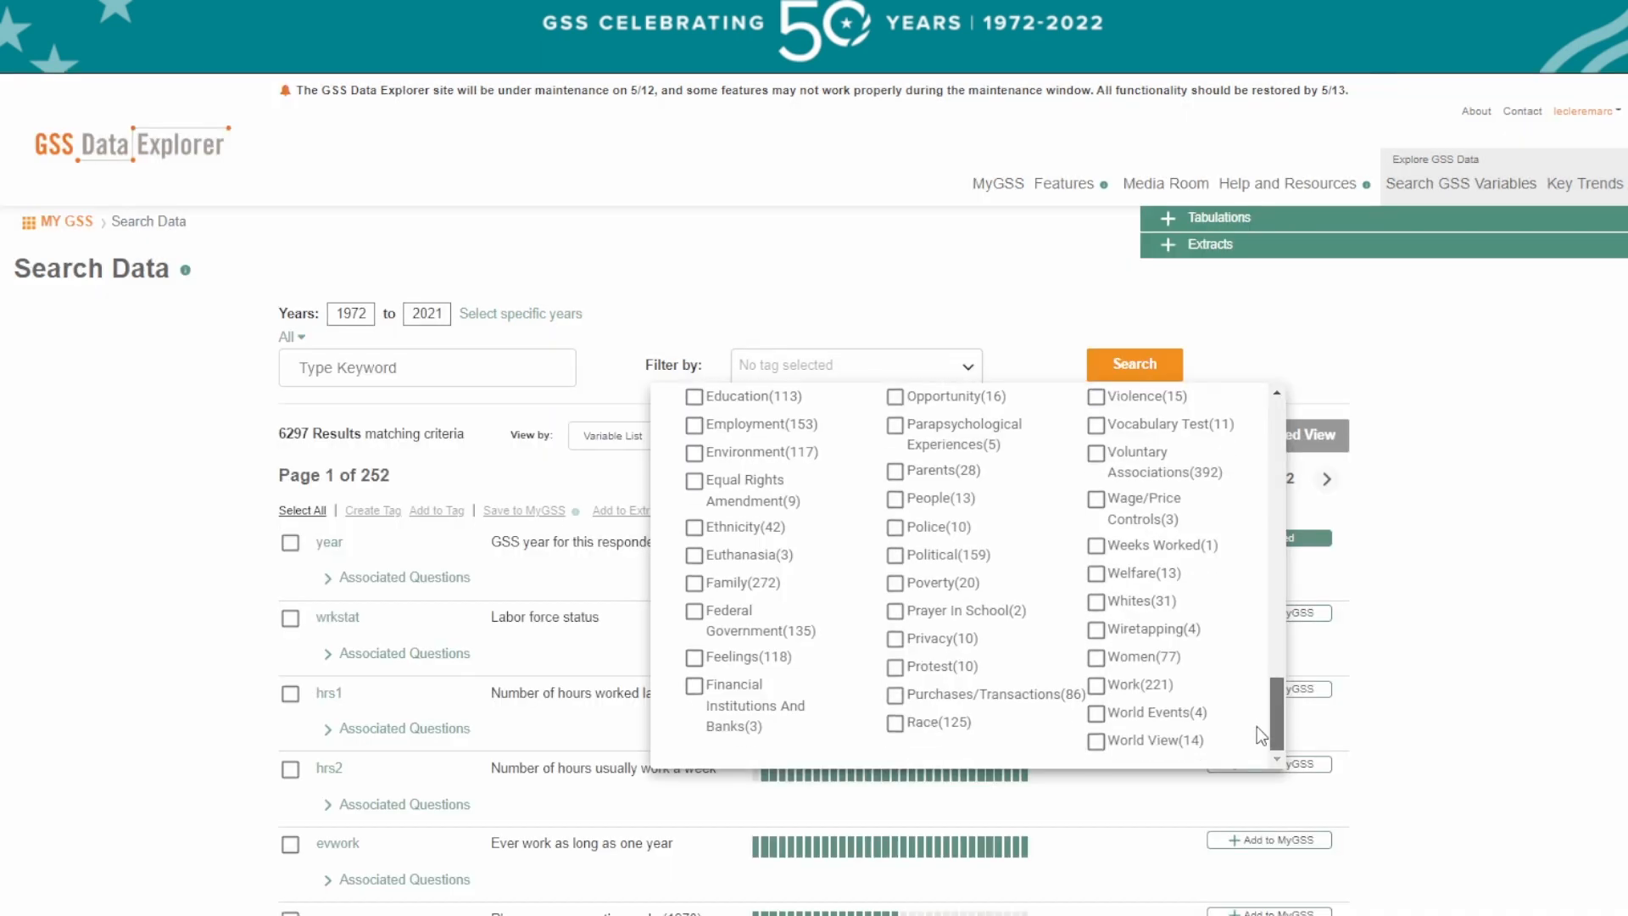
Filter the GSS variables by the Women tag, find fefam in the results and add it to MyGSS.
click(1095, 657)
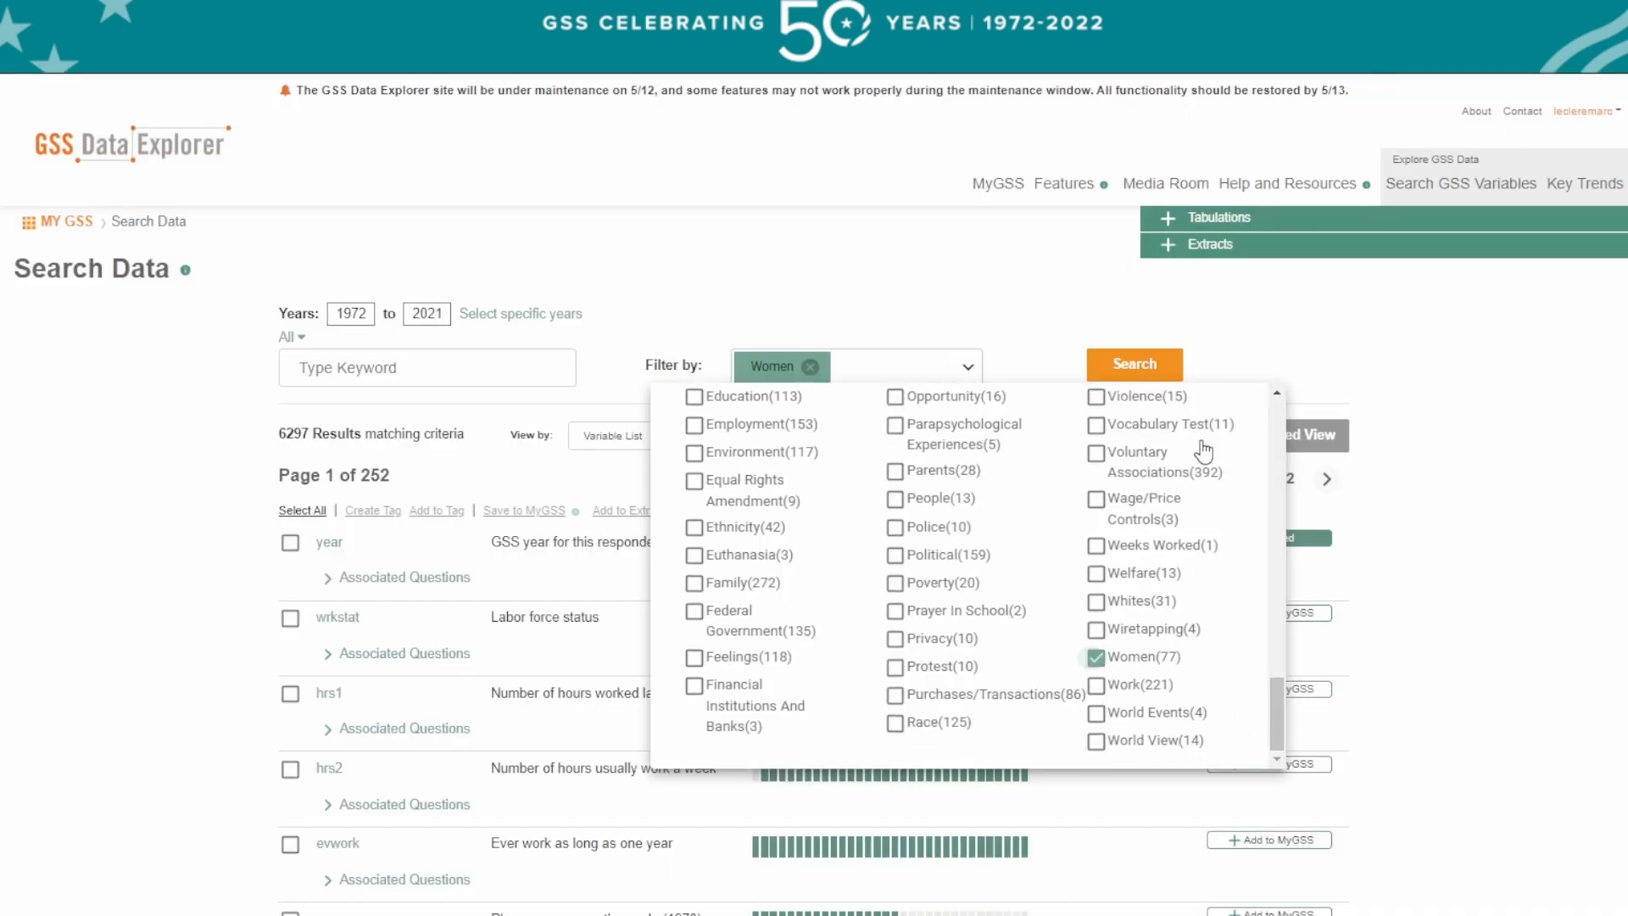
click(1136, 364)
scroll(1091, 539, down, 4)
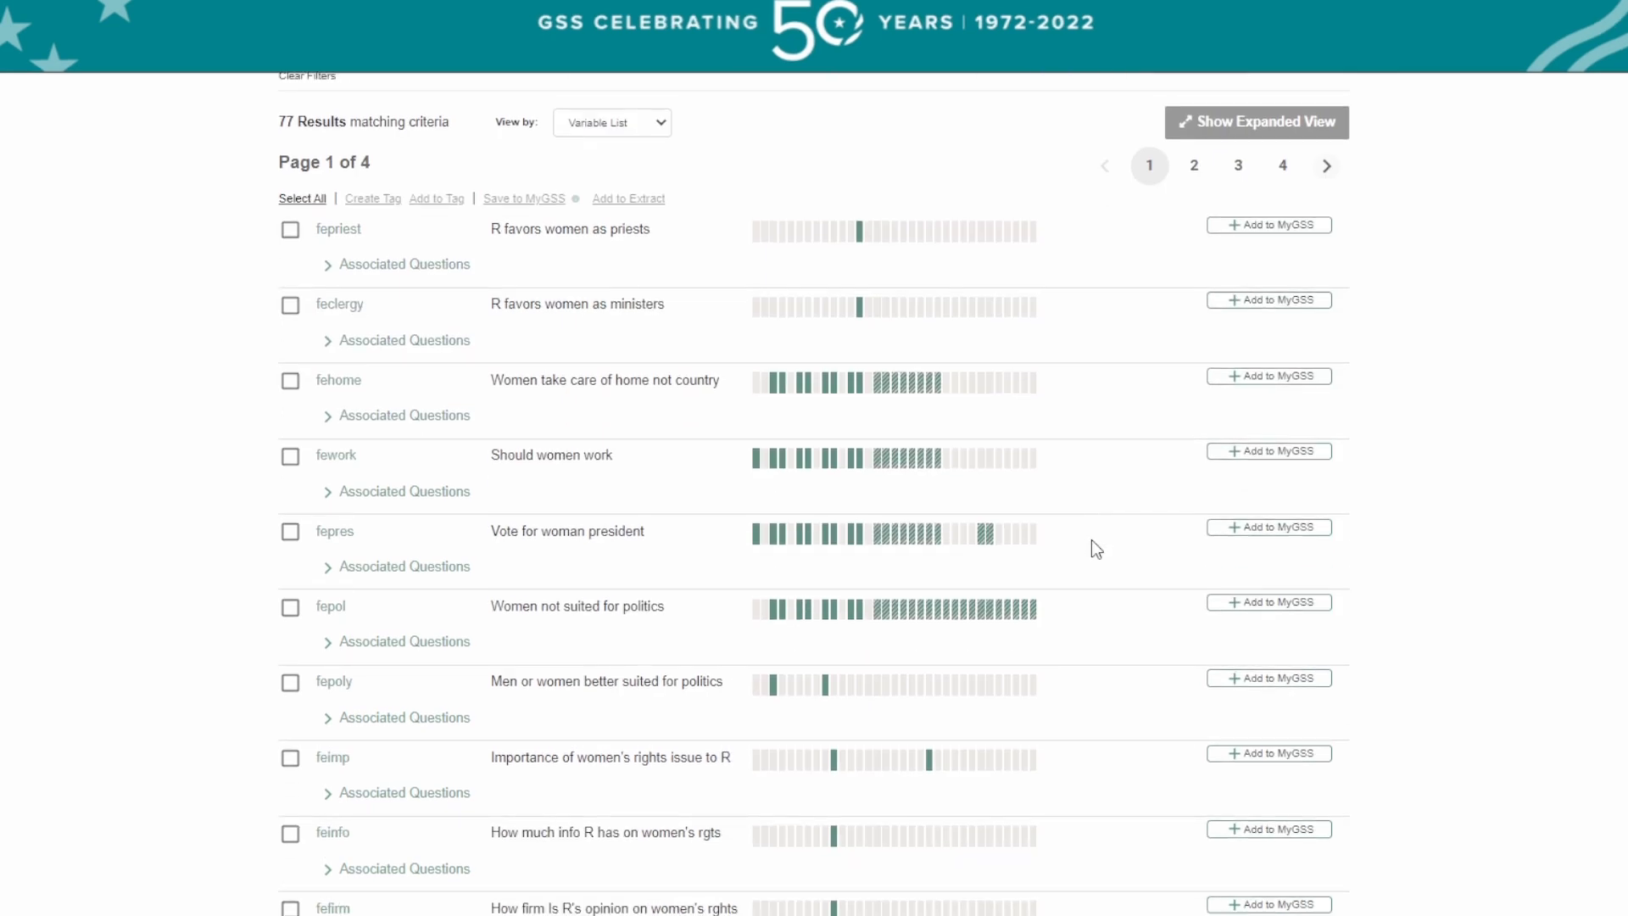
scroll(1091, 540, down, 3)
scroll(1091, 549, down, 1)
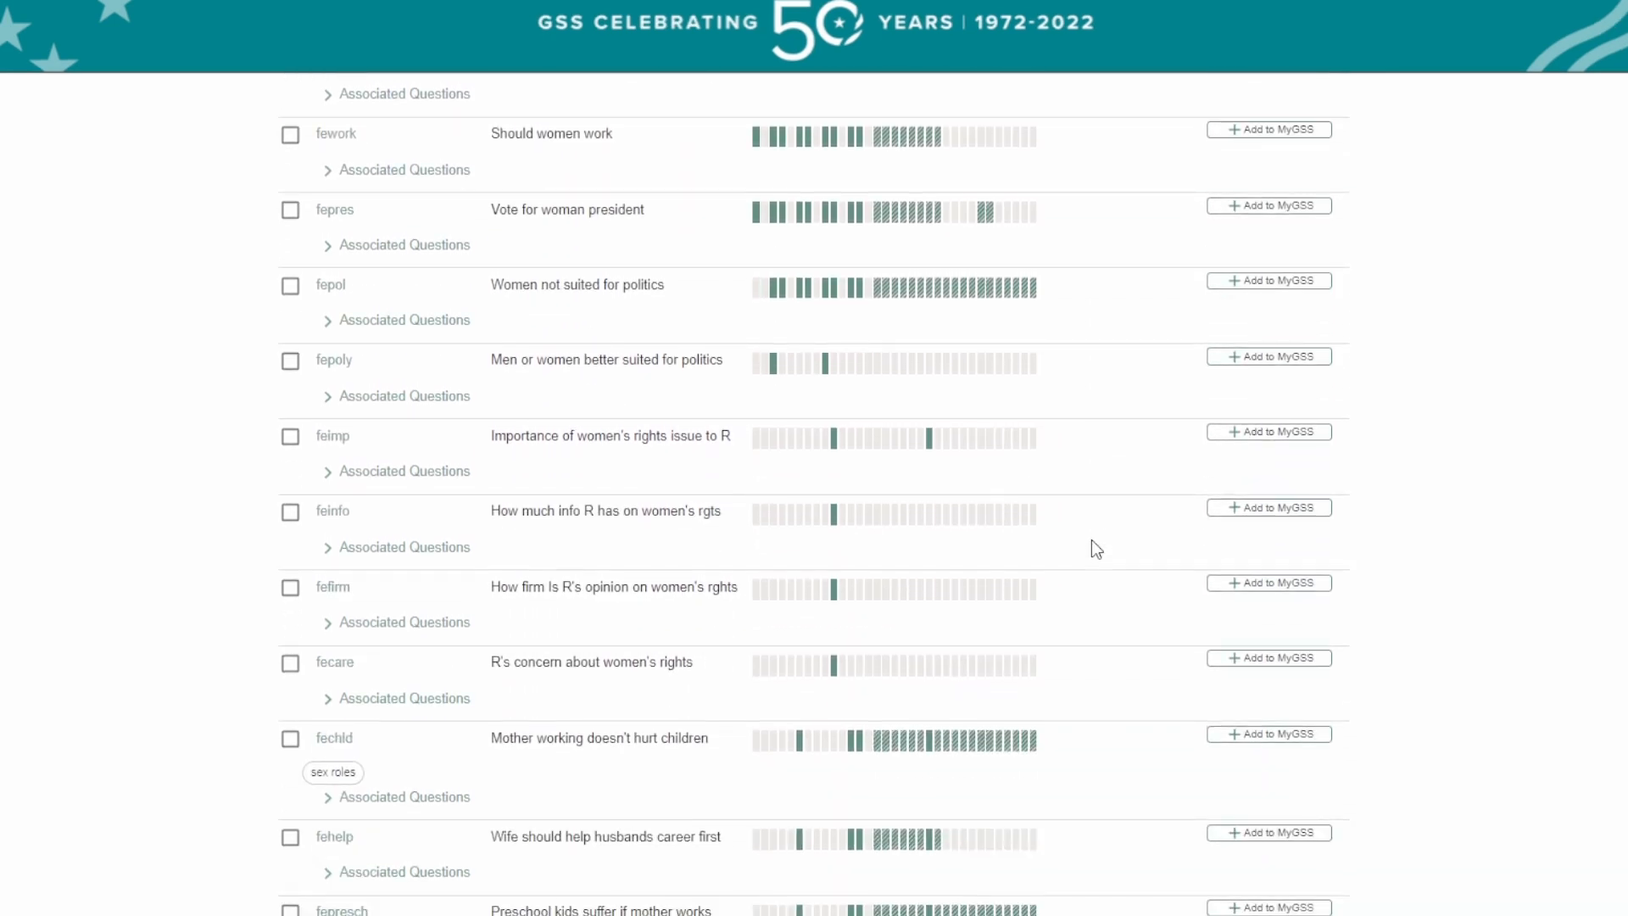
scroll(1096, 549, down, 1)
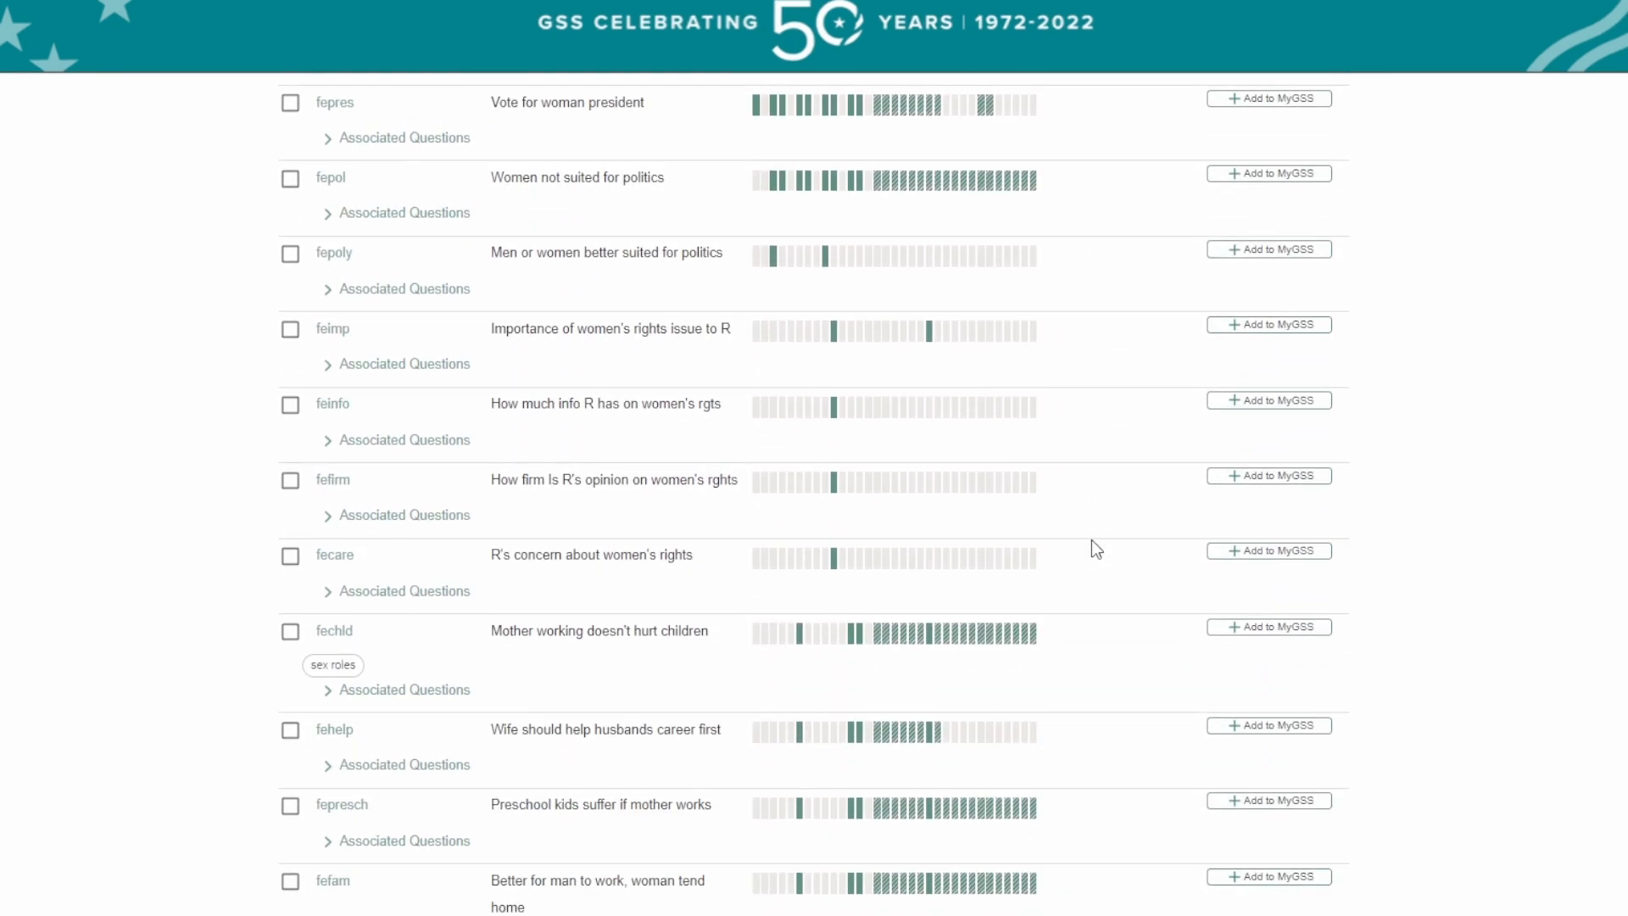
scroll(1091, 549, down, 1)
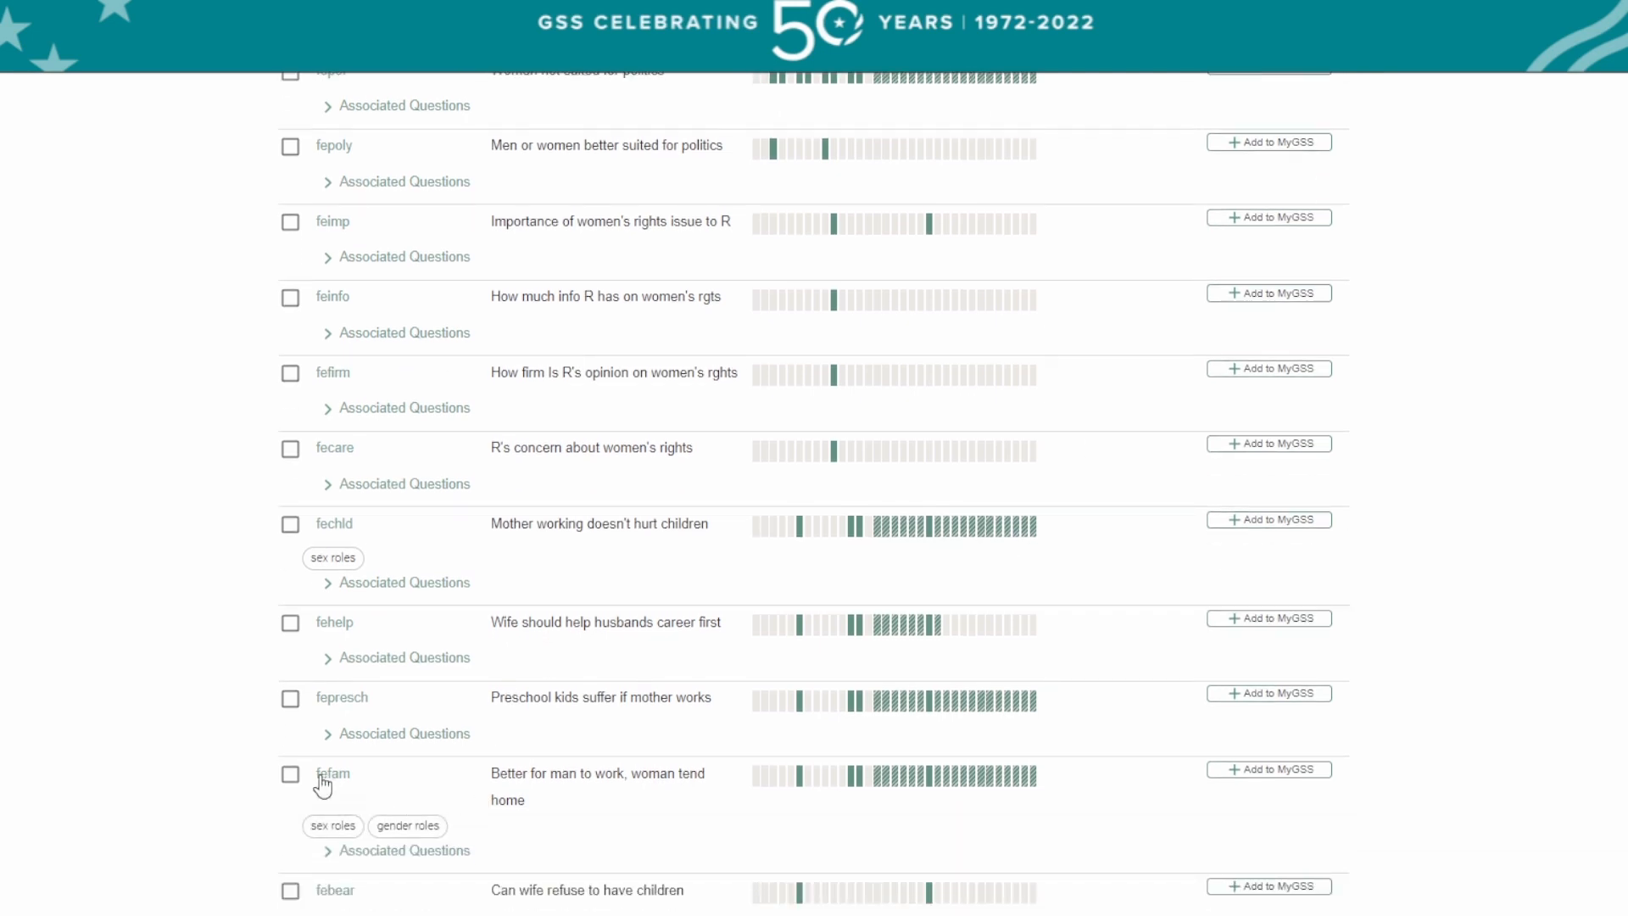
click(291, 774)
click(1267, 773)
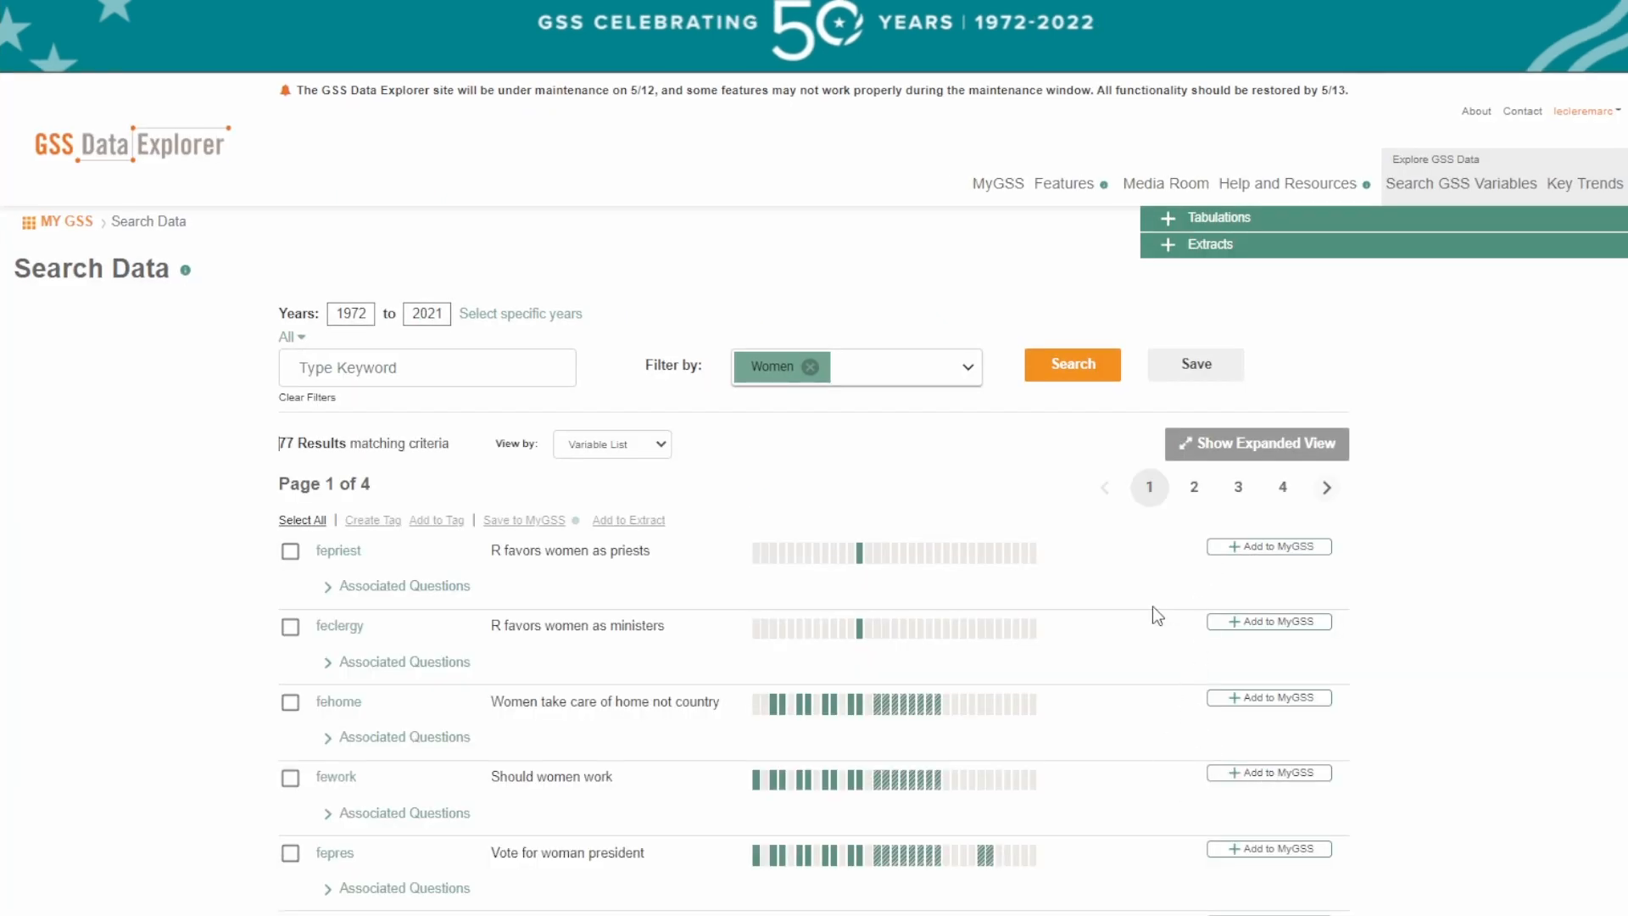
Select the fefam variable in MyGSS and add it to the "gender roles" tag.
click(996, 184)
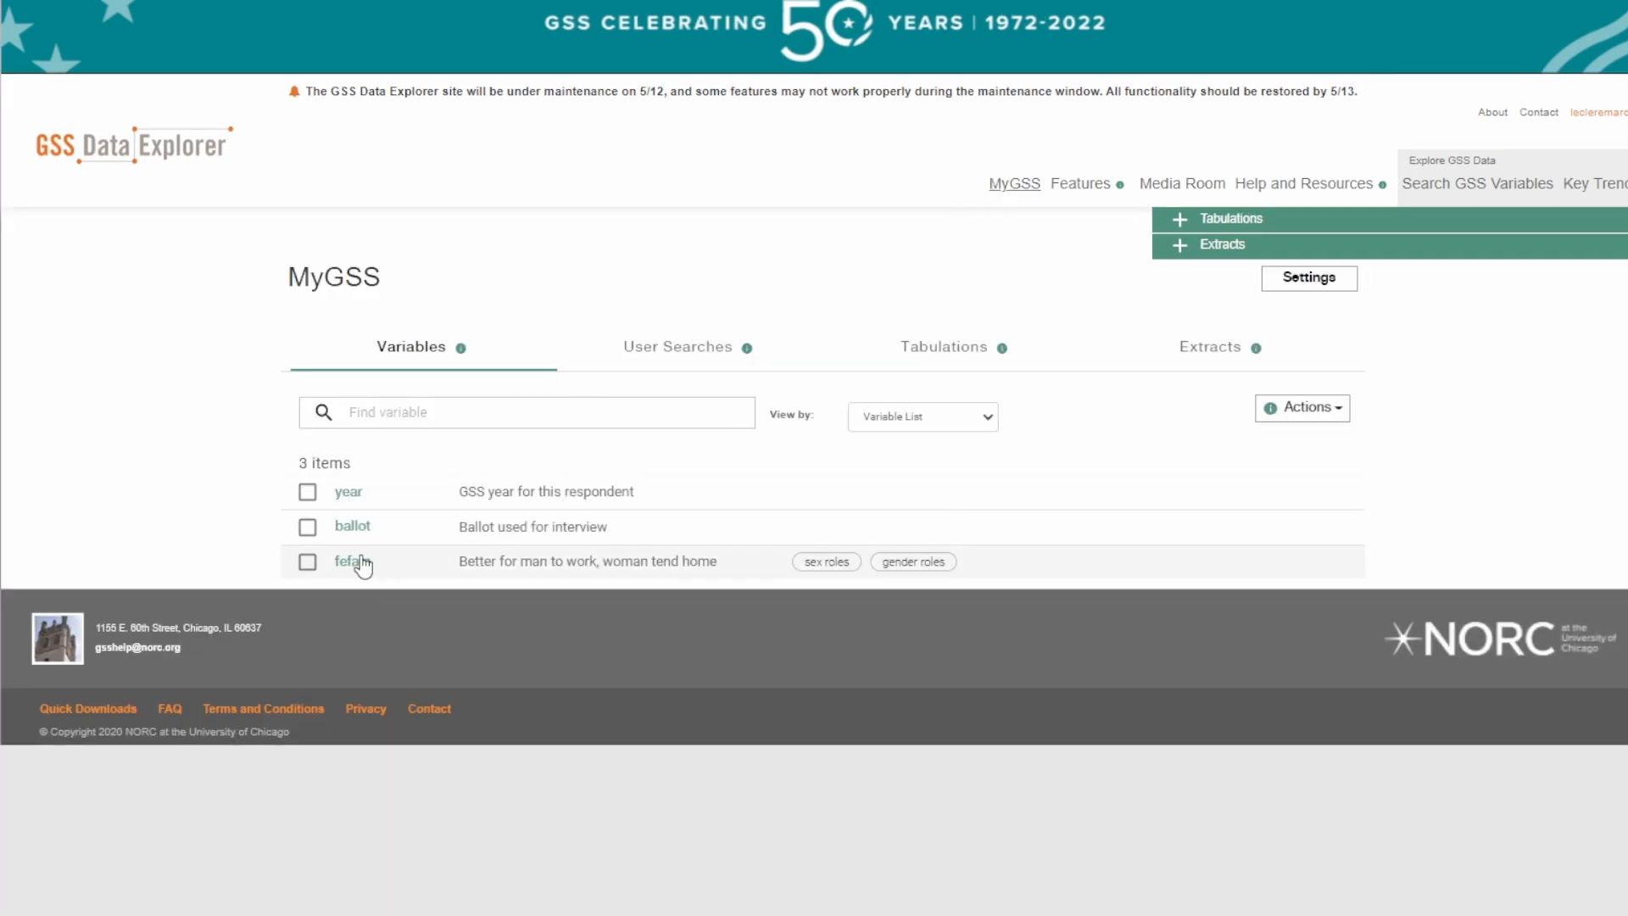
click(308, 562)
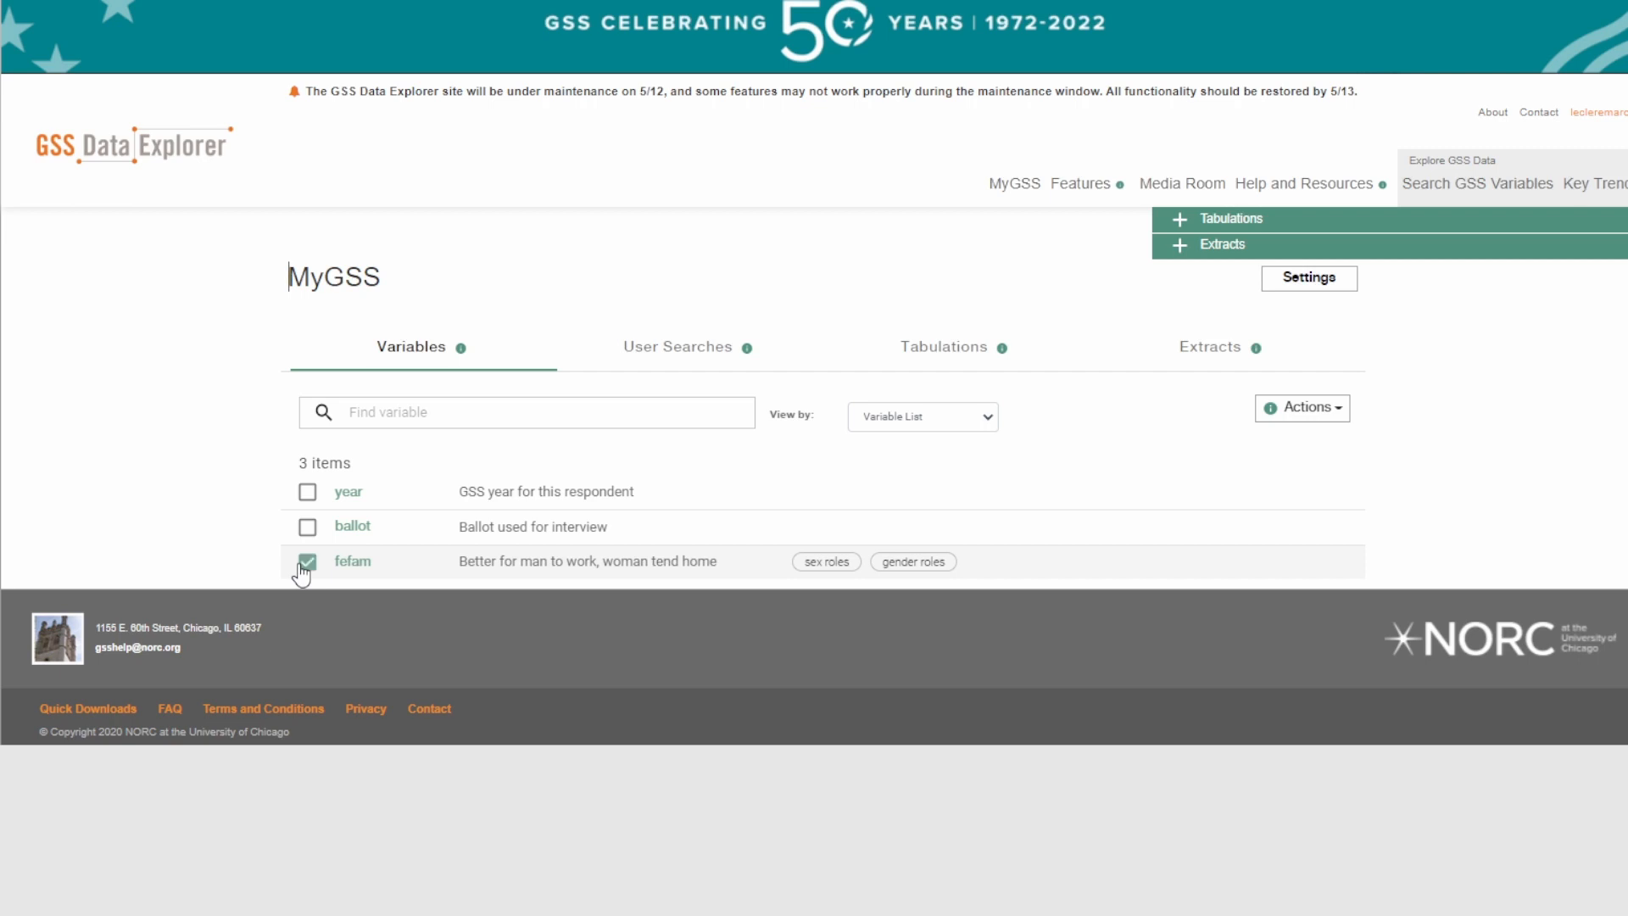
click(1289, 411)
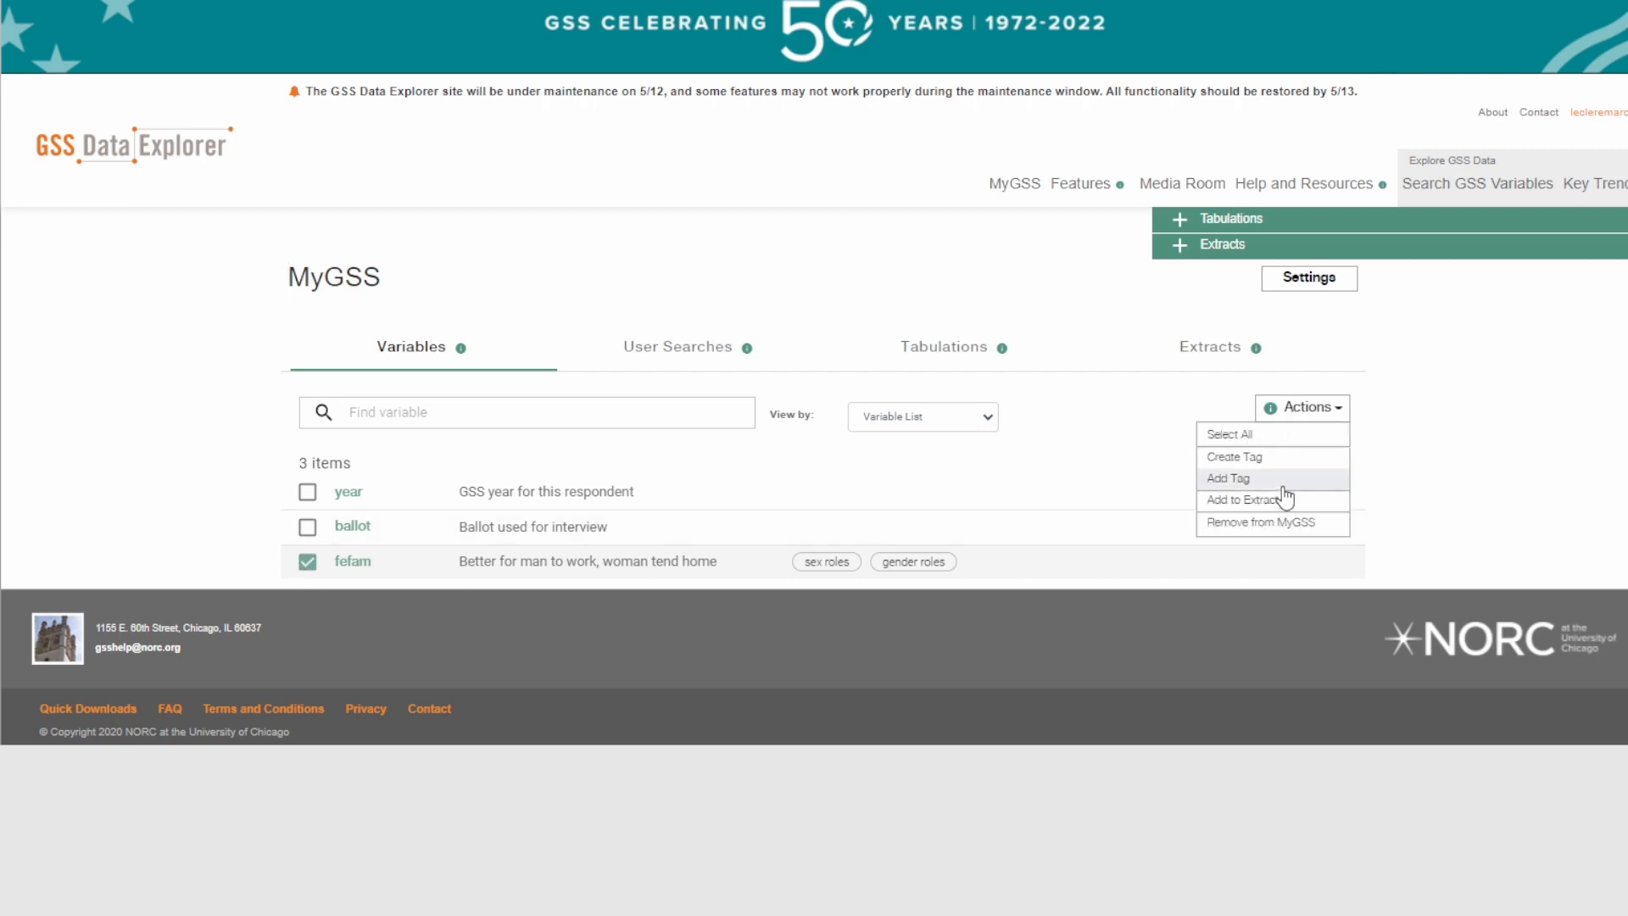
click(1236, 477)
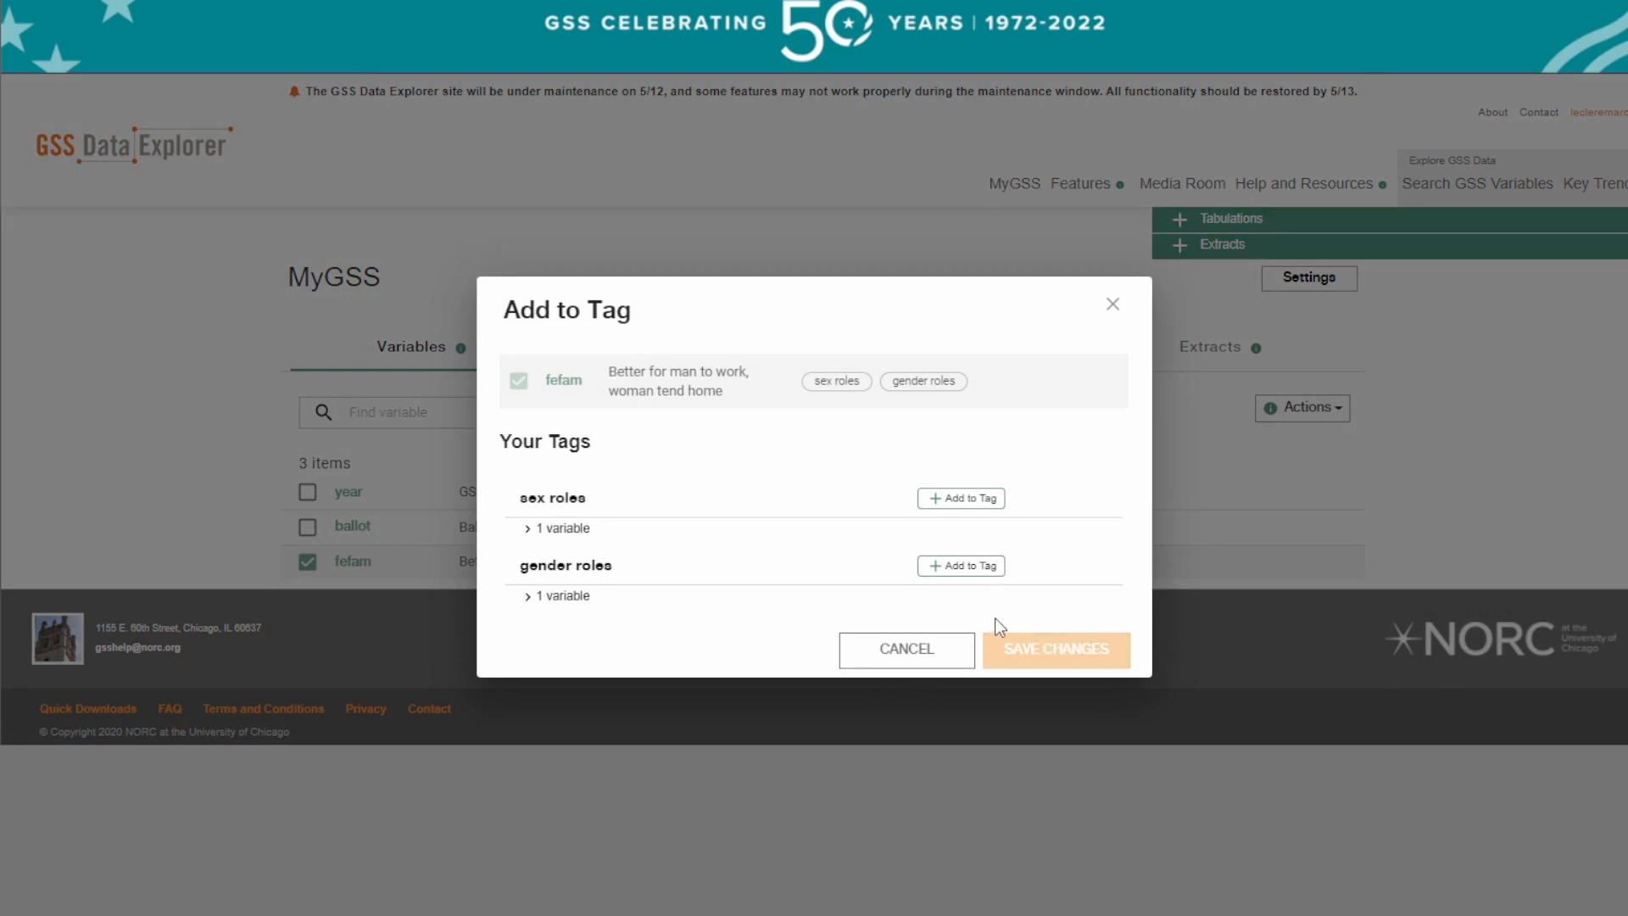
click(962, 566)
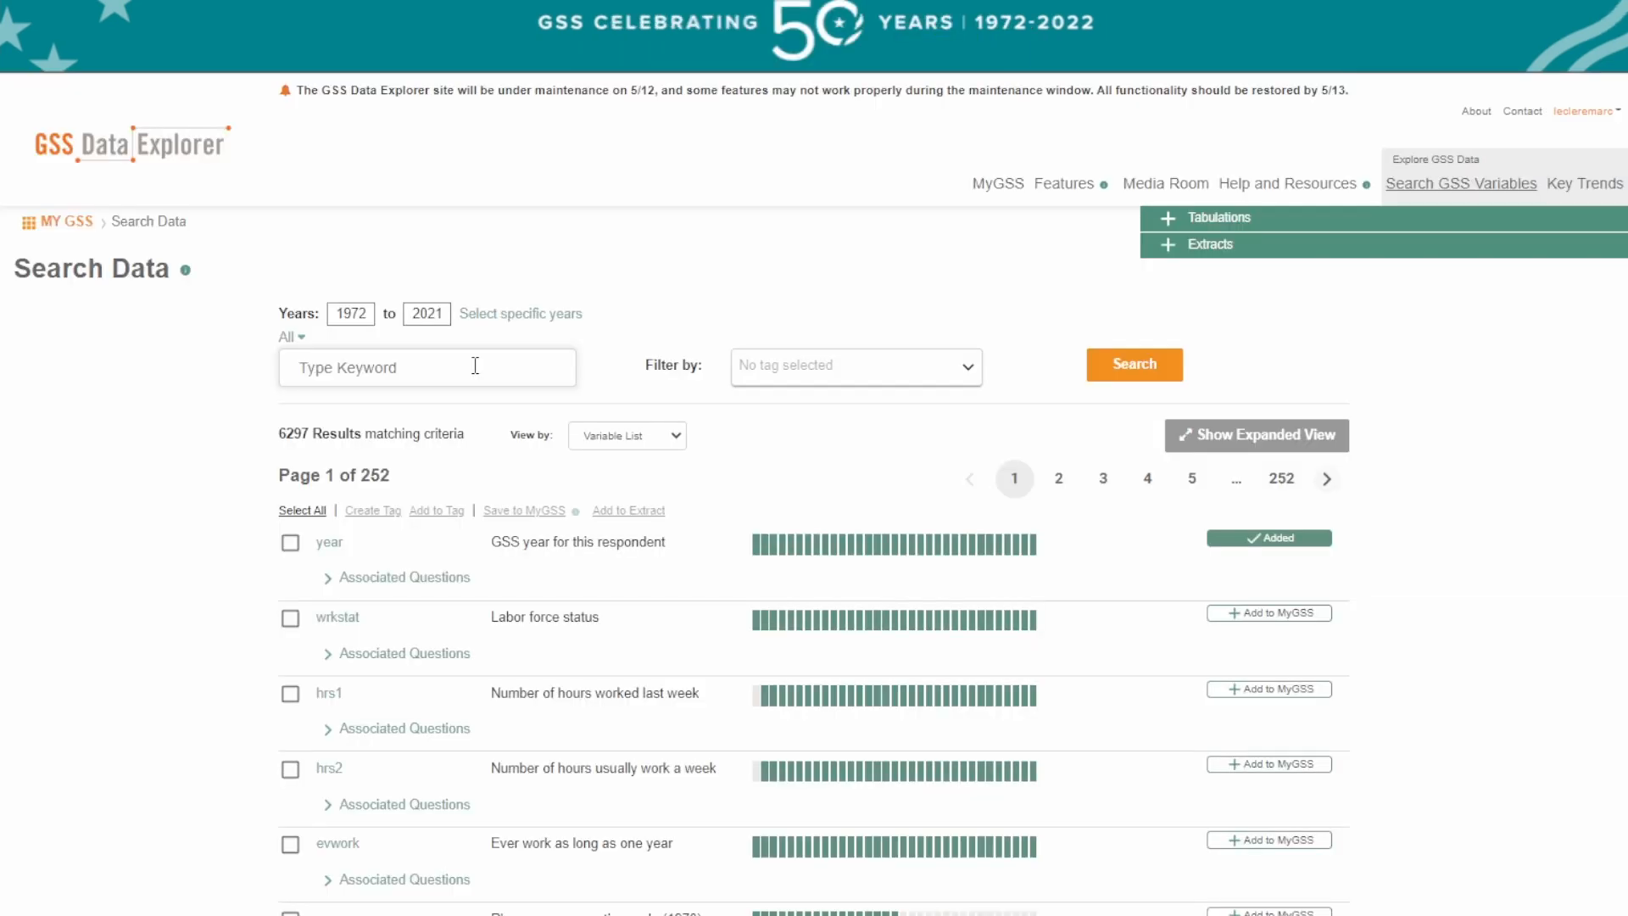
Look up the fefam variable, check its recent ballot availability on the detail page, and return to the variable results.
text(fef)
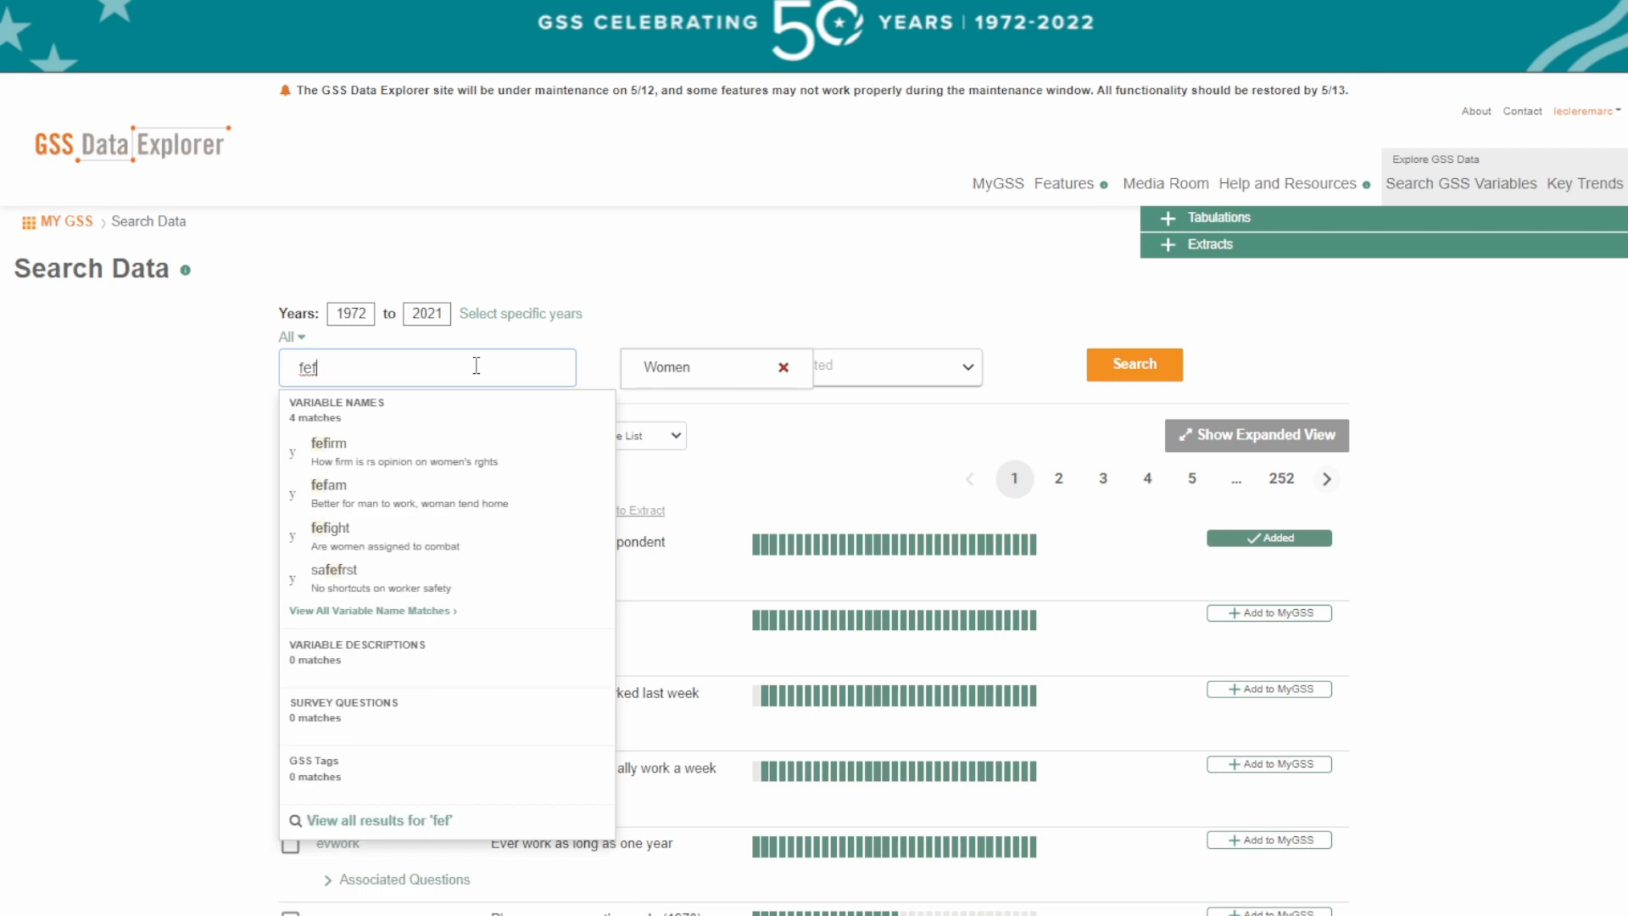
text(am)
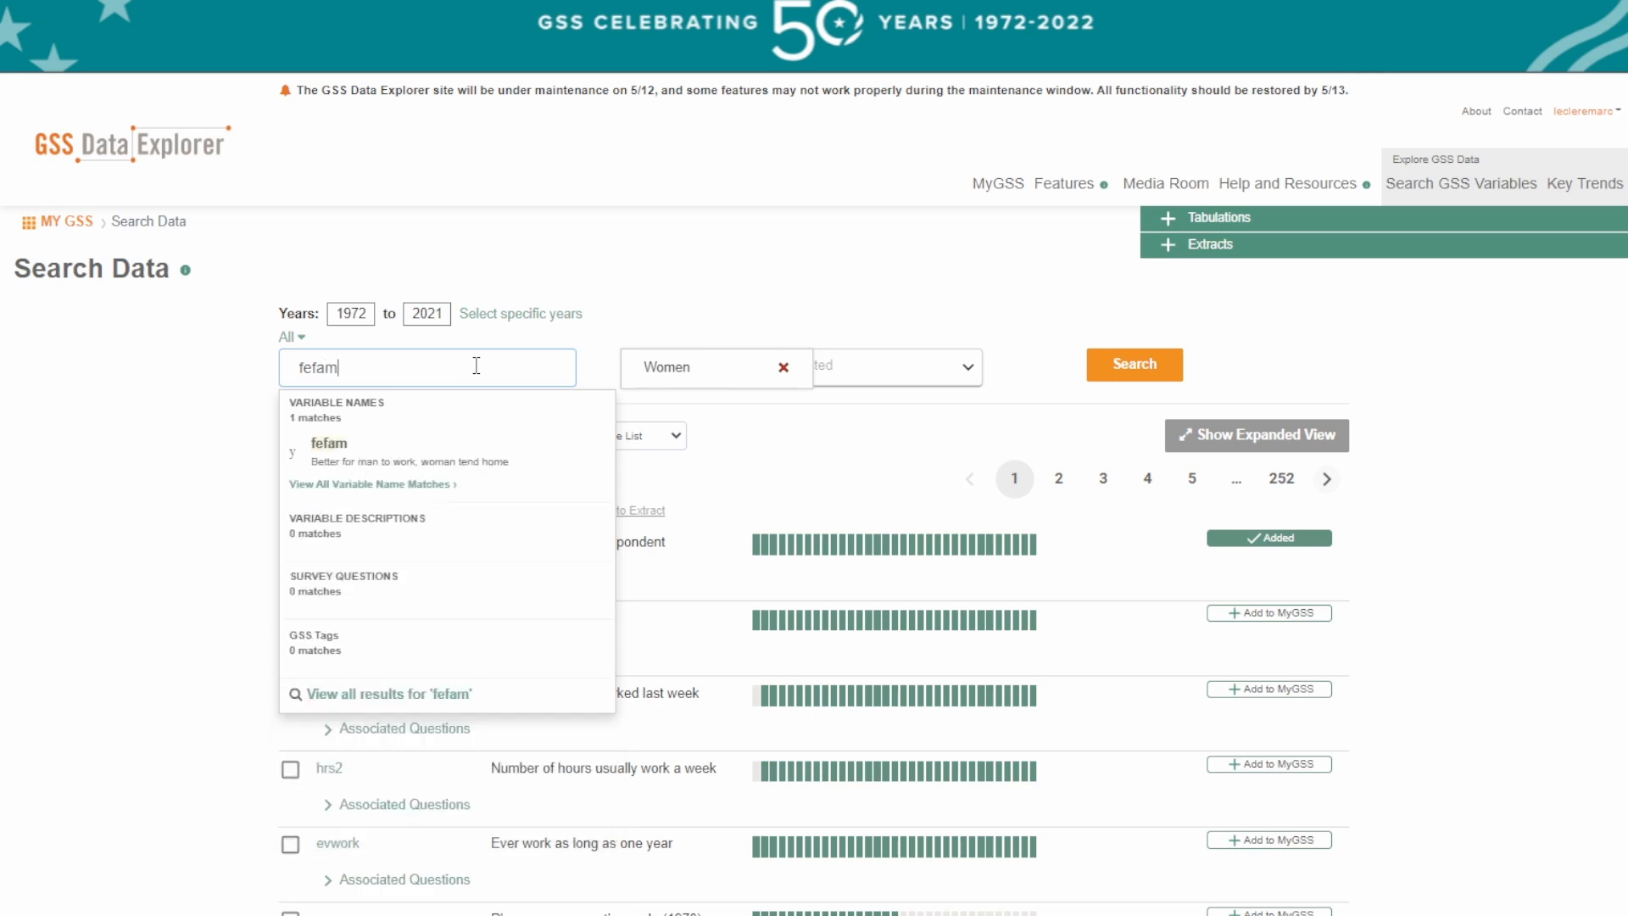
click(340, 446)
scroll(669, 651, down, 1)
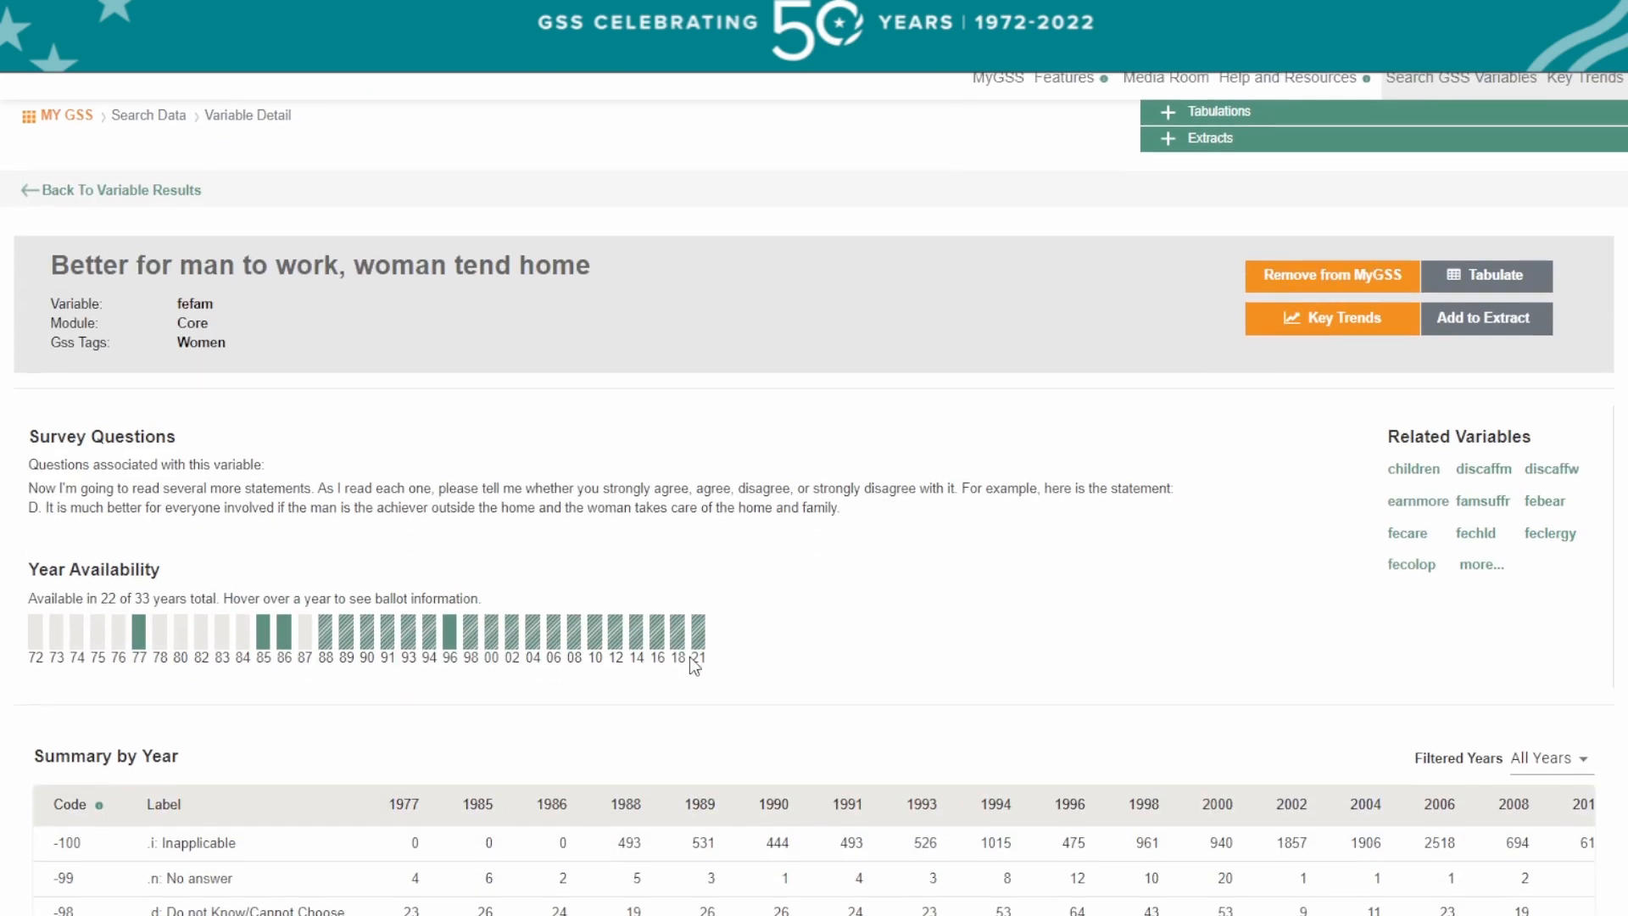
mouse_move(691, 659)
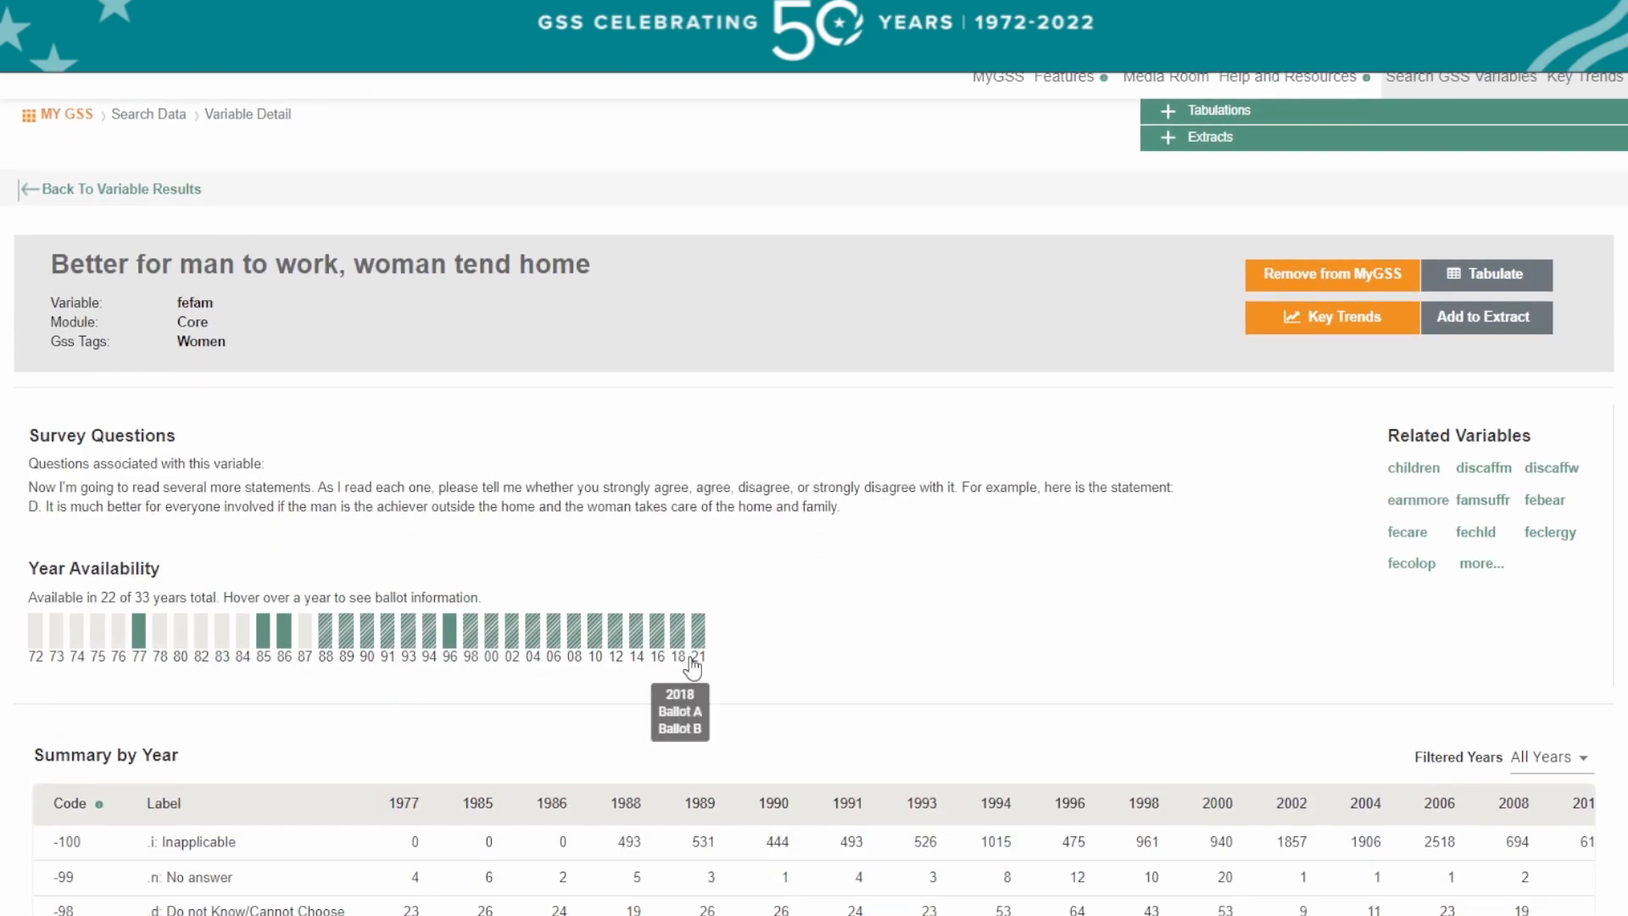
scroll(691, 666, up, 1)
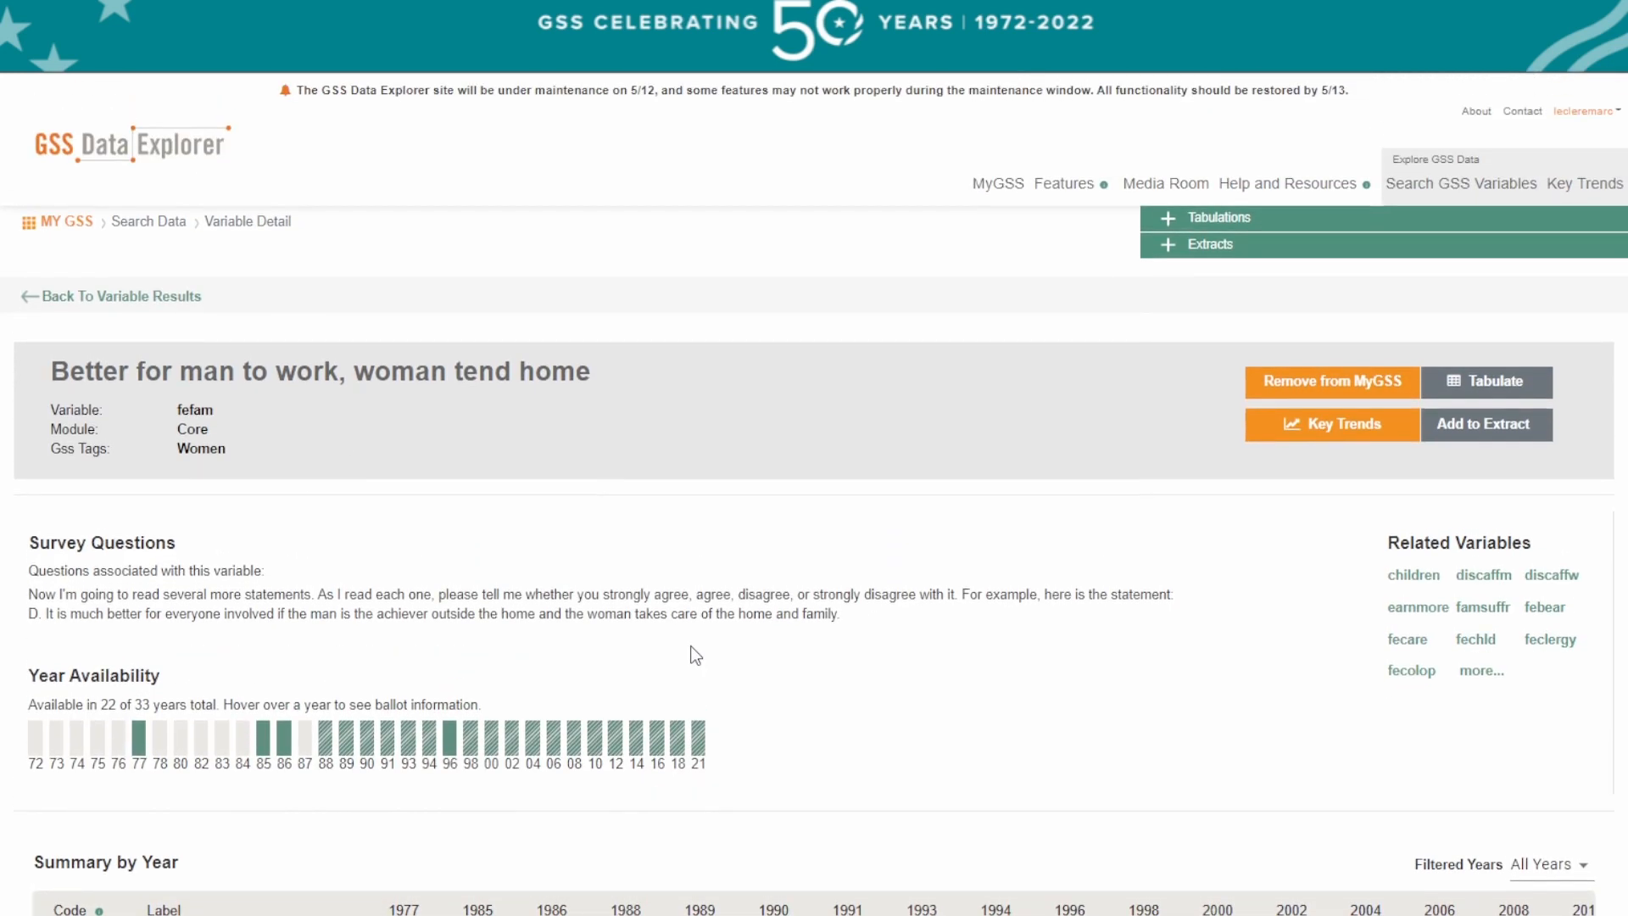
click(125, 297)
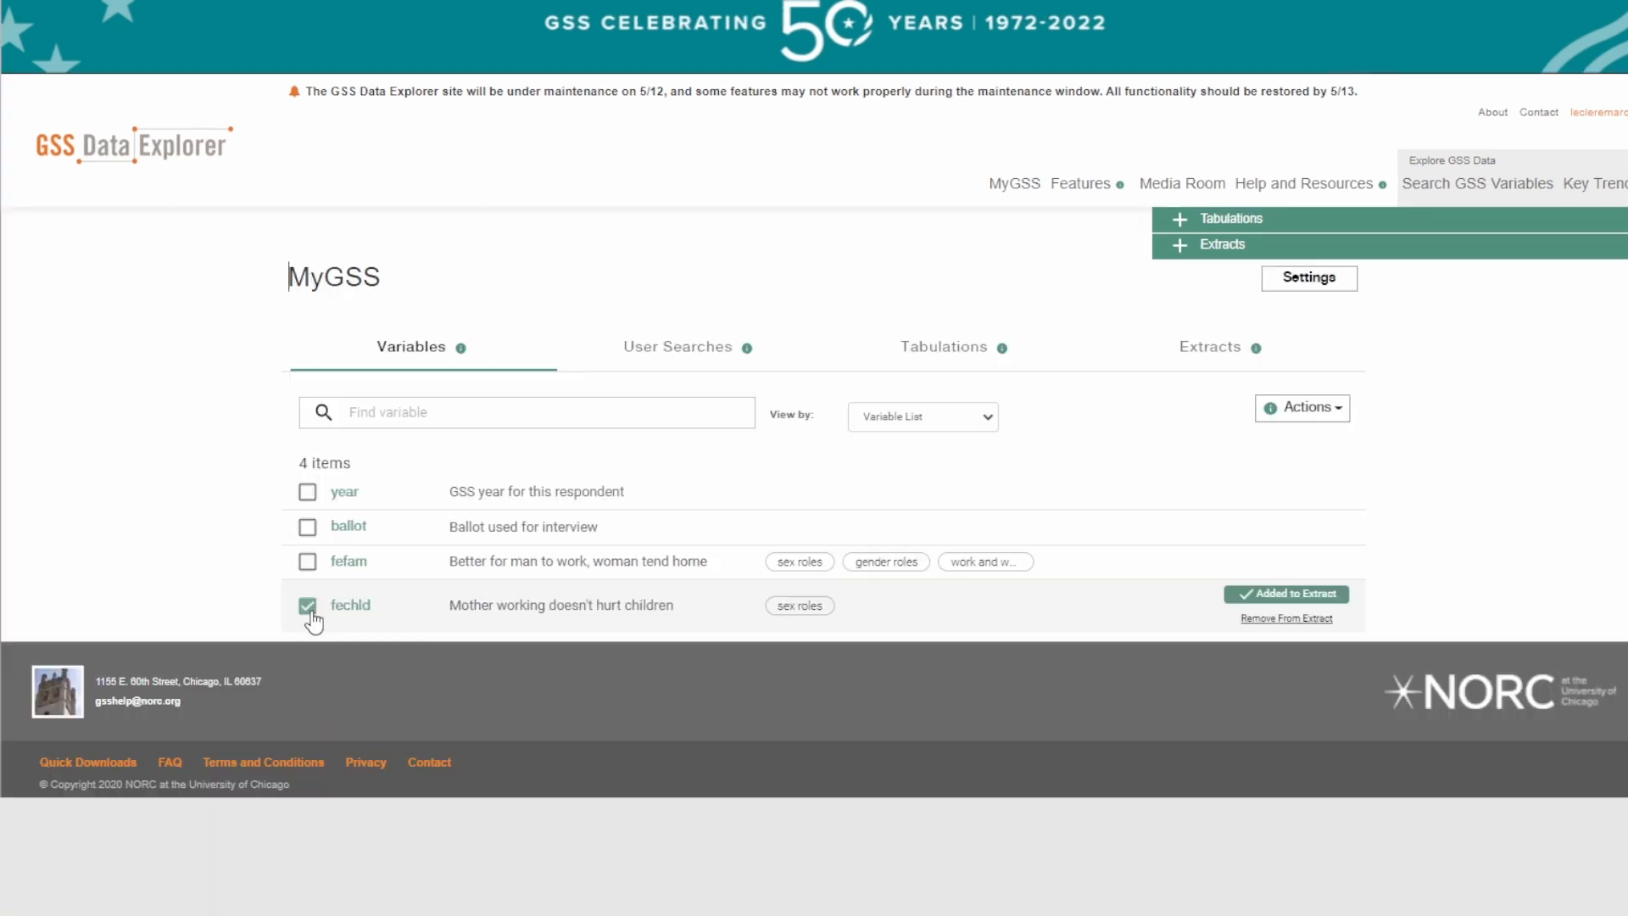
Add the selected fechld variable to the "work and women" tag, save the change, and list the variables carrying that tag.
click(1311, 410)
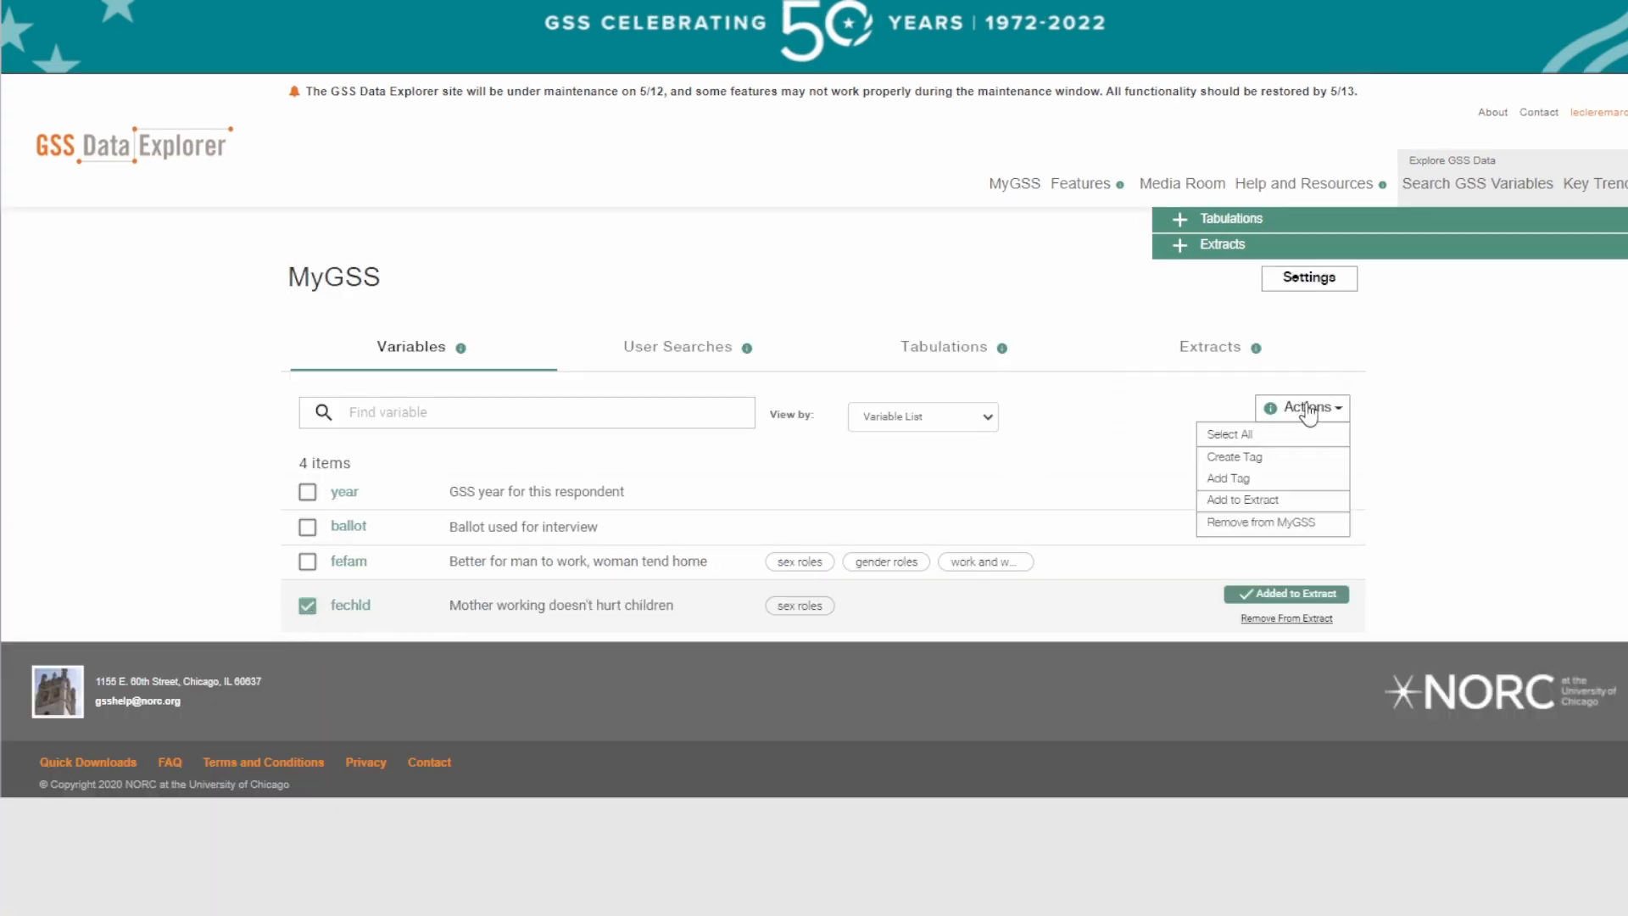
click(1274, 479)
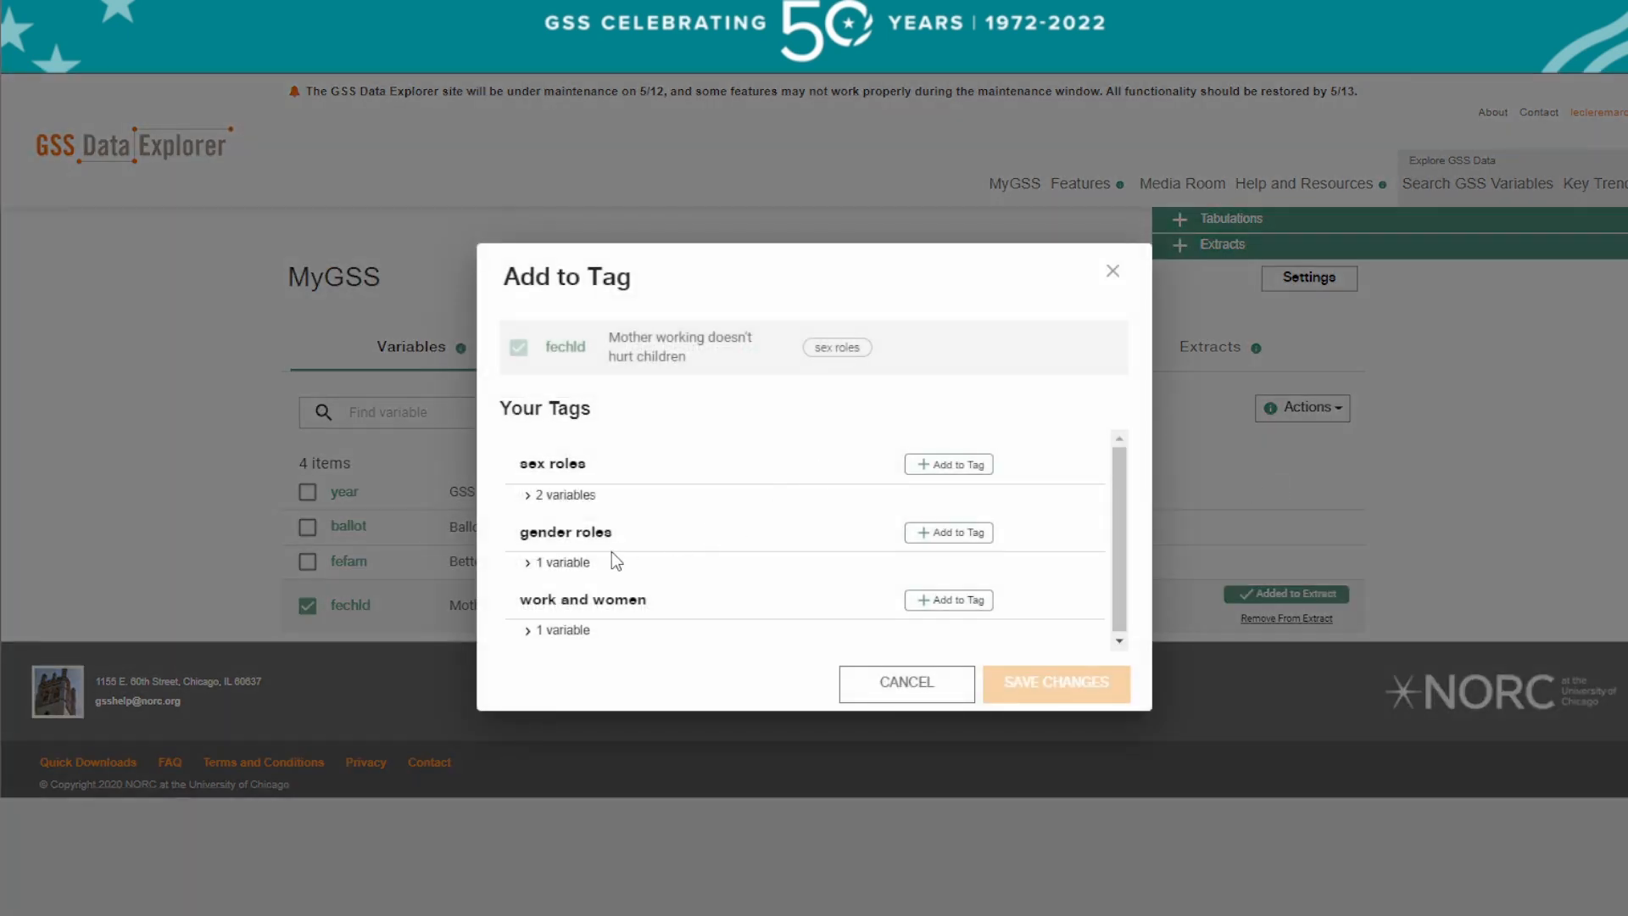
click(948, 602)
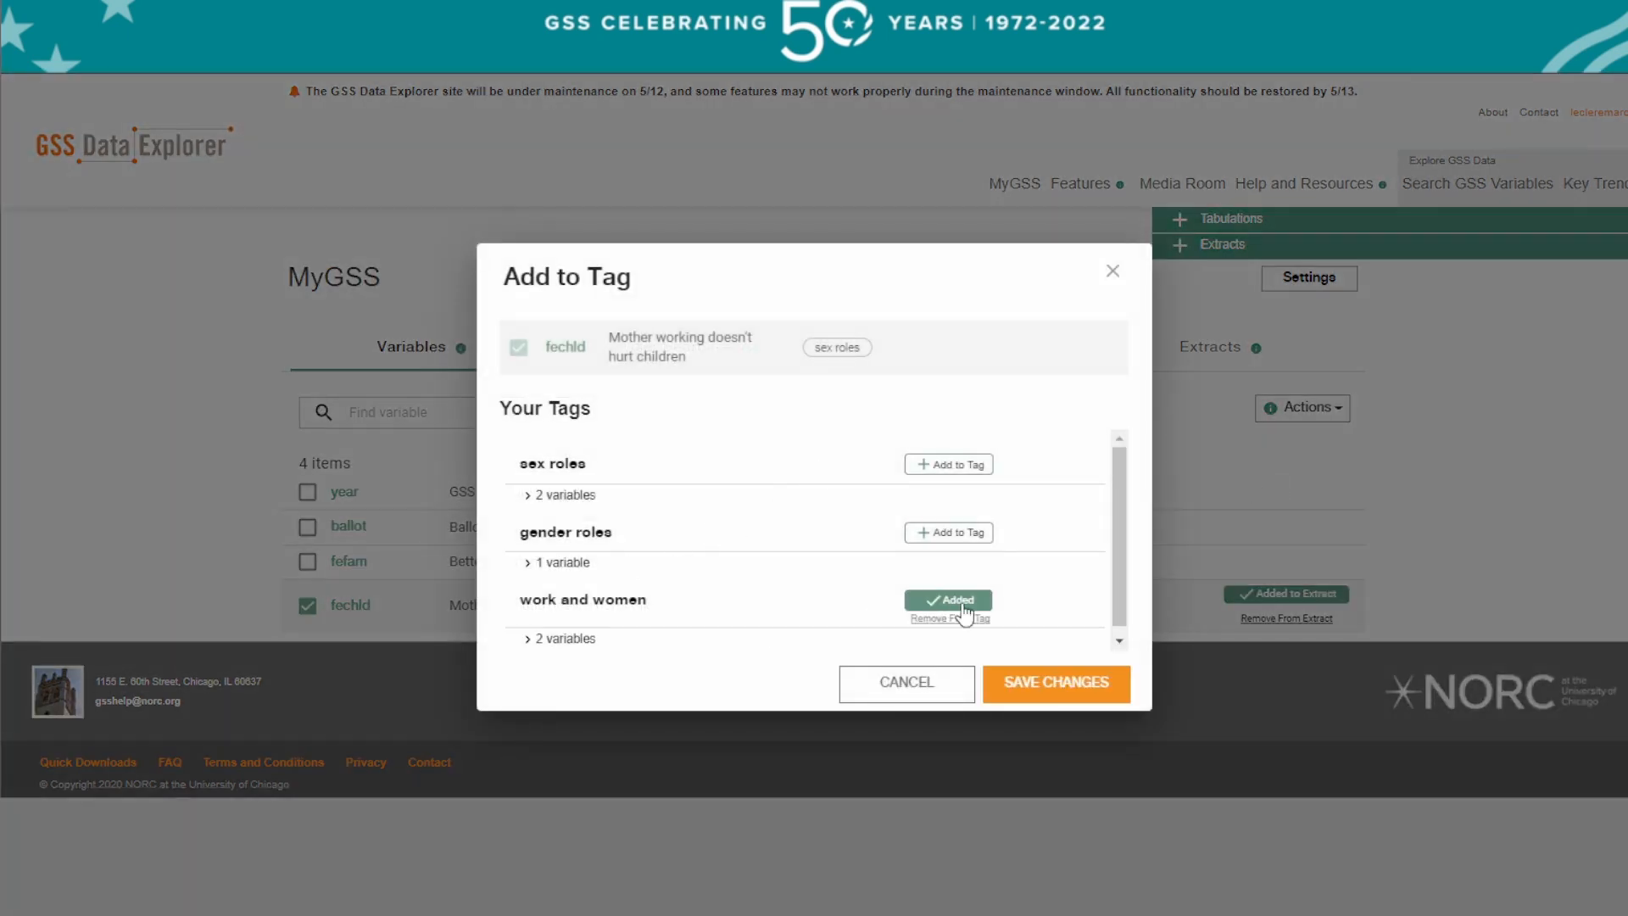
click(1070, 682)
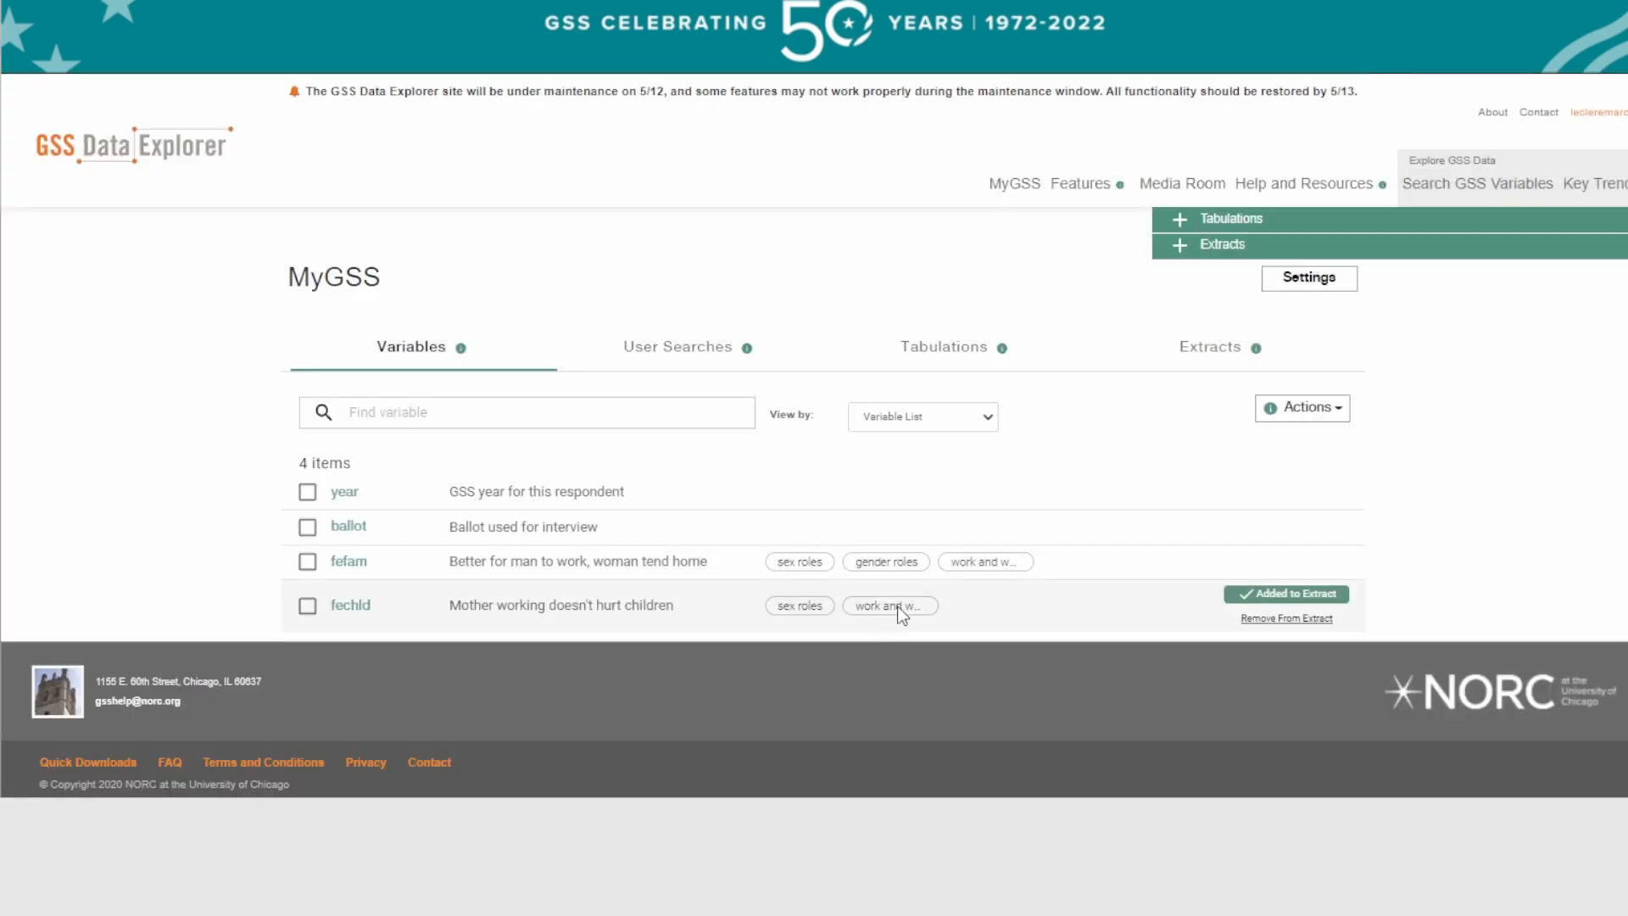
click(897, 605)
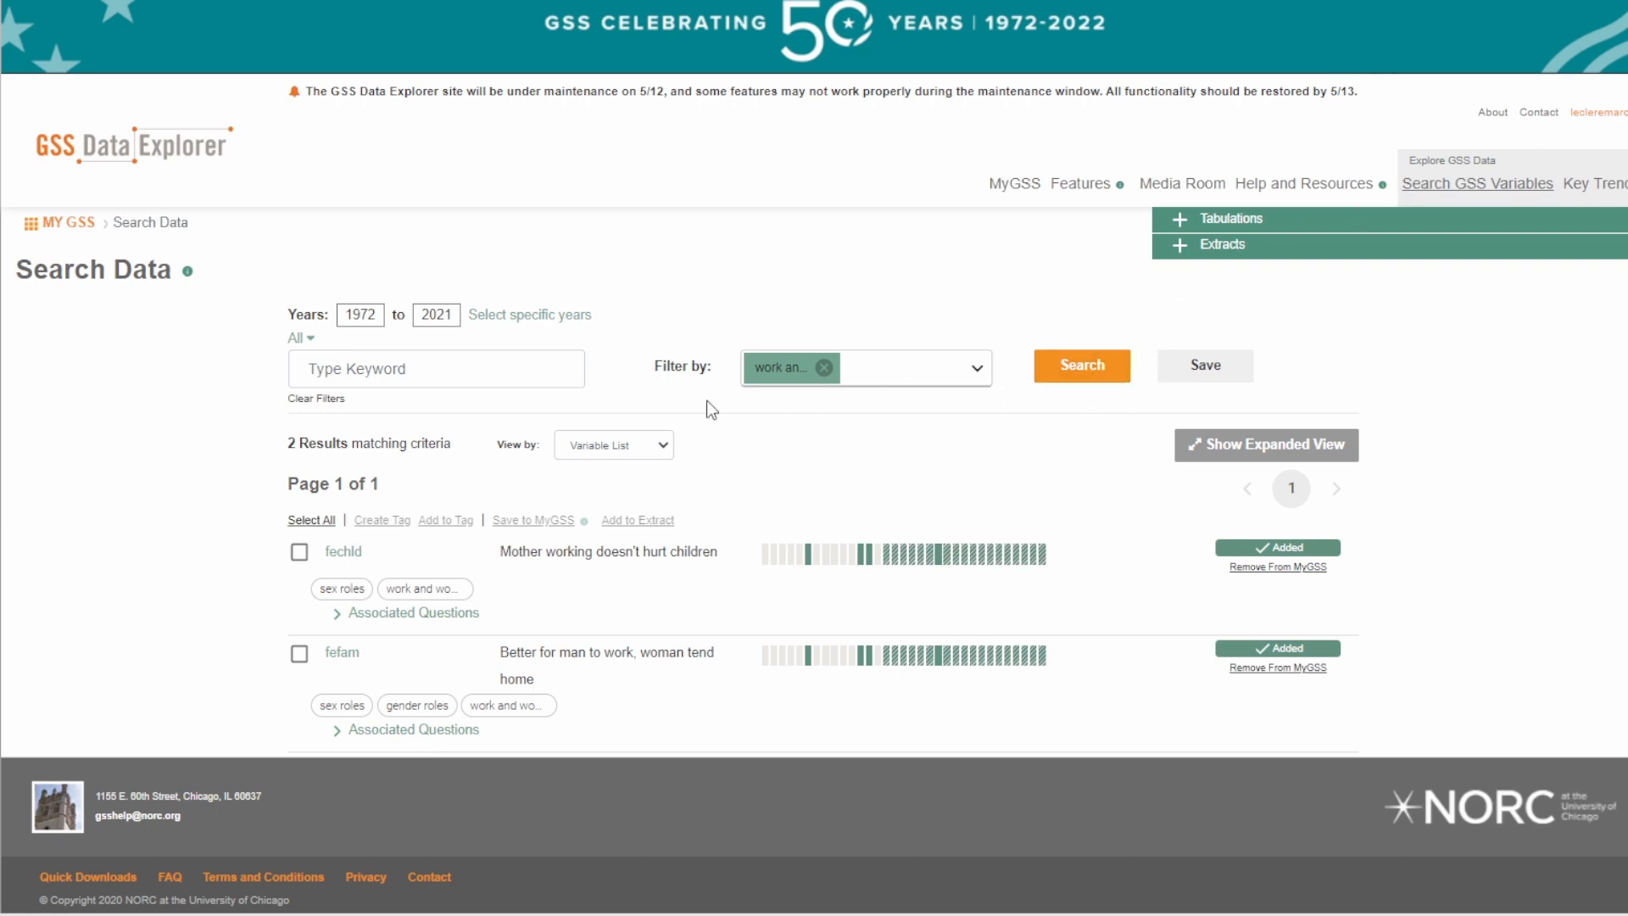
Clear the tag filter, look up the variable "sex" (Respondents sex) and save it to MyGSS.
click(315, 399)
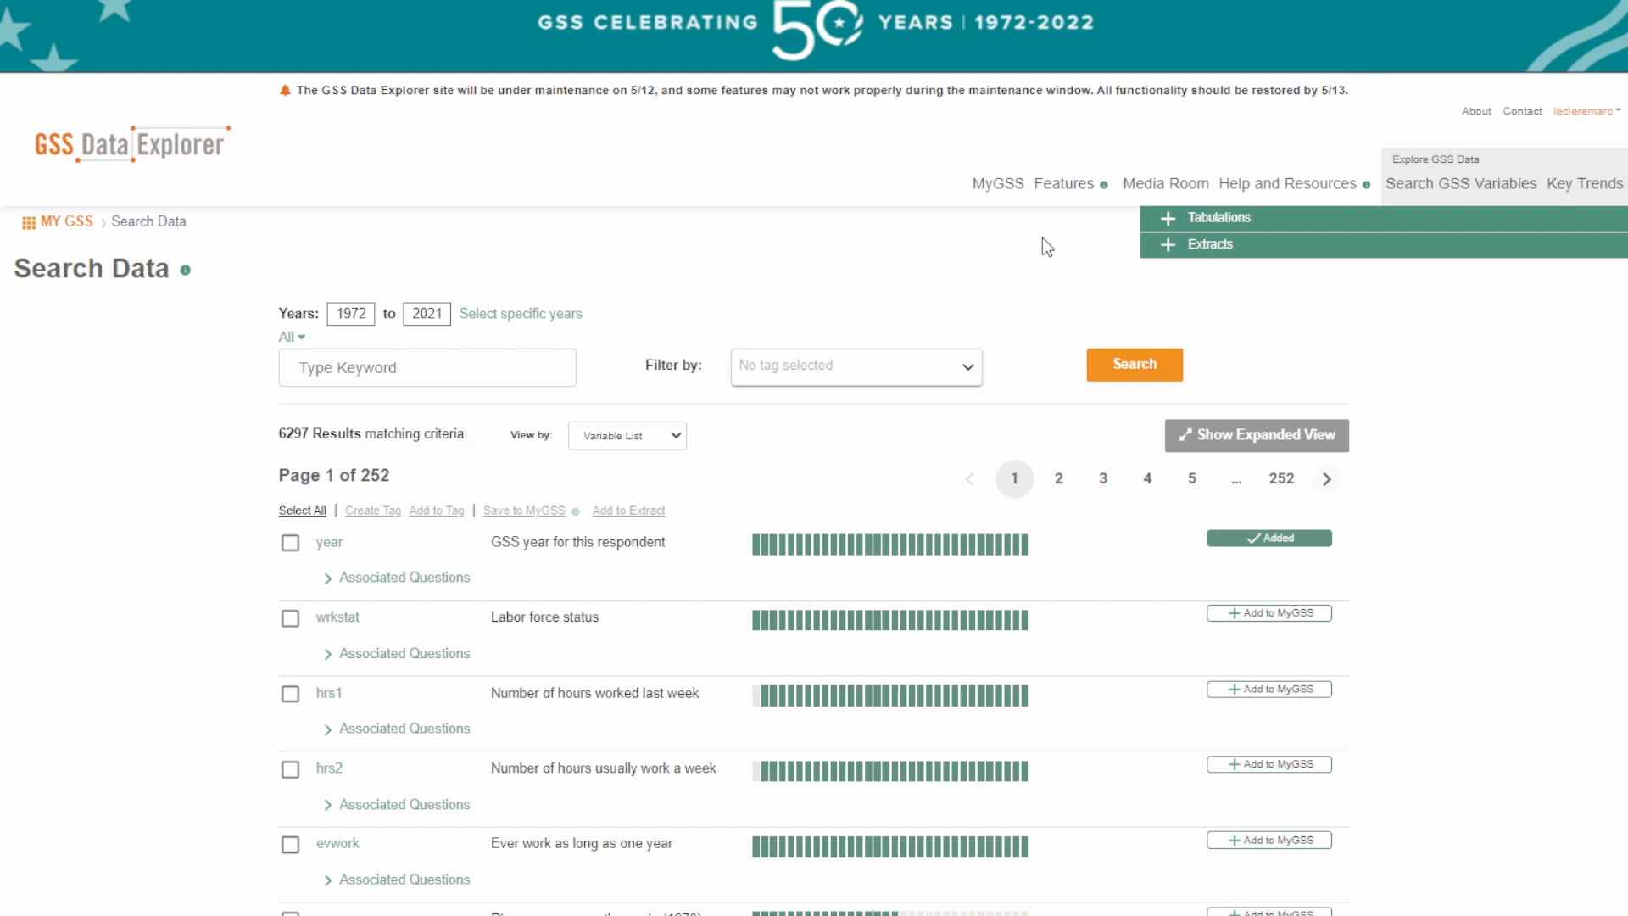
click(463, 364)
text(sex)
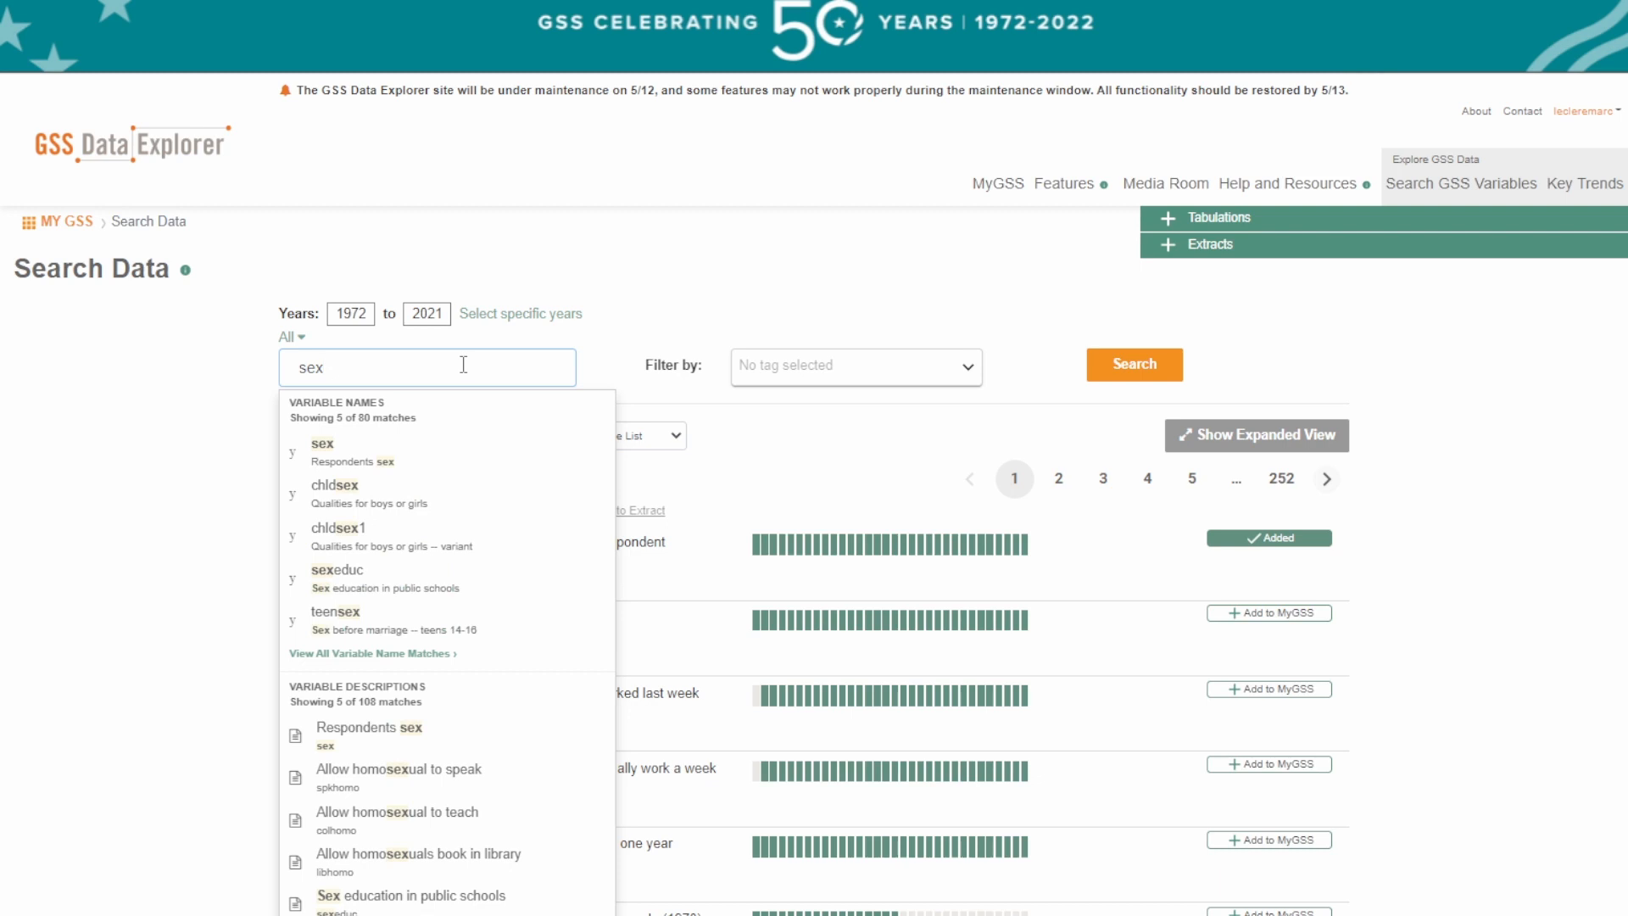
click(364, 457)
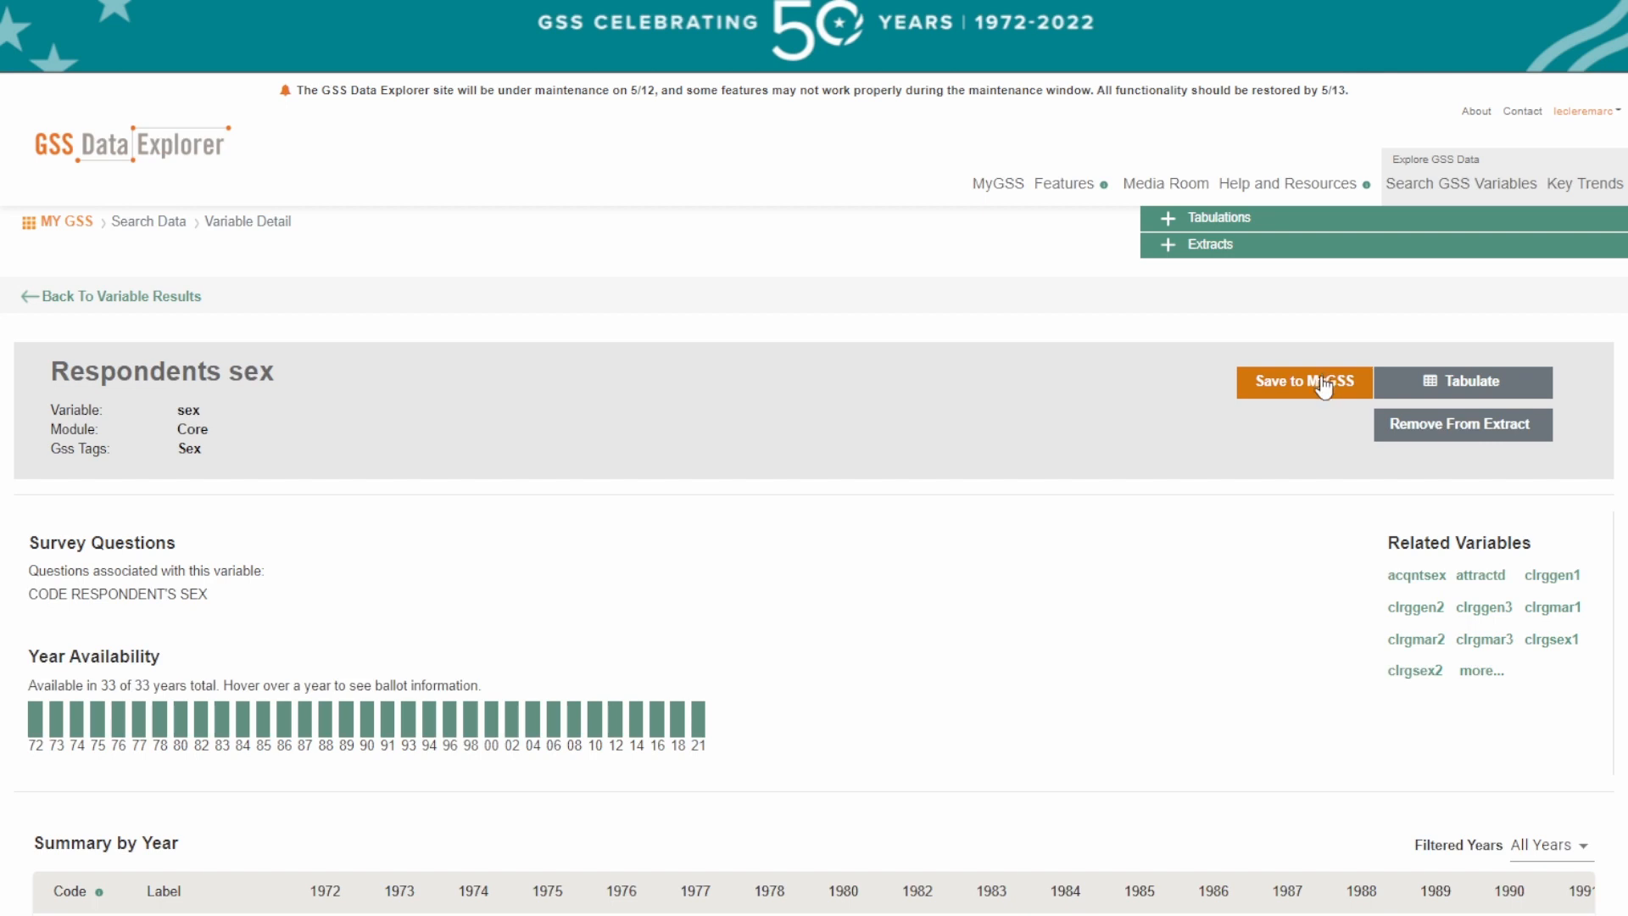
click(1323, 383)
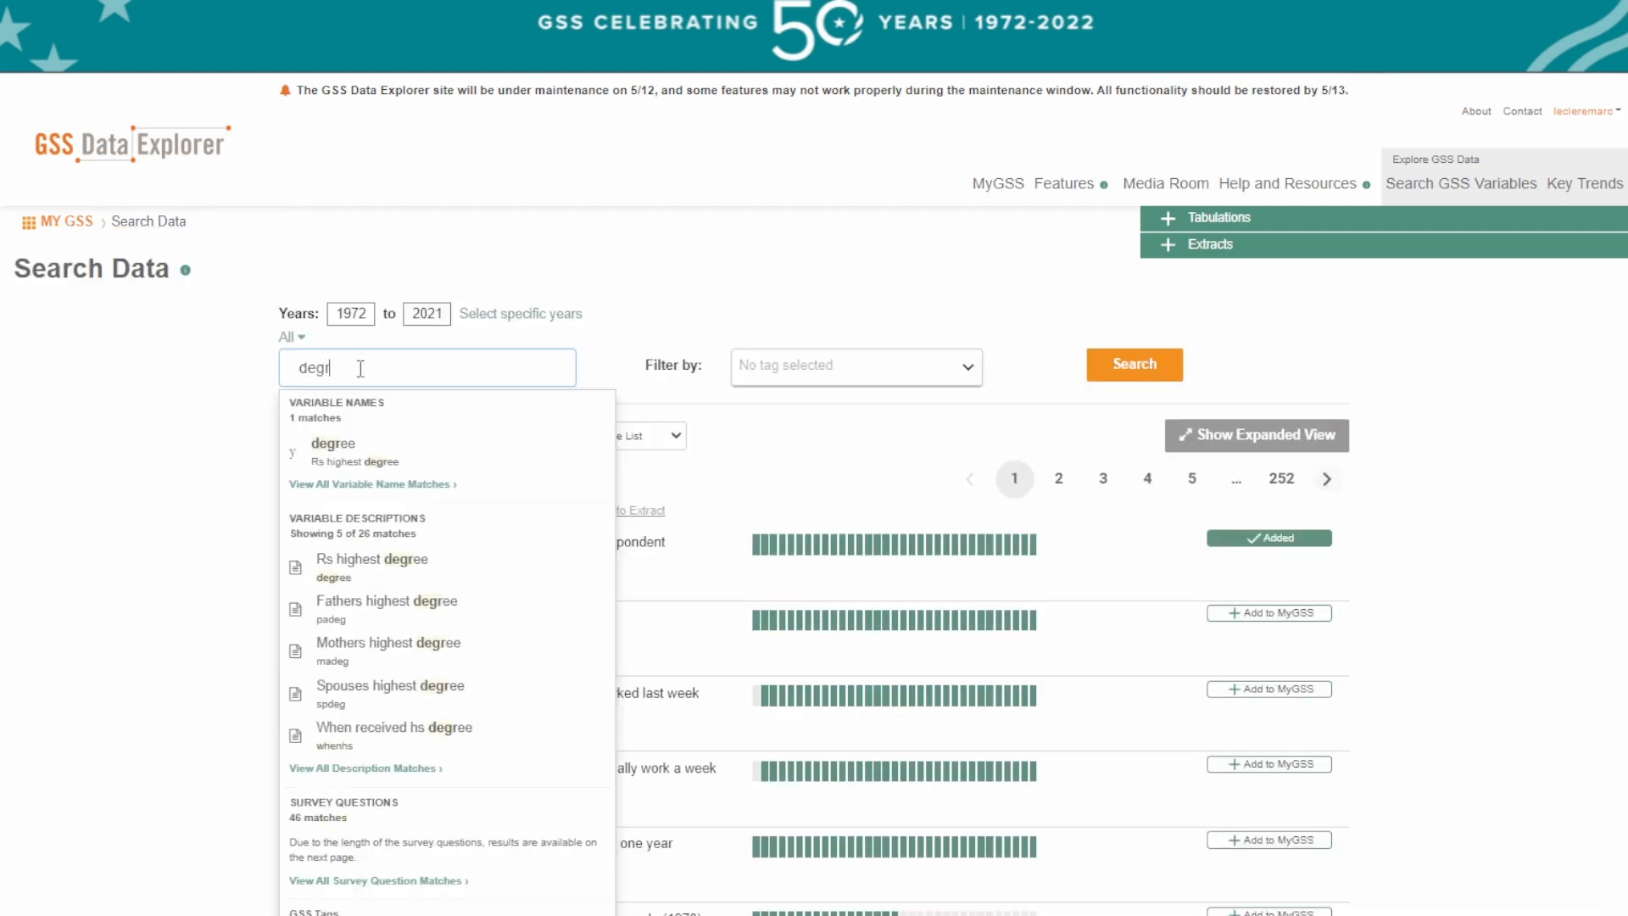
Look up the degree and partyid variables and open their detail pages.
text(ee)
click(349, 447)
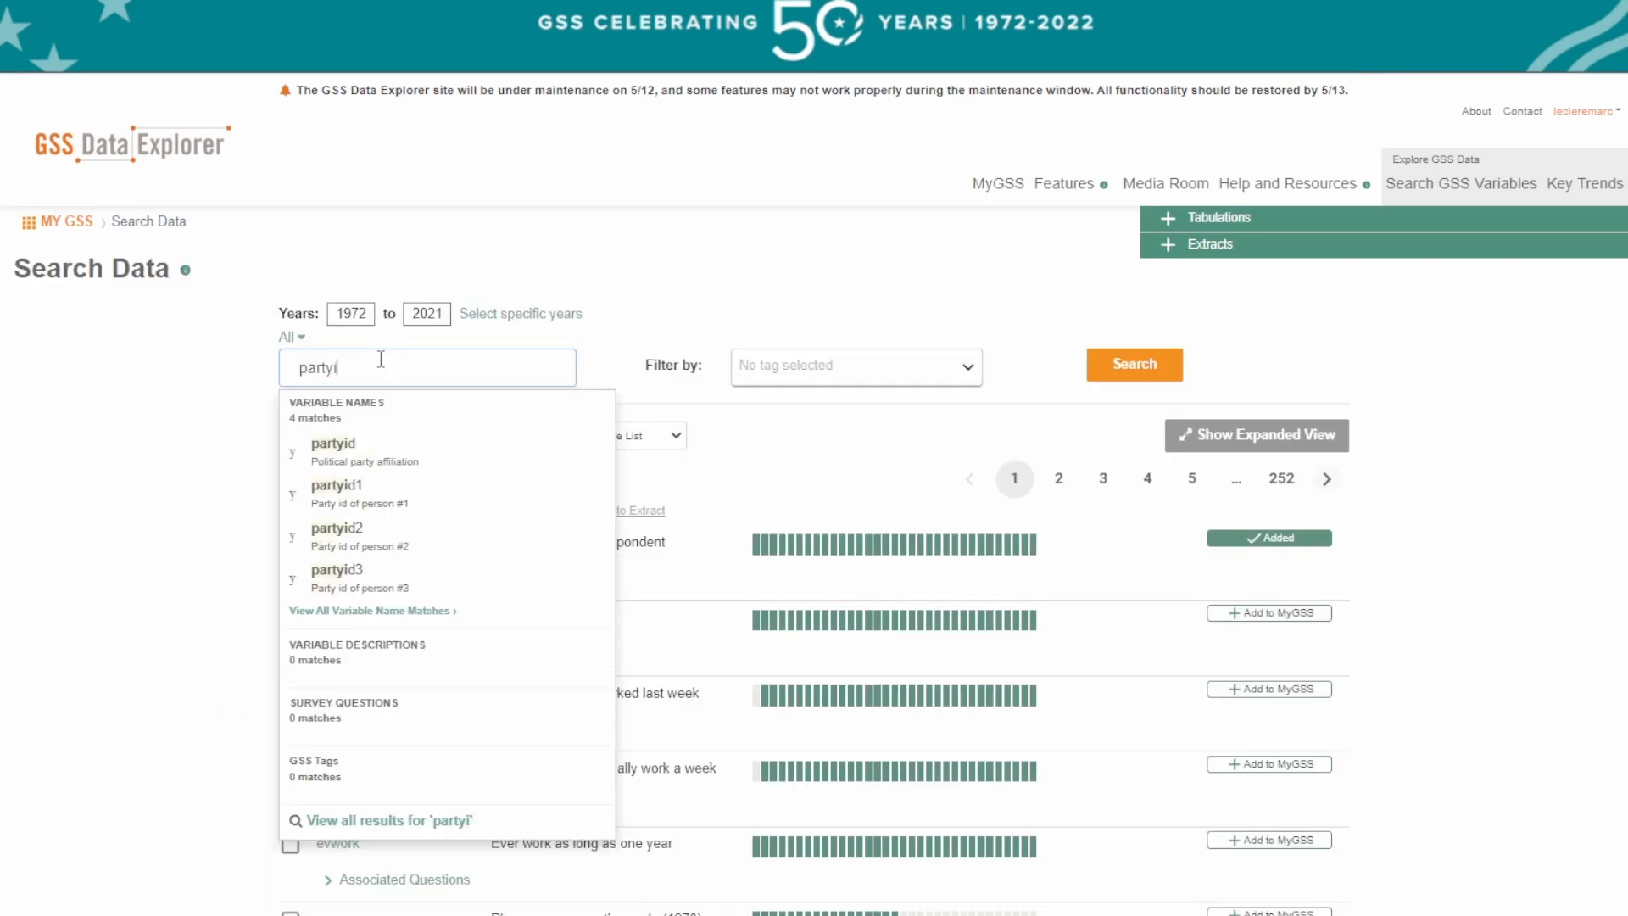
text(id)
click(358, 455)
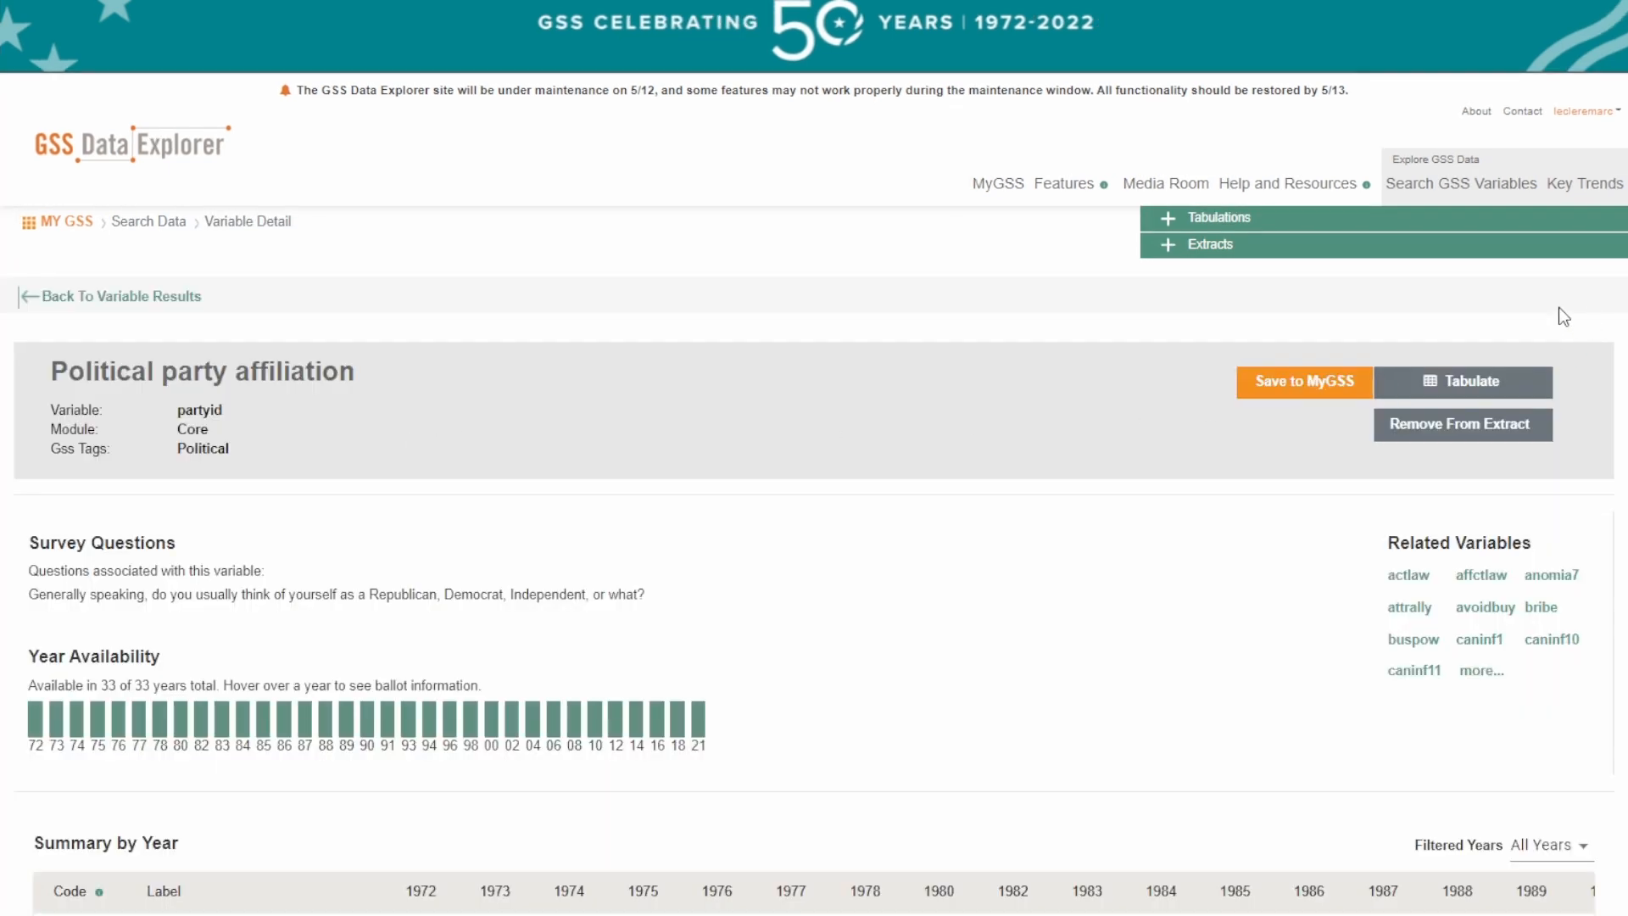
Start a new tabulation of the Cross Tabulation type and proceed to building it.
click(1168, 219)
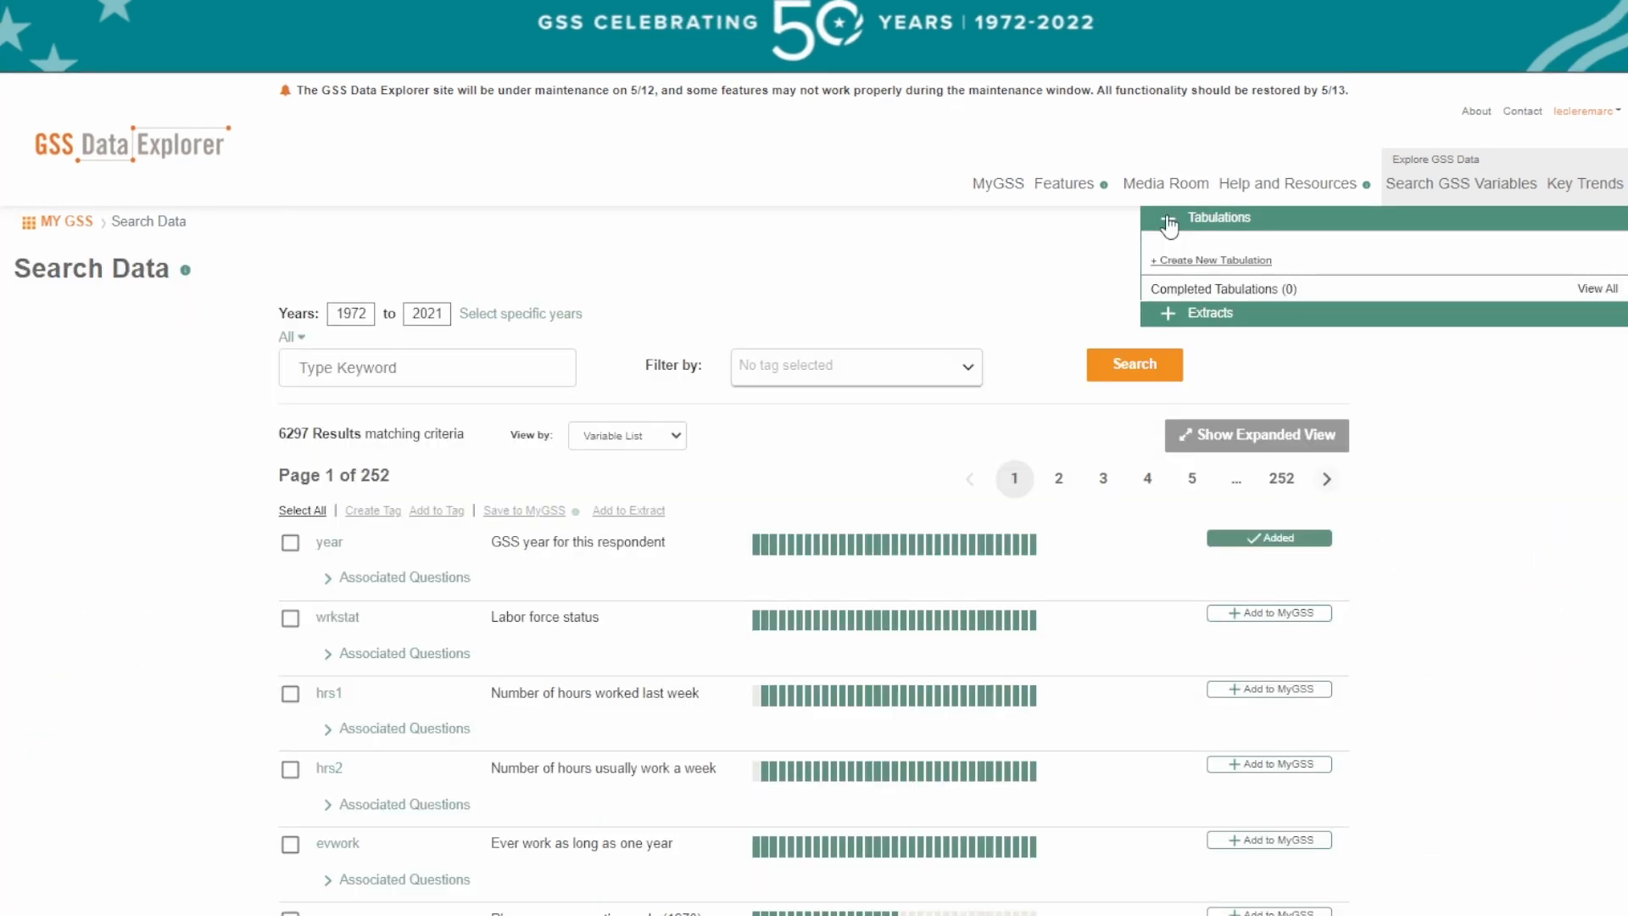
click(1254, 263)
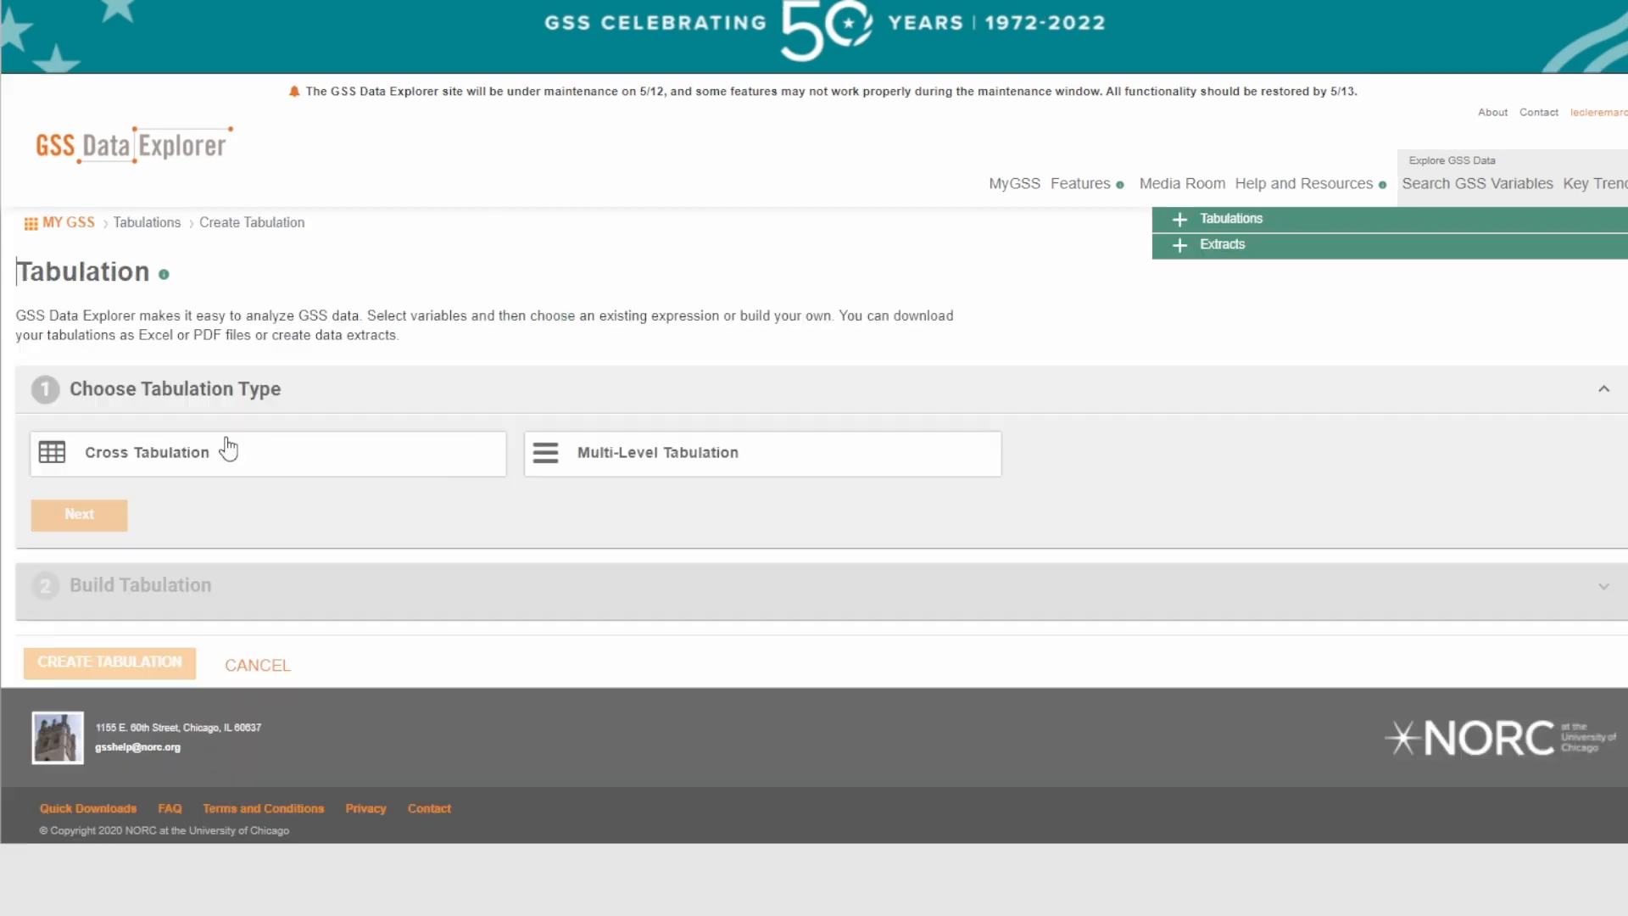
click(220, 455)
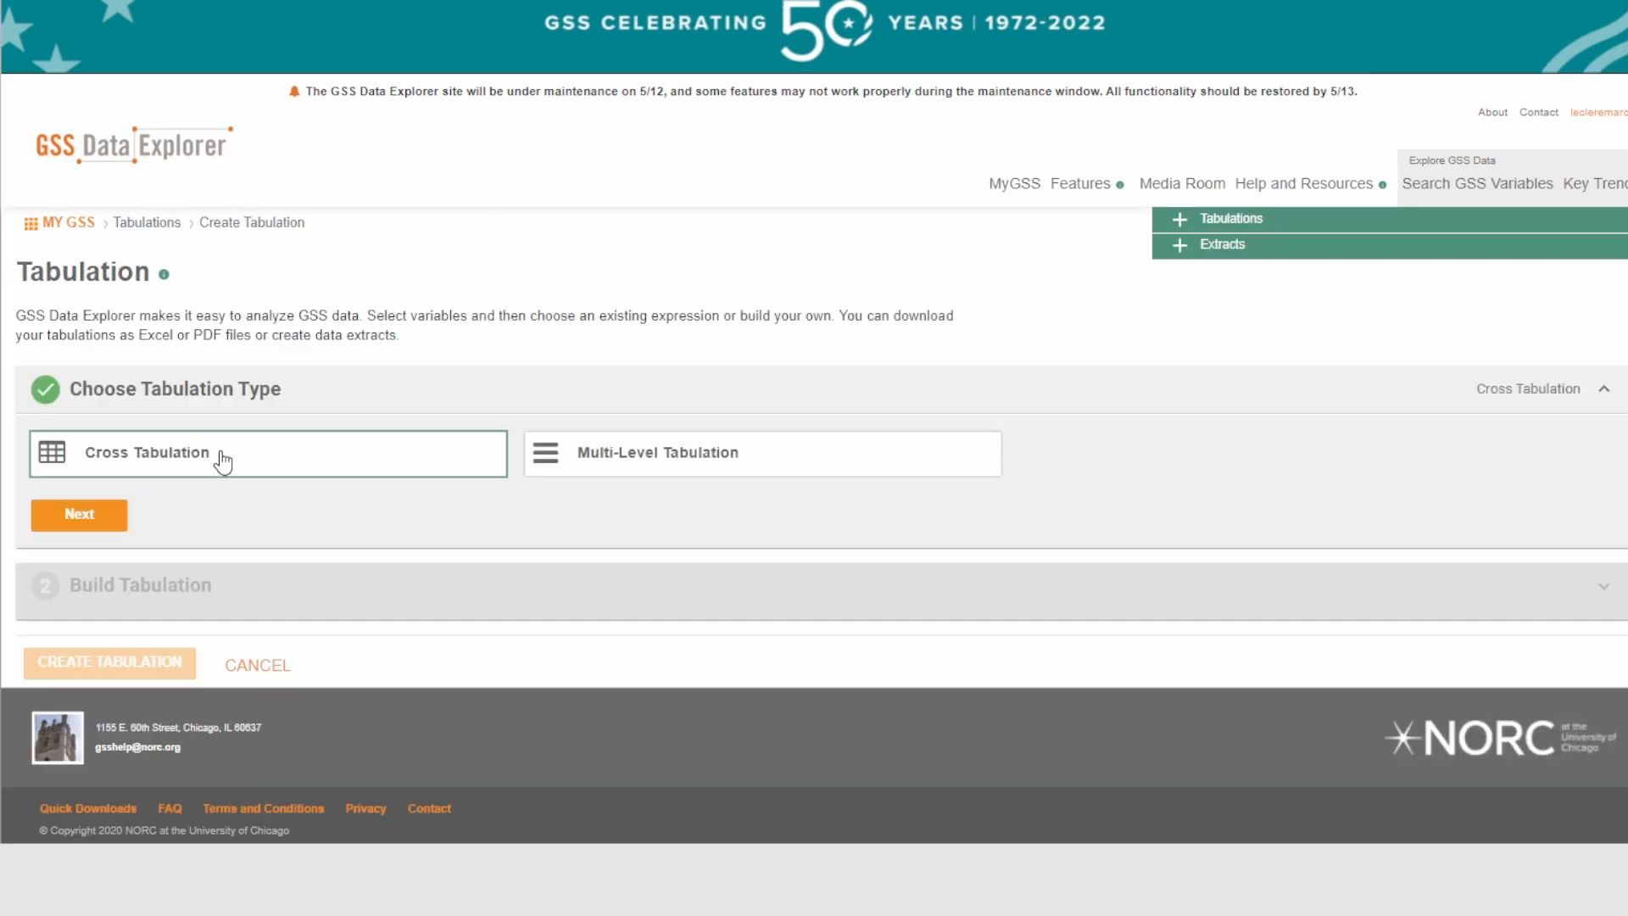
click(78, 515)
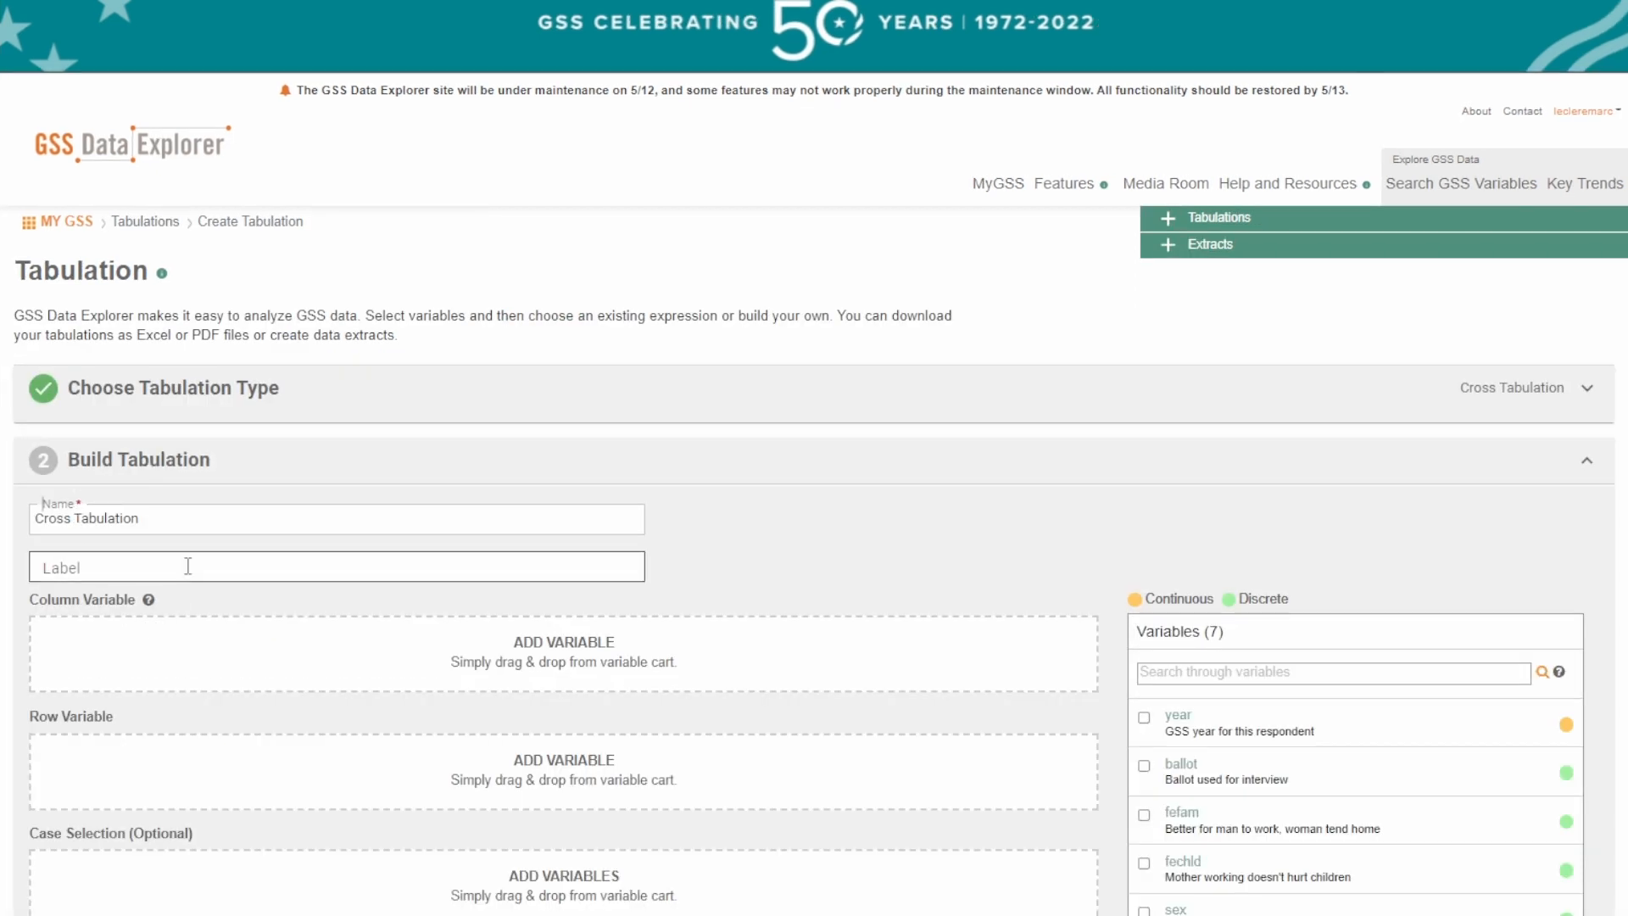
Label the tabulation "should women work", set year as column and fefam as row variable, exclude missing values, and create it.
click(242, 564)
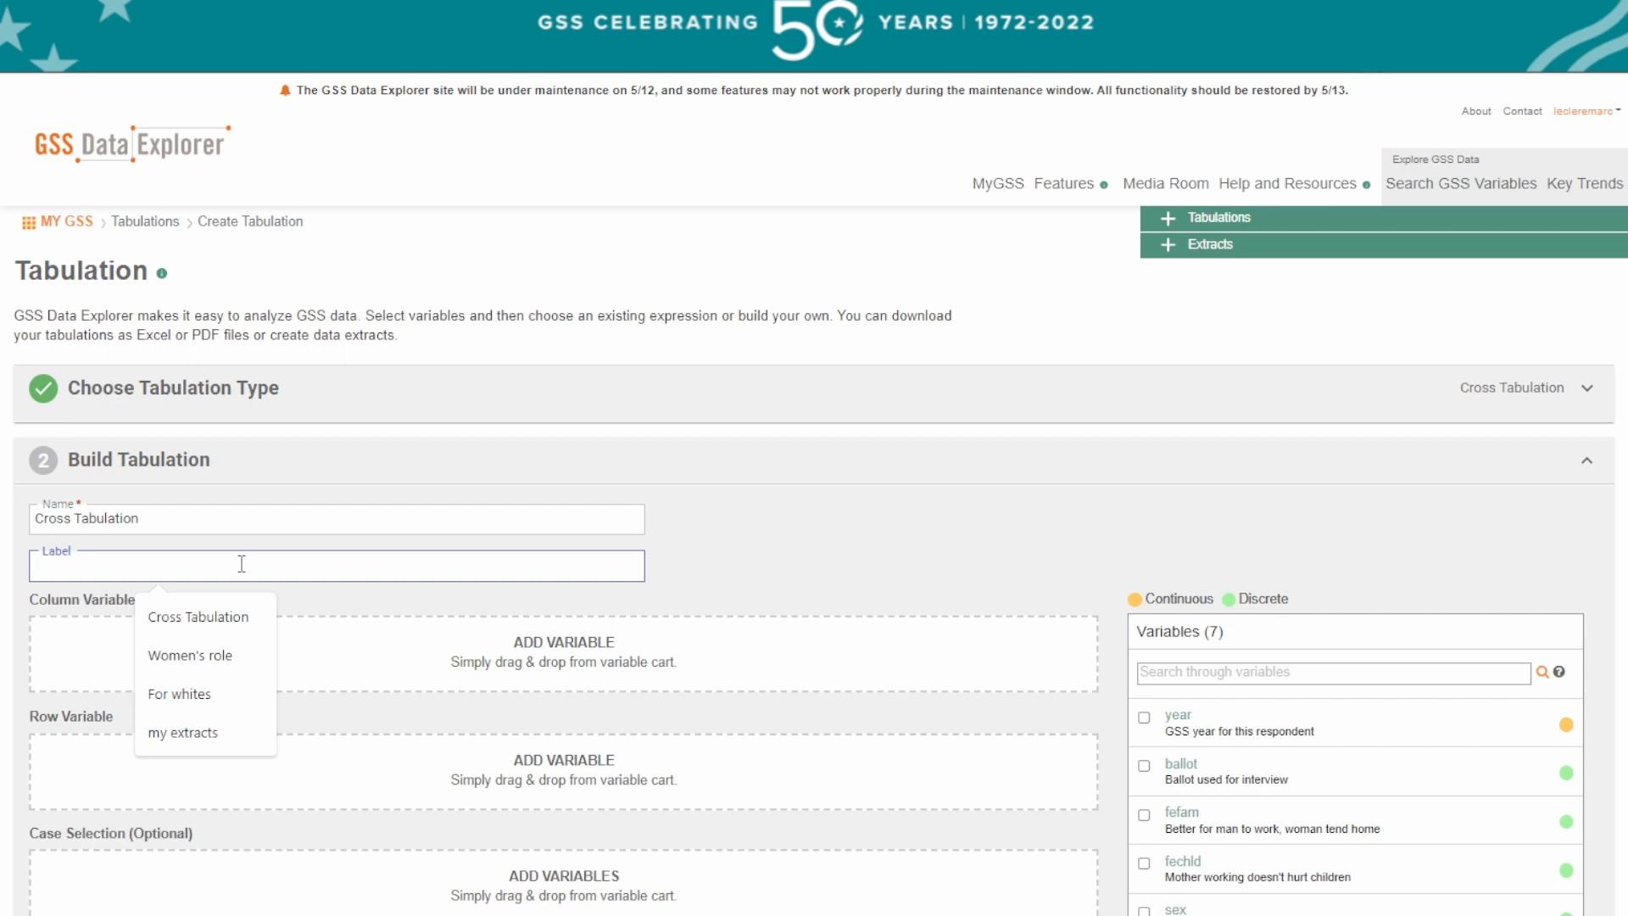
text(should women work)
drag(1178, 721, 69, 650)
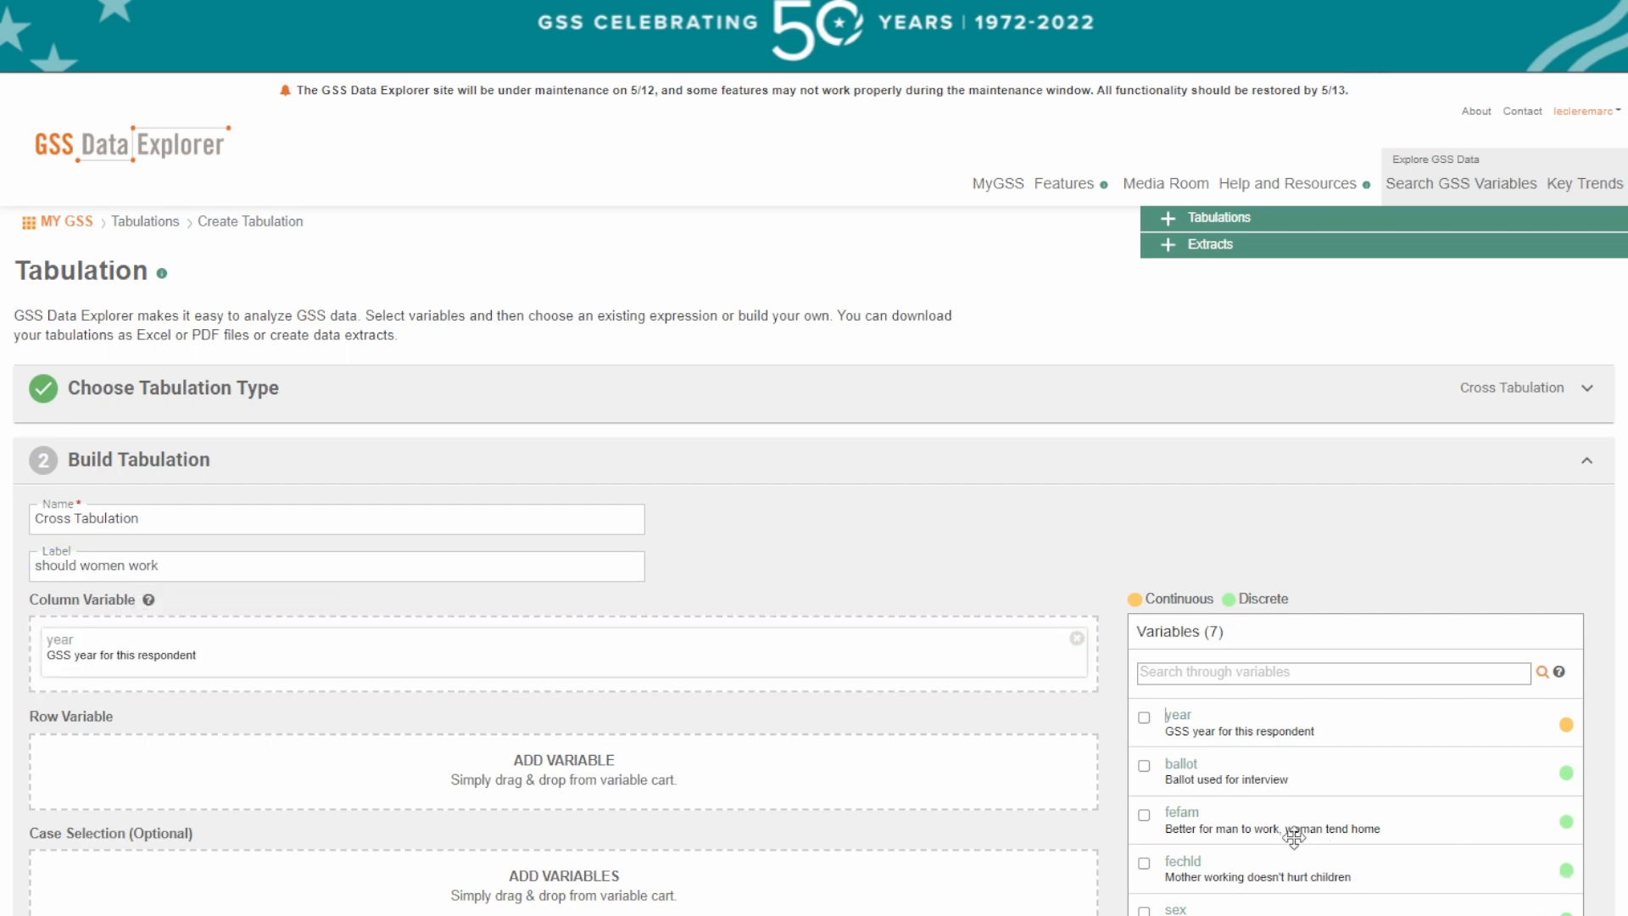
drag(1287, 828, 188, 776)
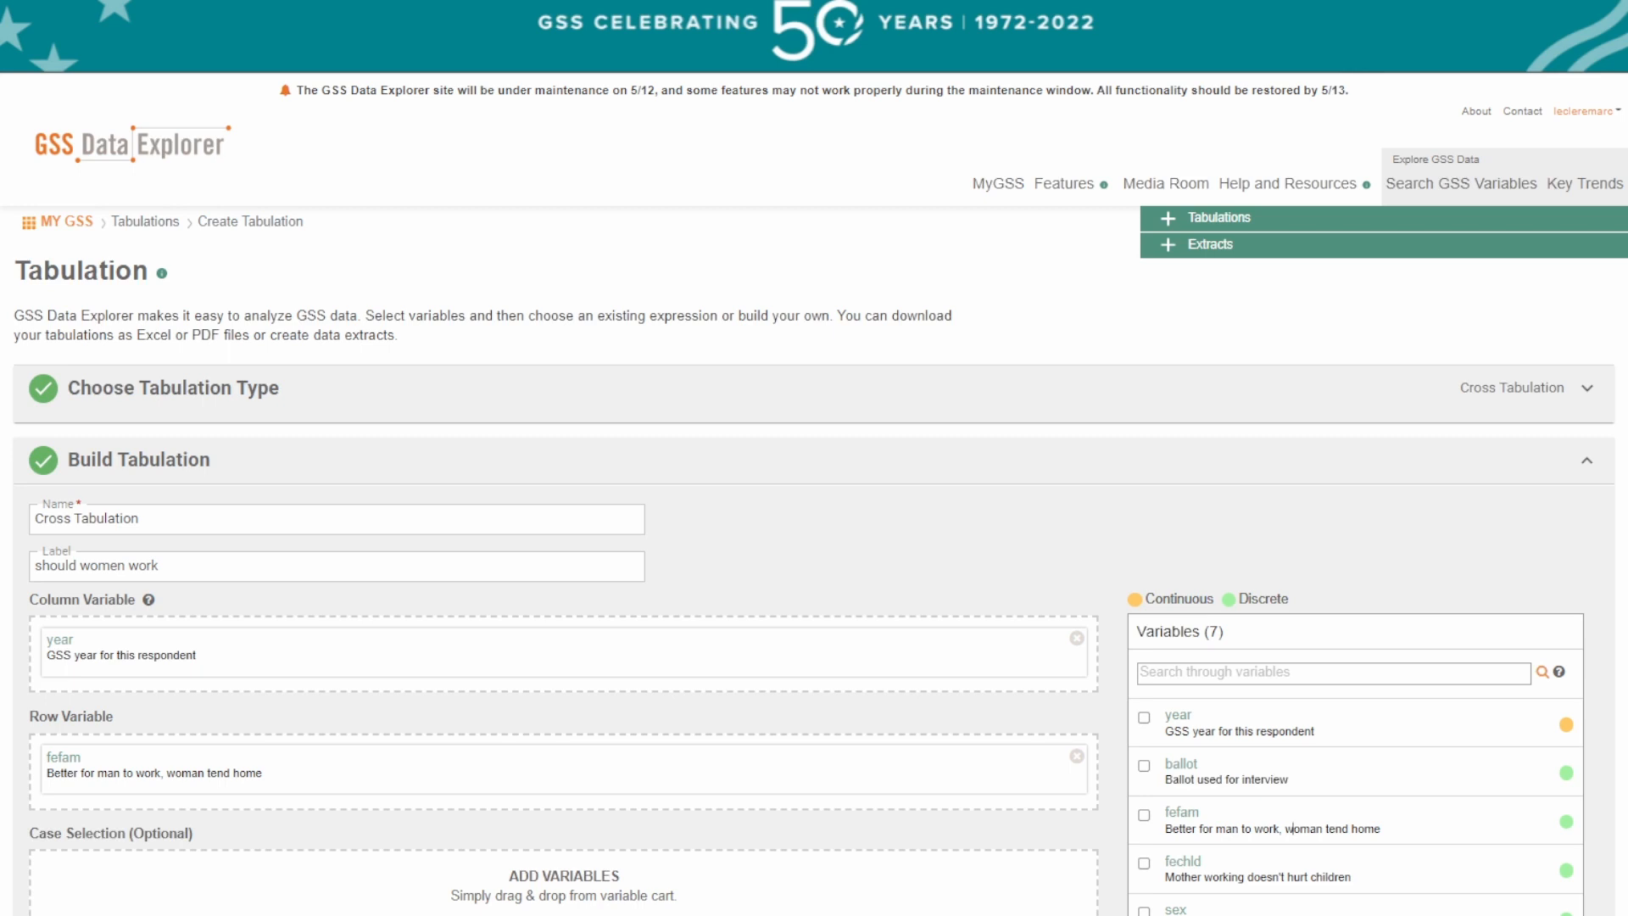
scroll(813, 498, down, 4)
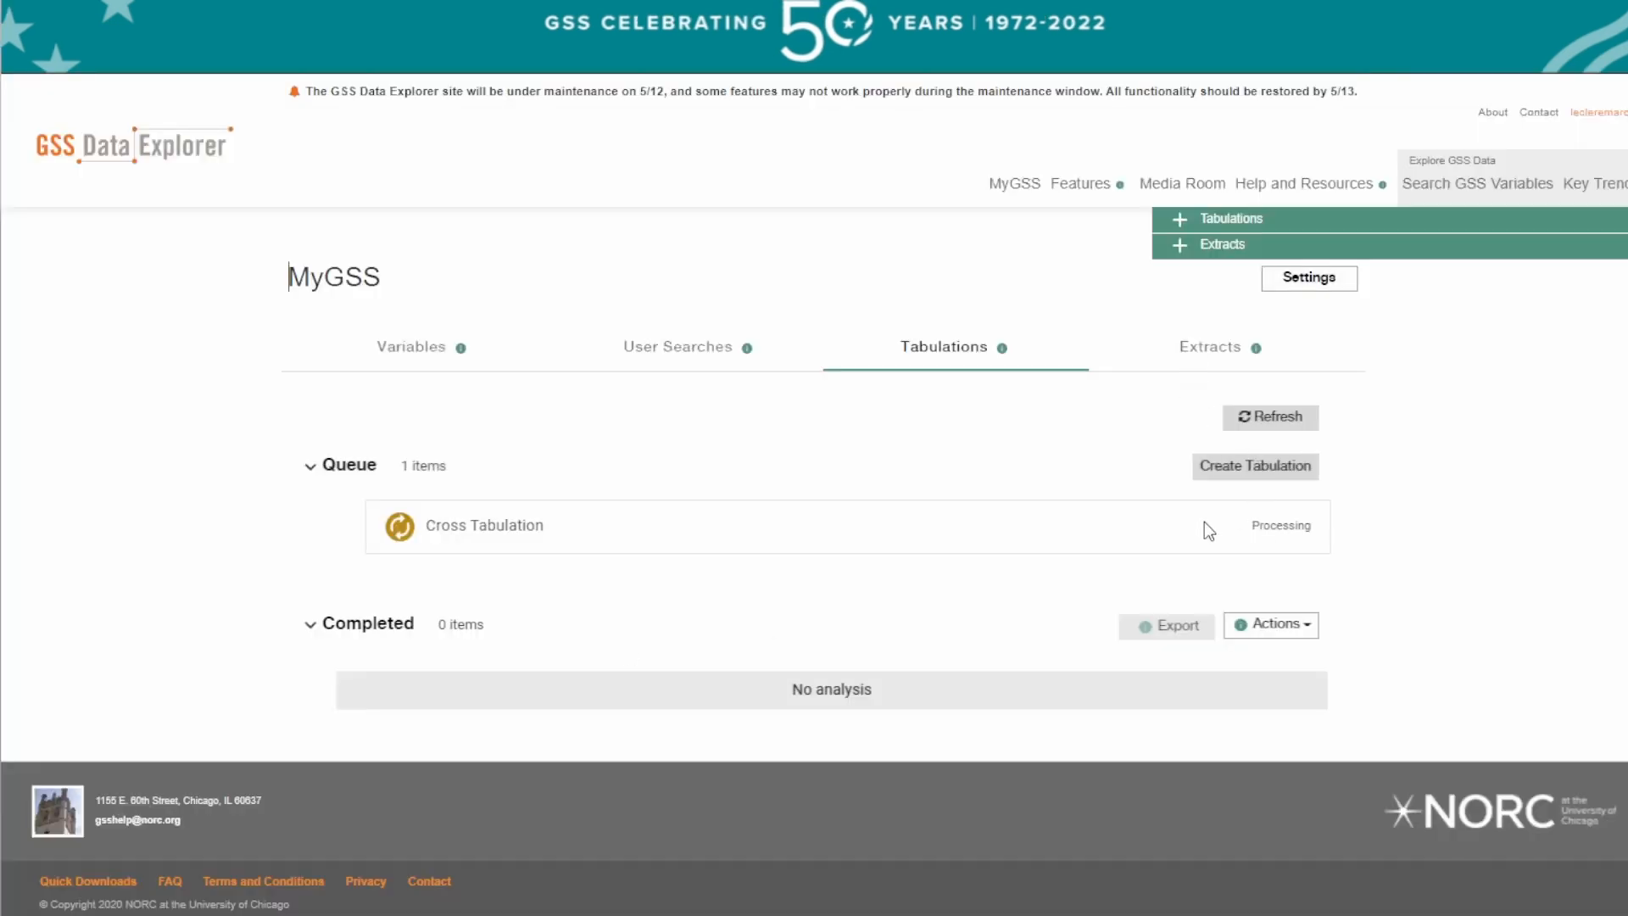
Refresh the tabulation queue, open the completed fefam by year cross tabulation, and open the choices for what its cells show.
click(1269, 421)
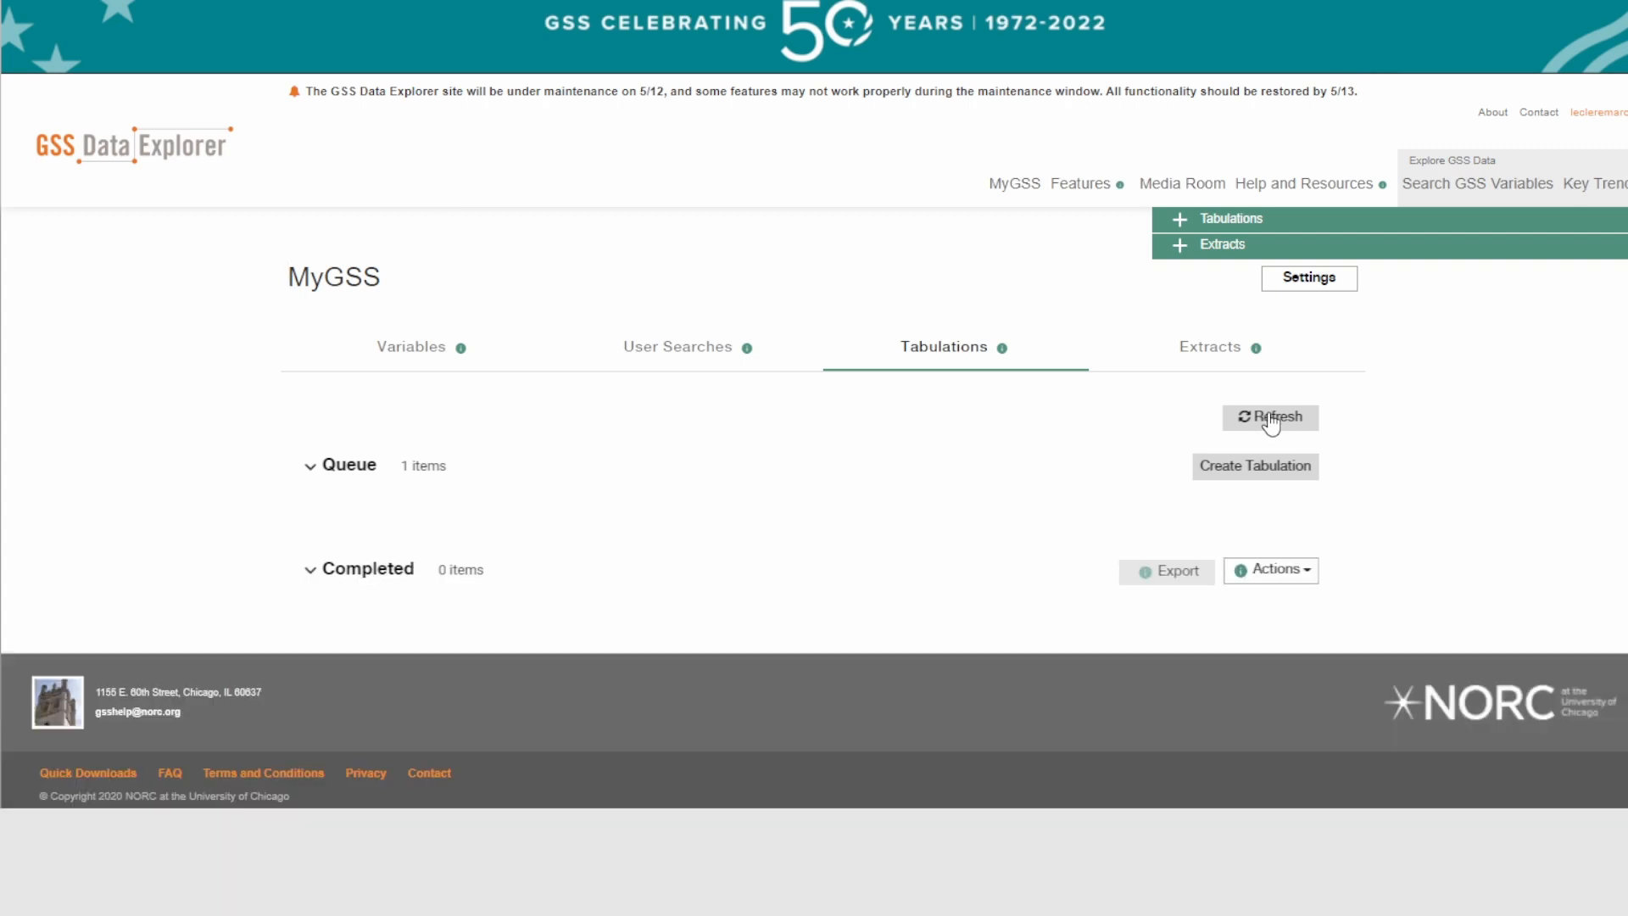
click(437, 675)
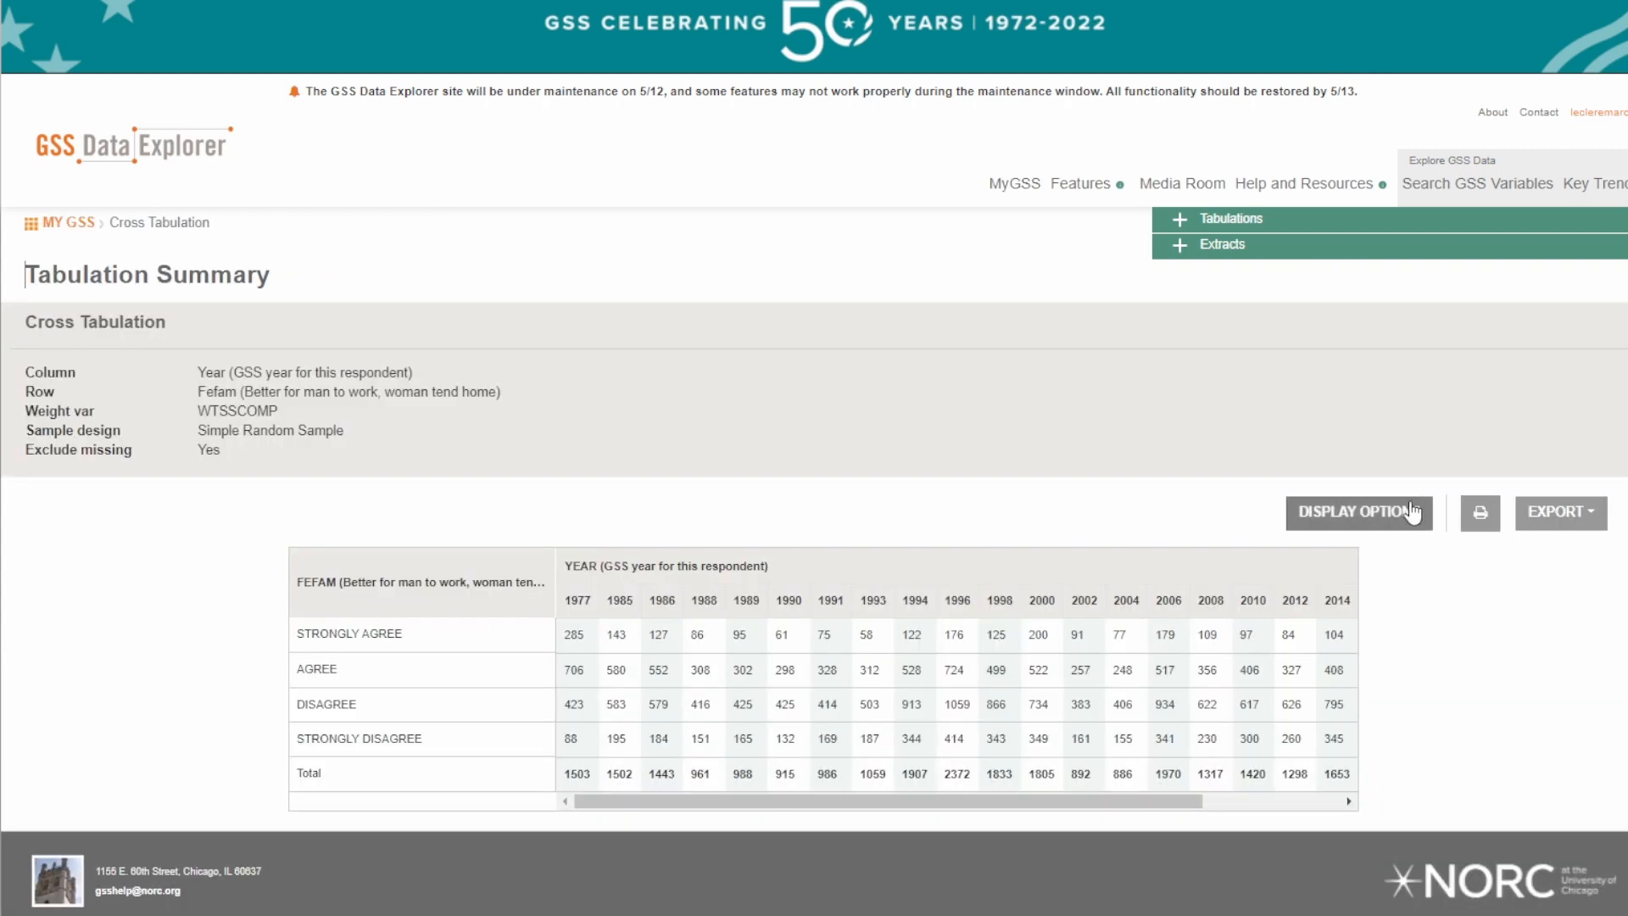
click(1411, 511)
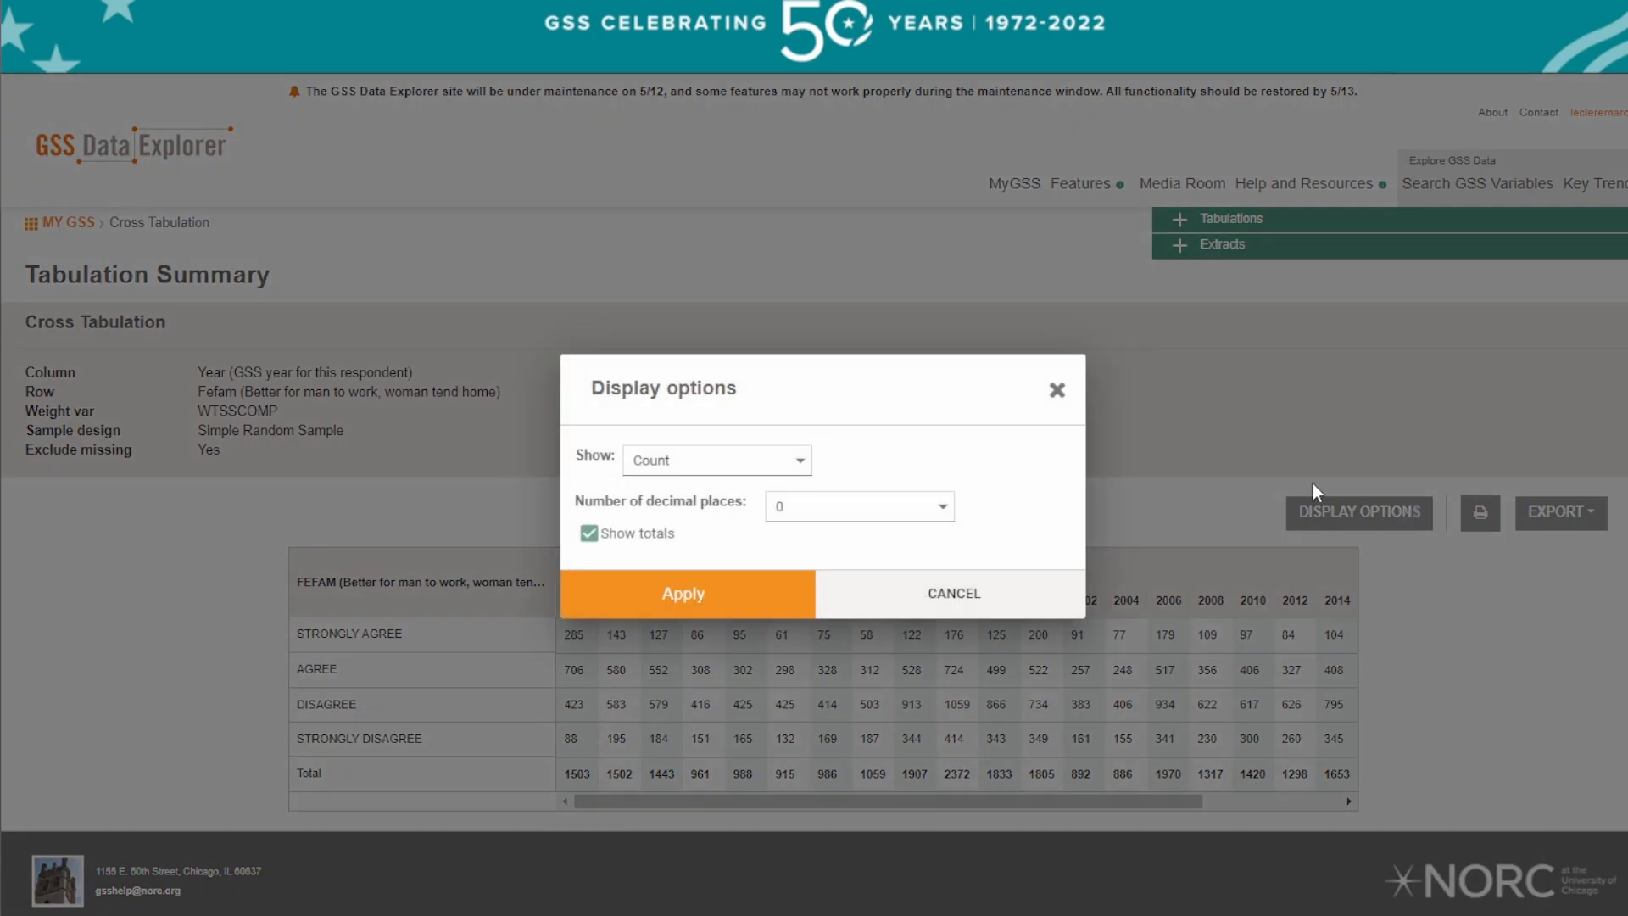
click(797, 464)
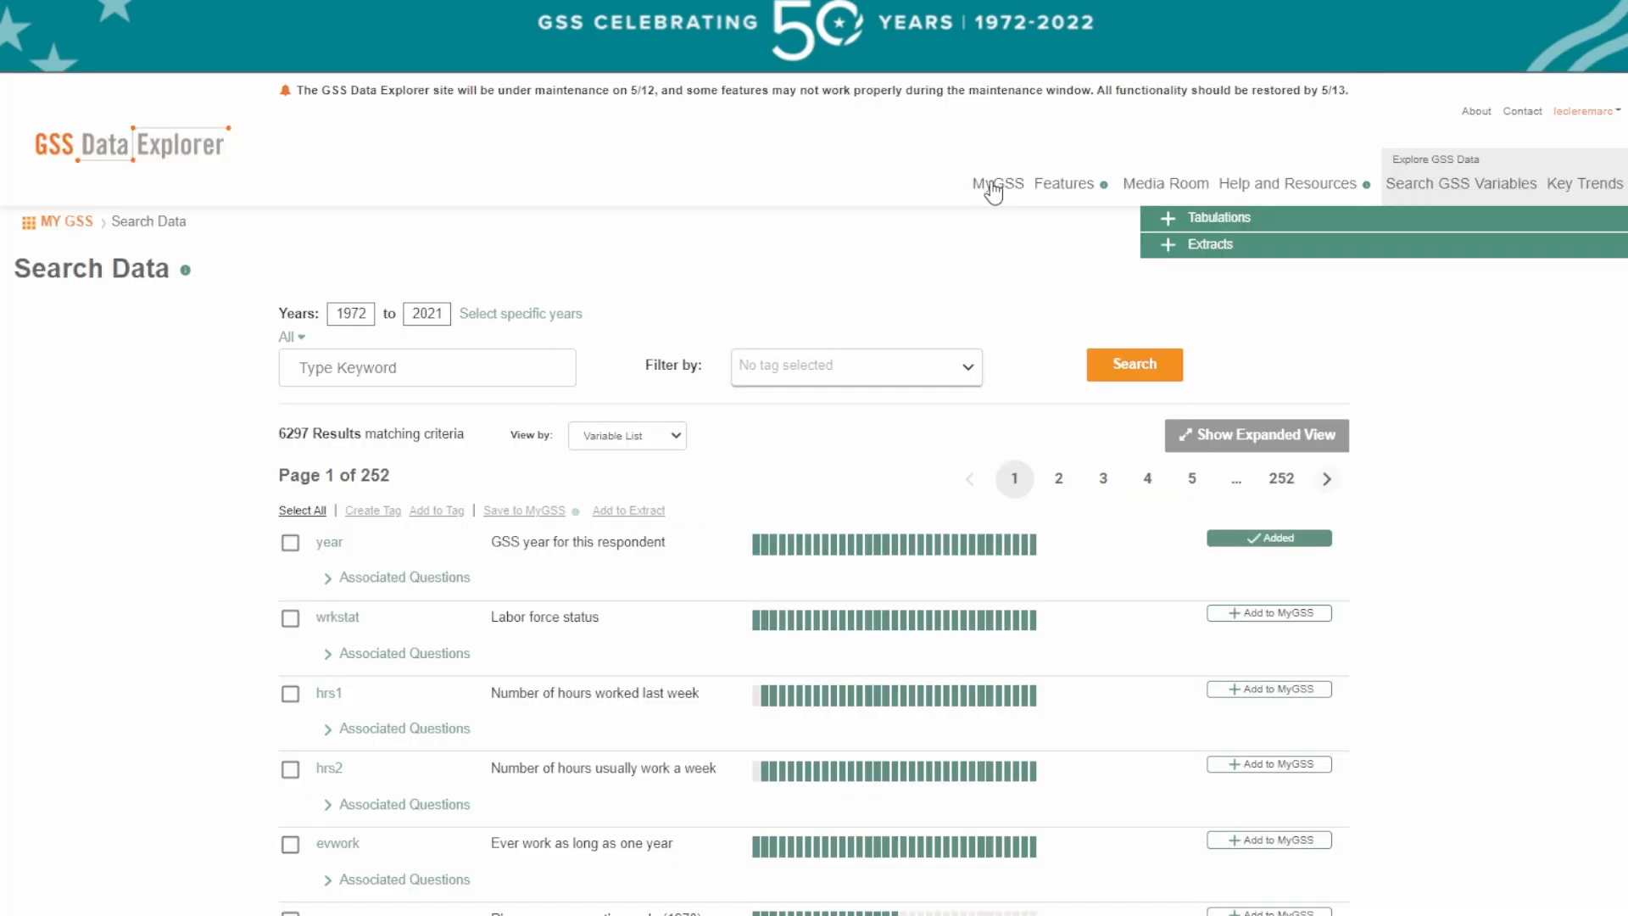
Set up a cross tabulation labelled "women's education" from MyGSS, with degree as the row variable and sex as the case selection.
click(992, 185)
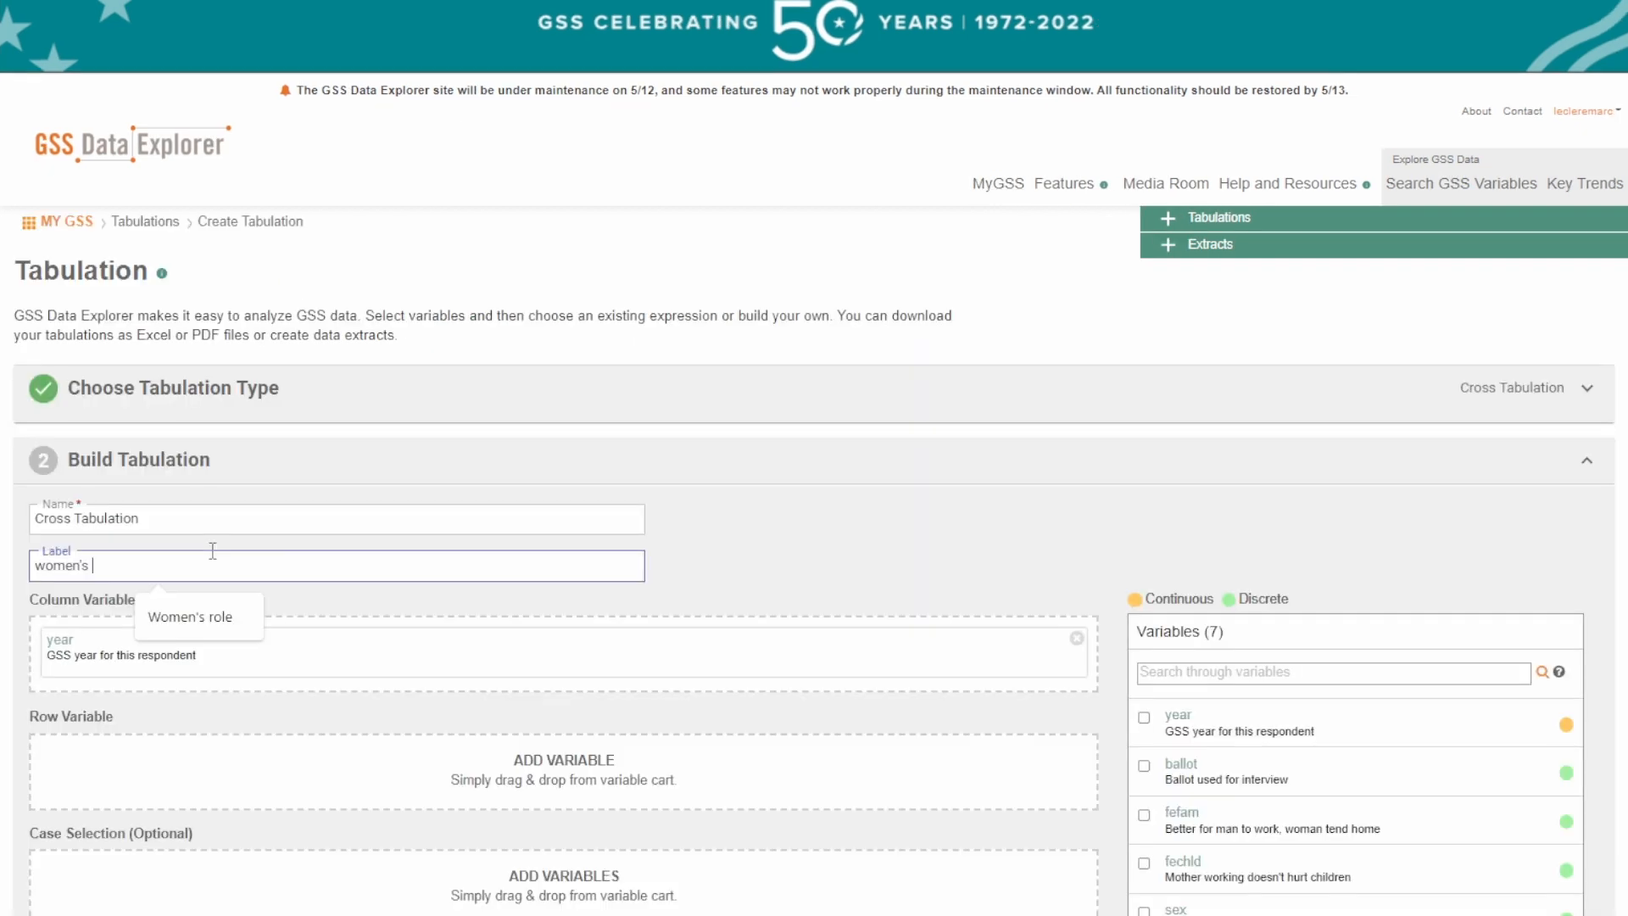
text(ducation)
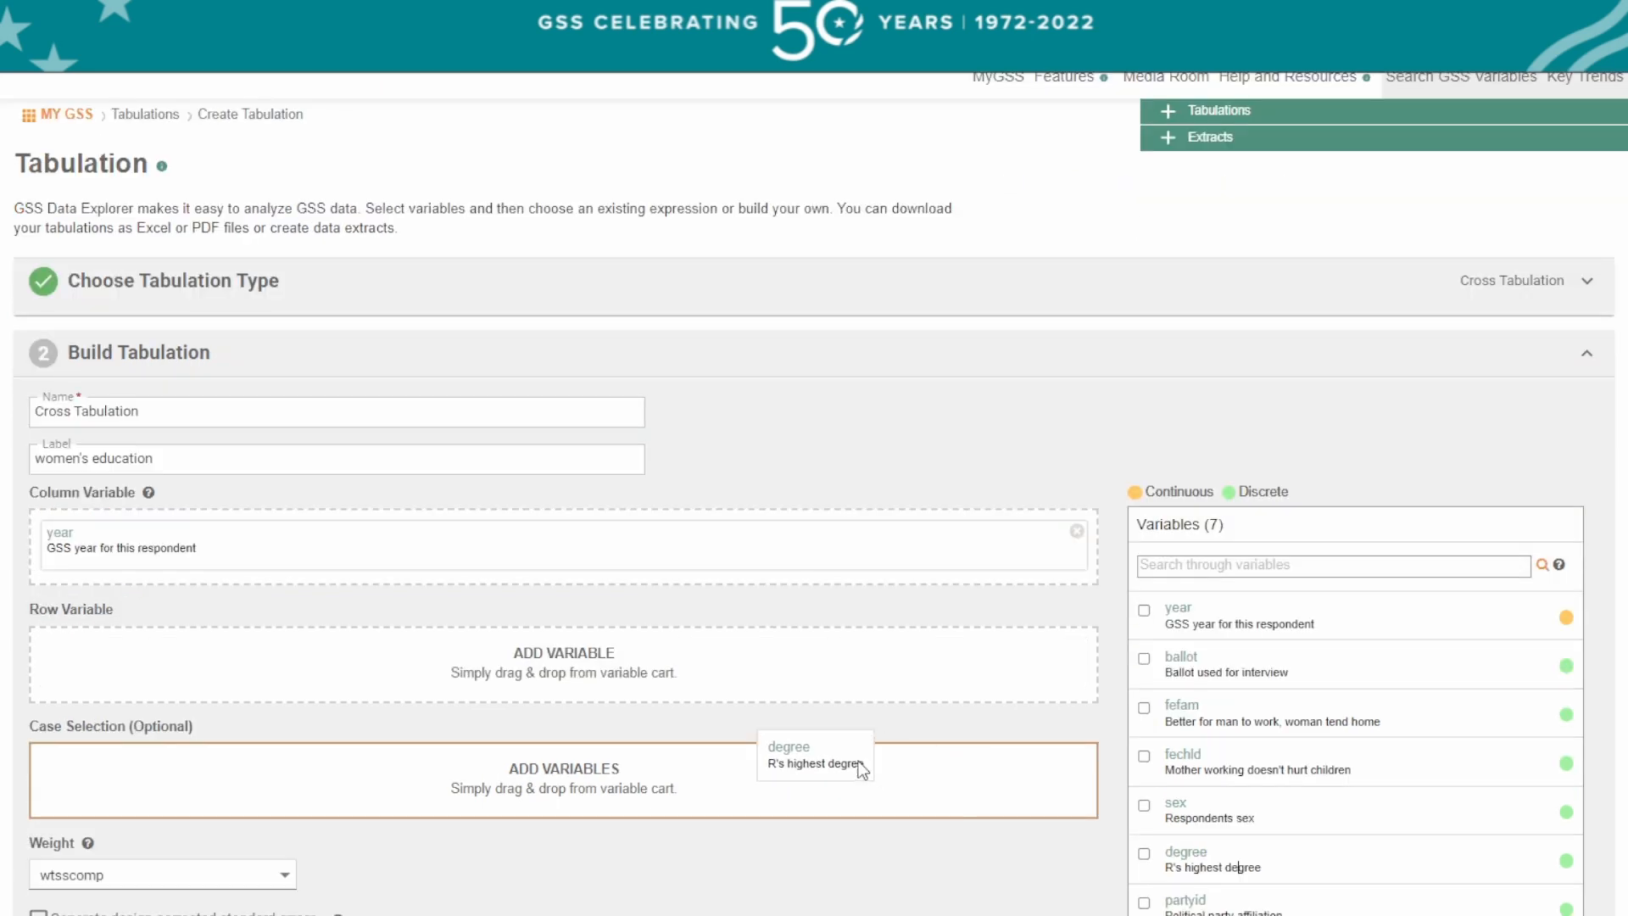
drag(862, 769, 208, 642)
drag(1213, 816, 127, 776)
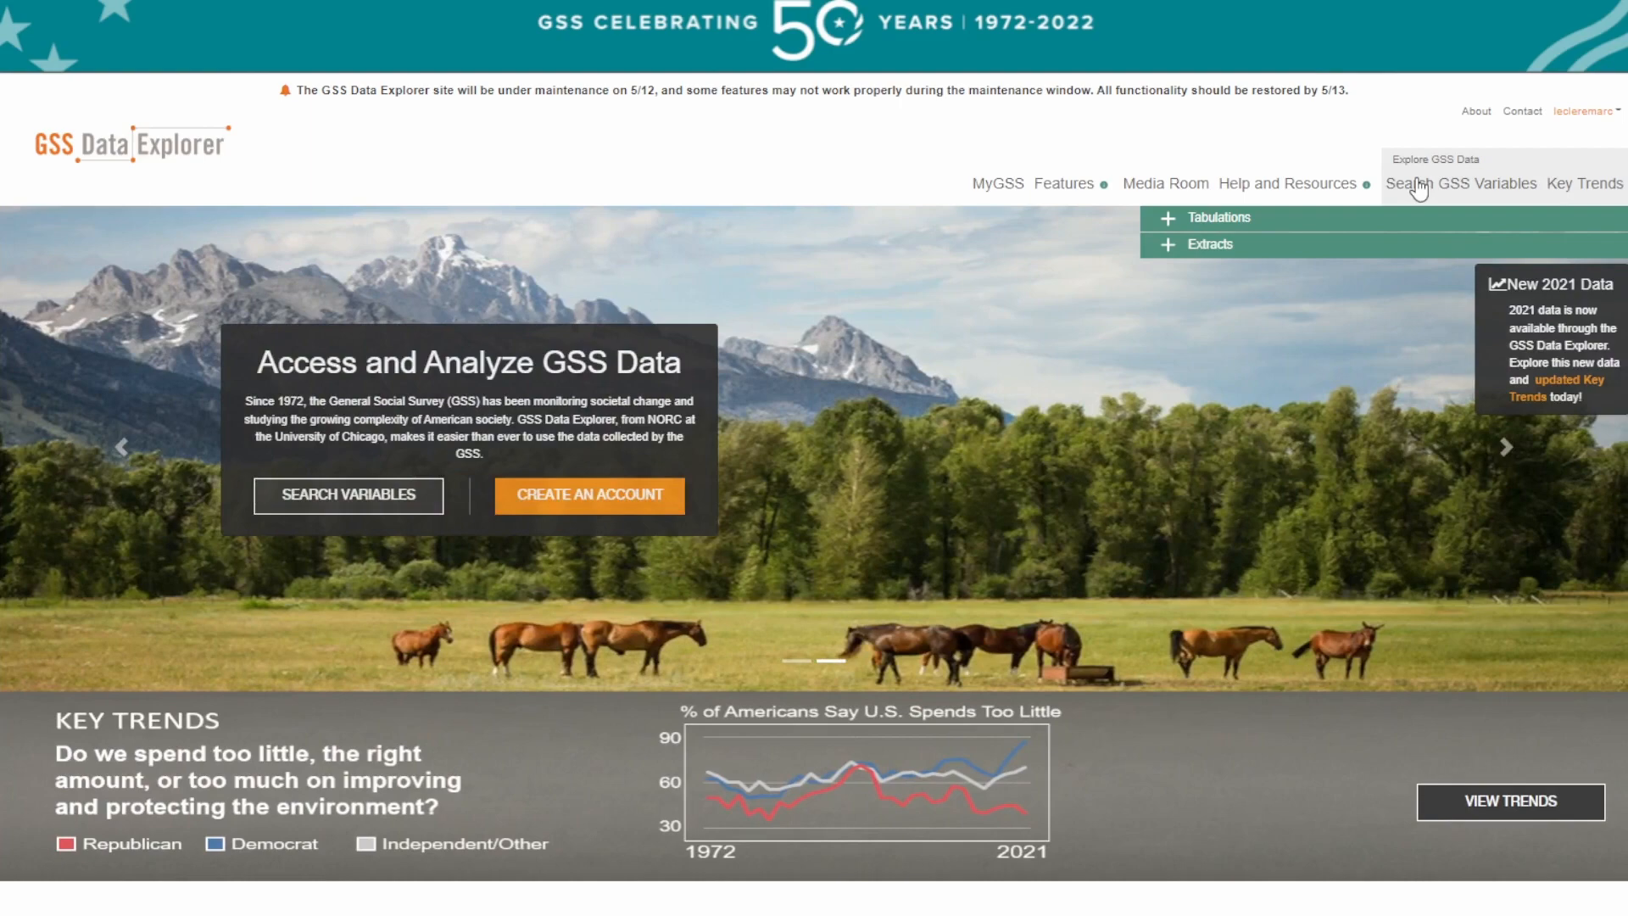
Search the GSS variables for partyid, open its detail page, and start a tabulation from it.
click(1414, 188)
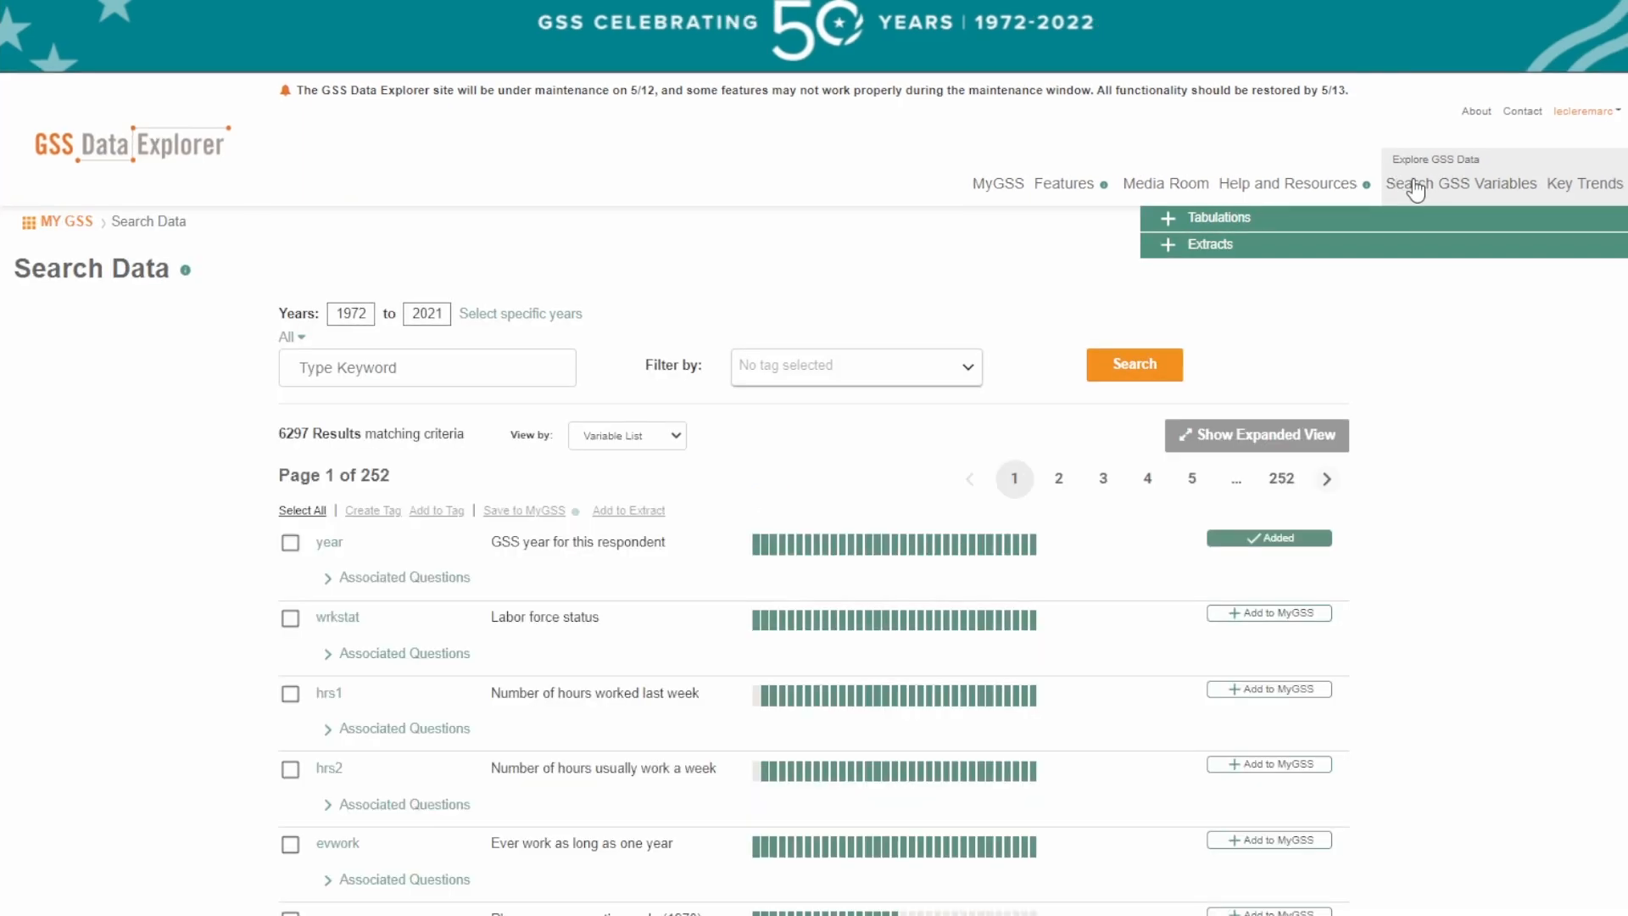
click(420, 365)
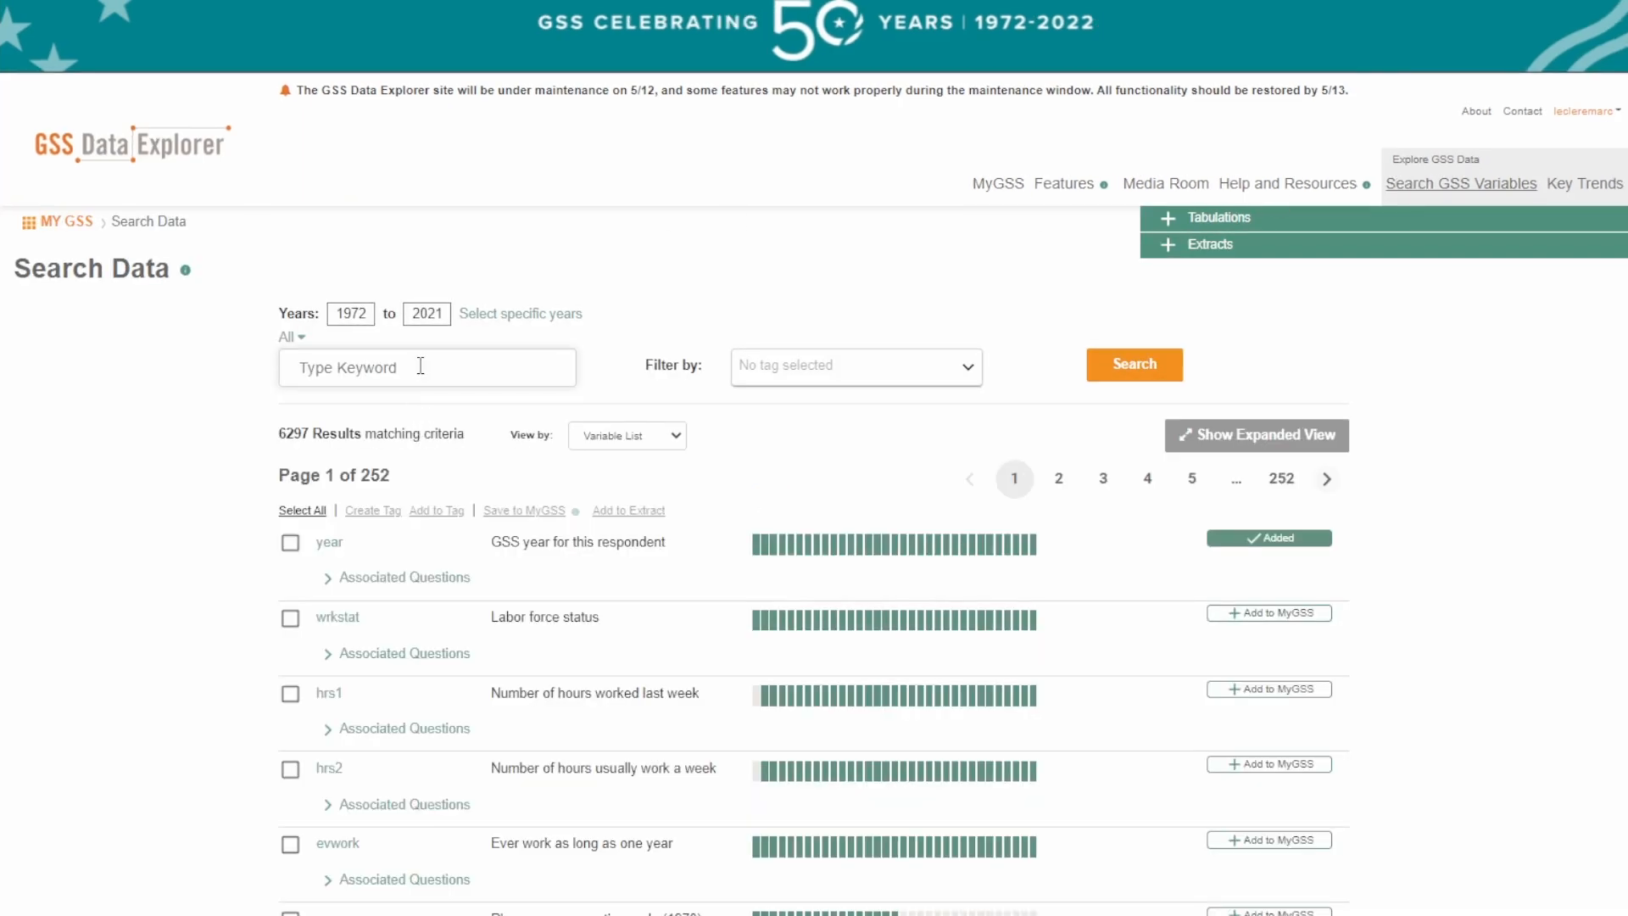
text(partyid)
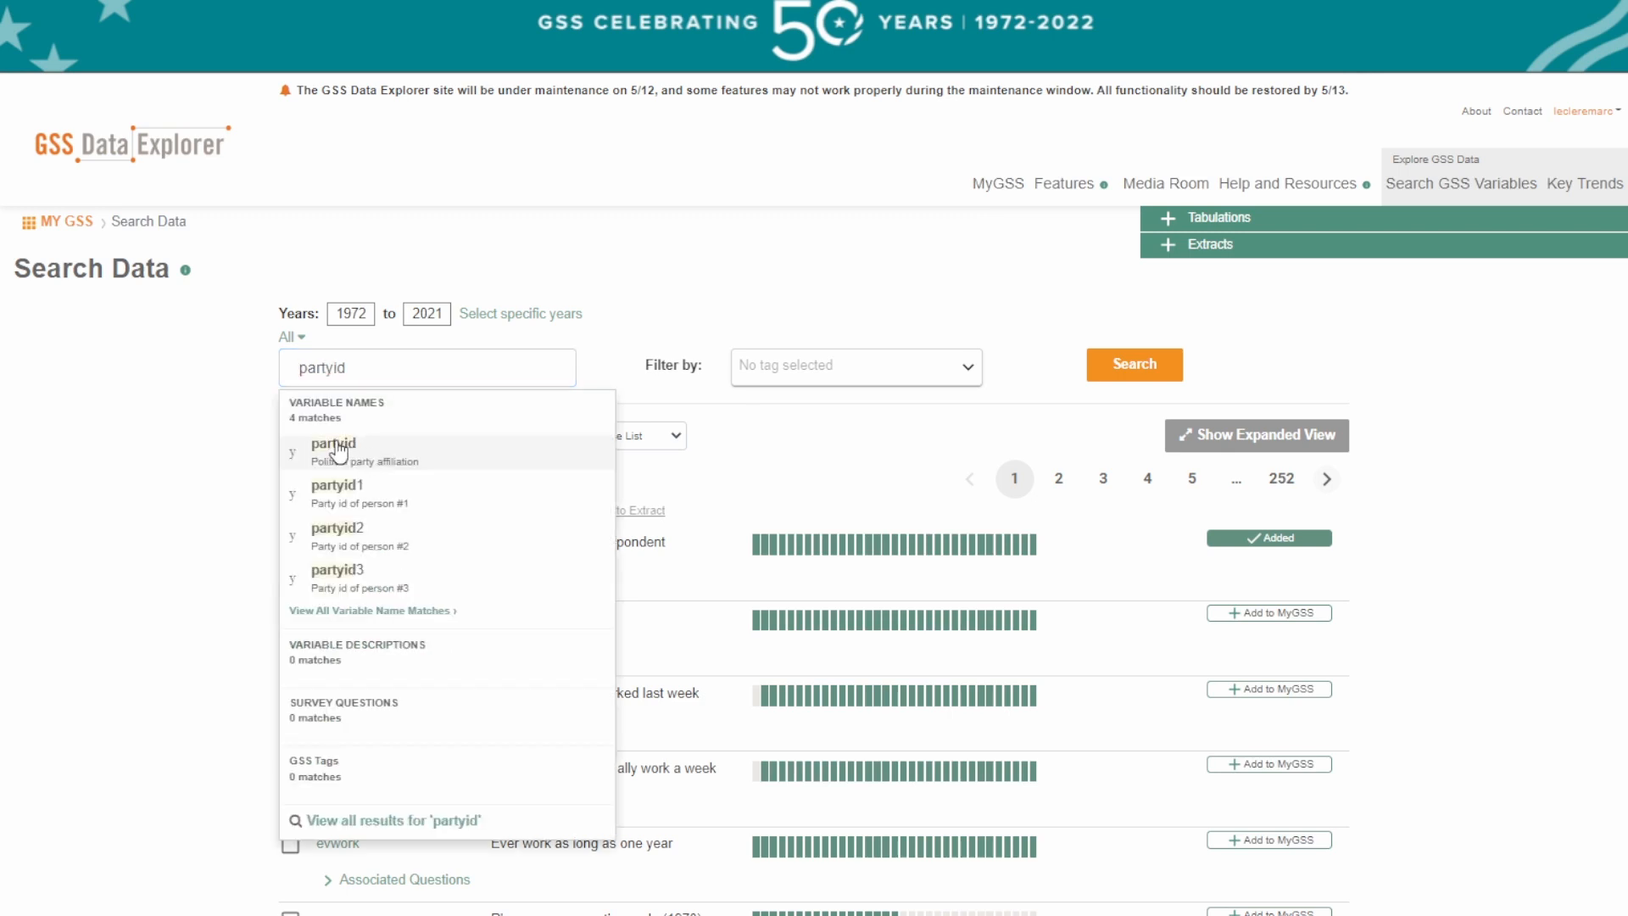
click(337, 450)
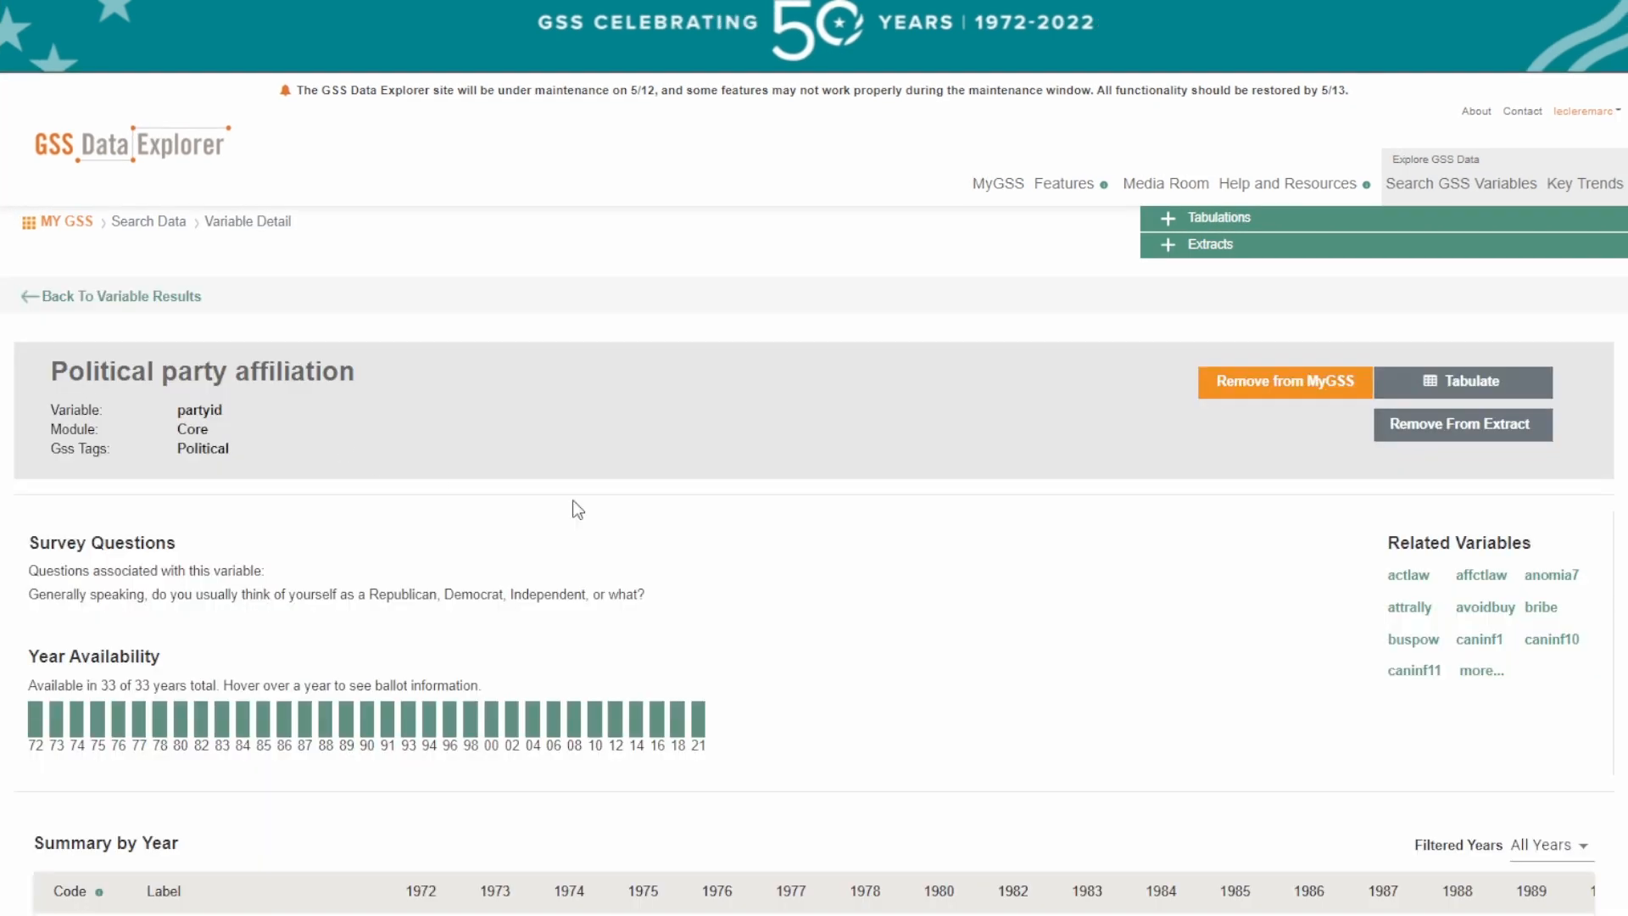
click(1464, 378)
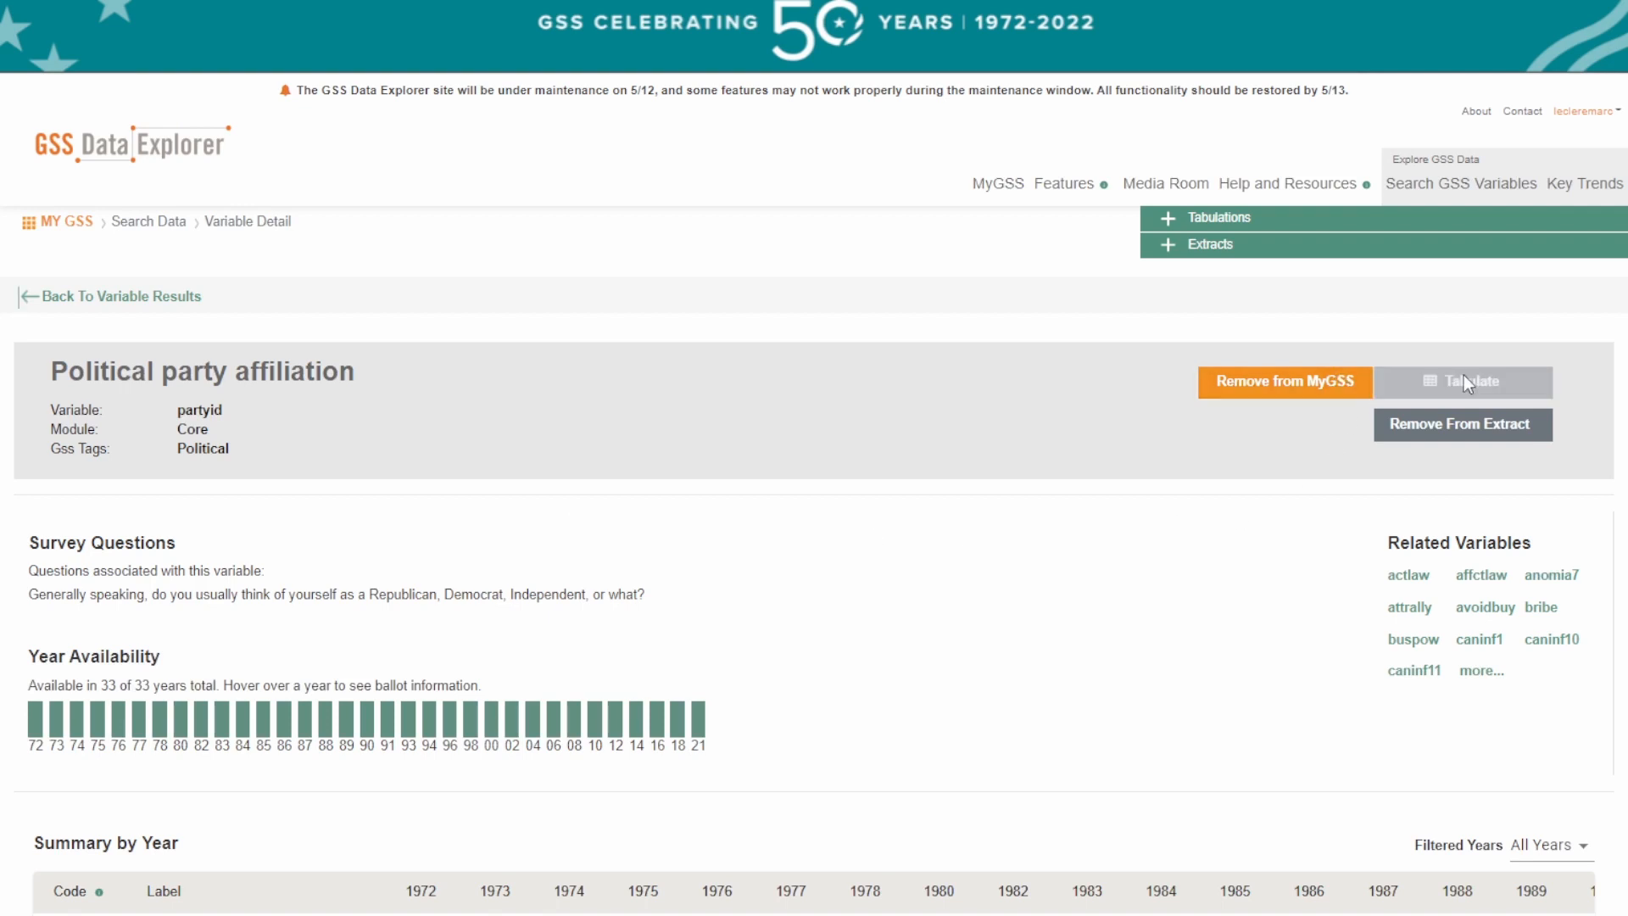
Create a cross tabulation labelled "party identity" with partyid as the row variable, excluding missing values, and review its table across the years.
click(141, 574)
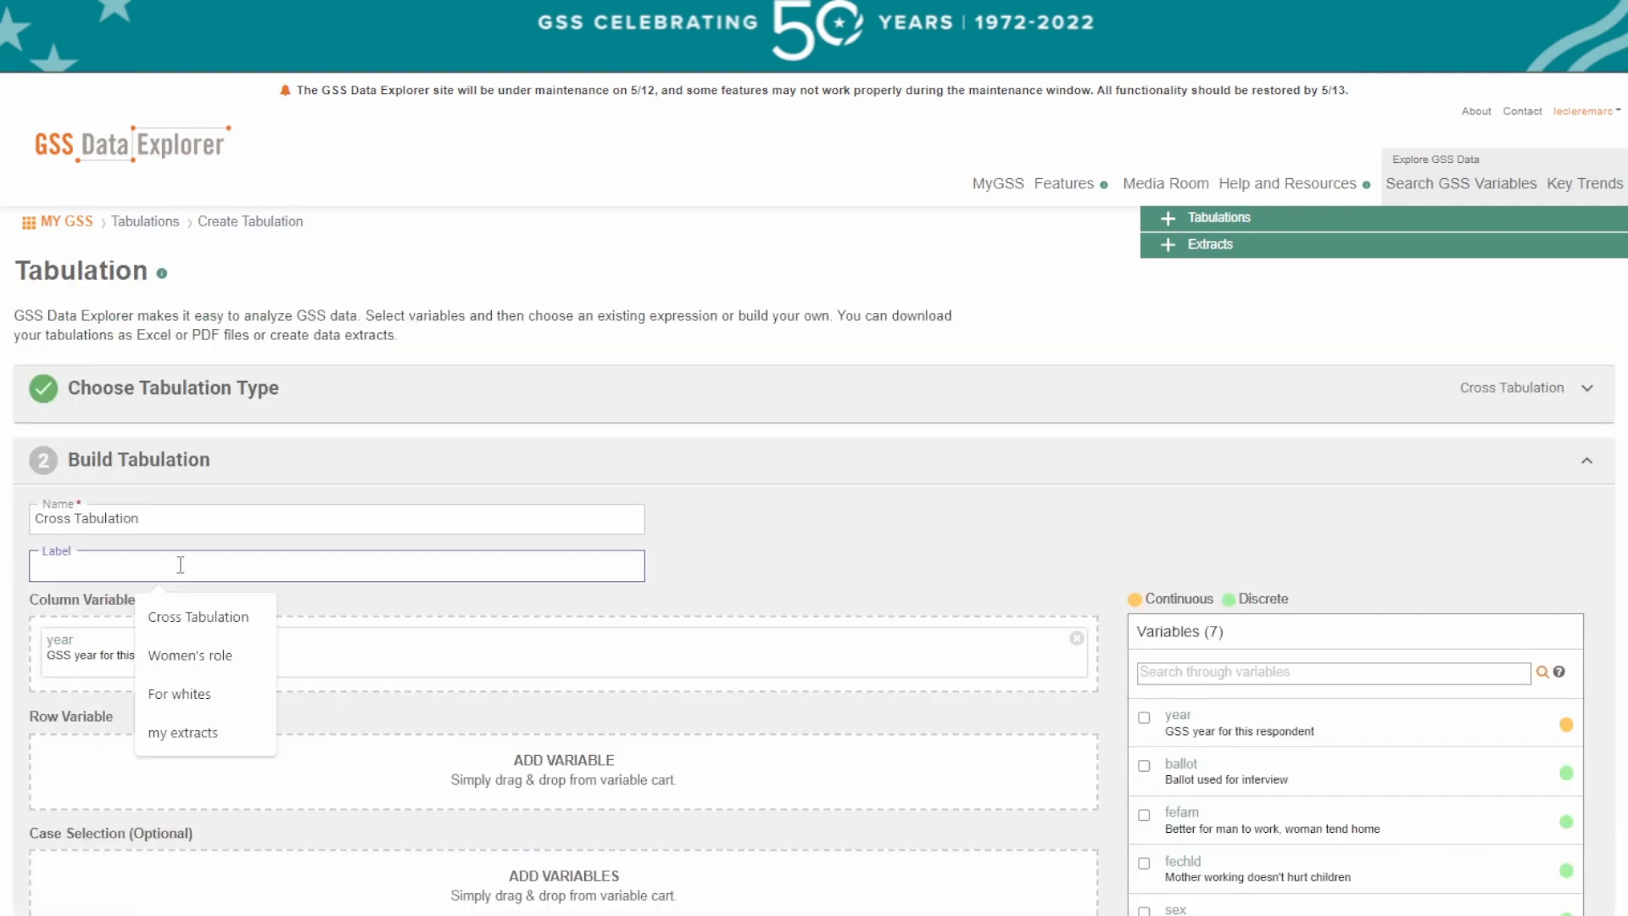
text(party identity)
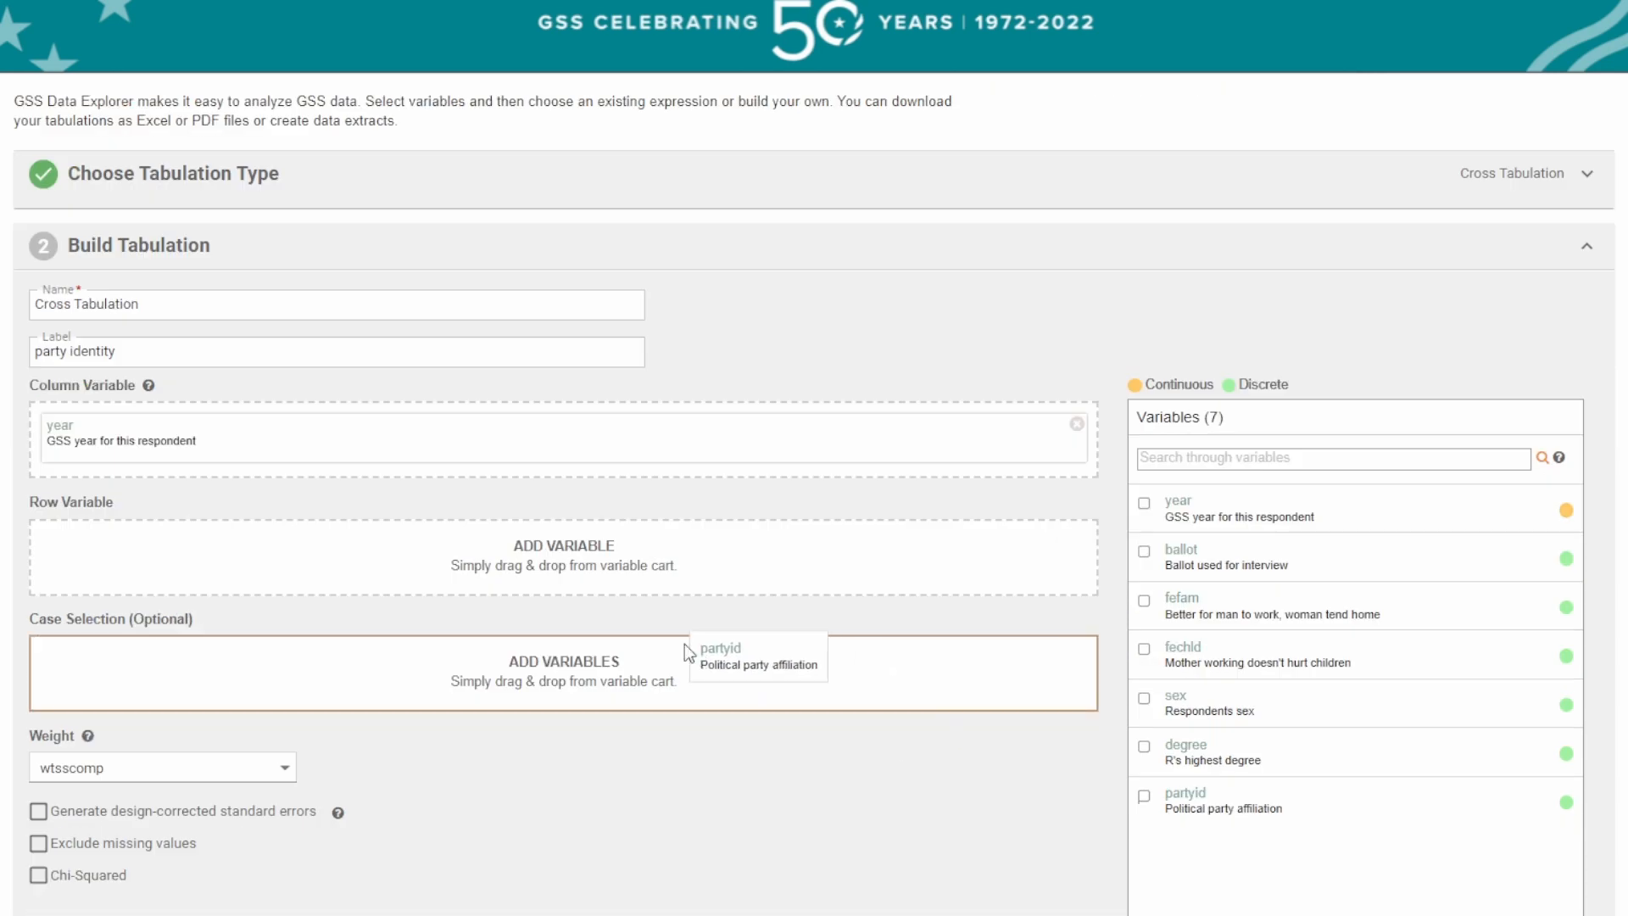
drag(685, 644, 59, 555)
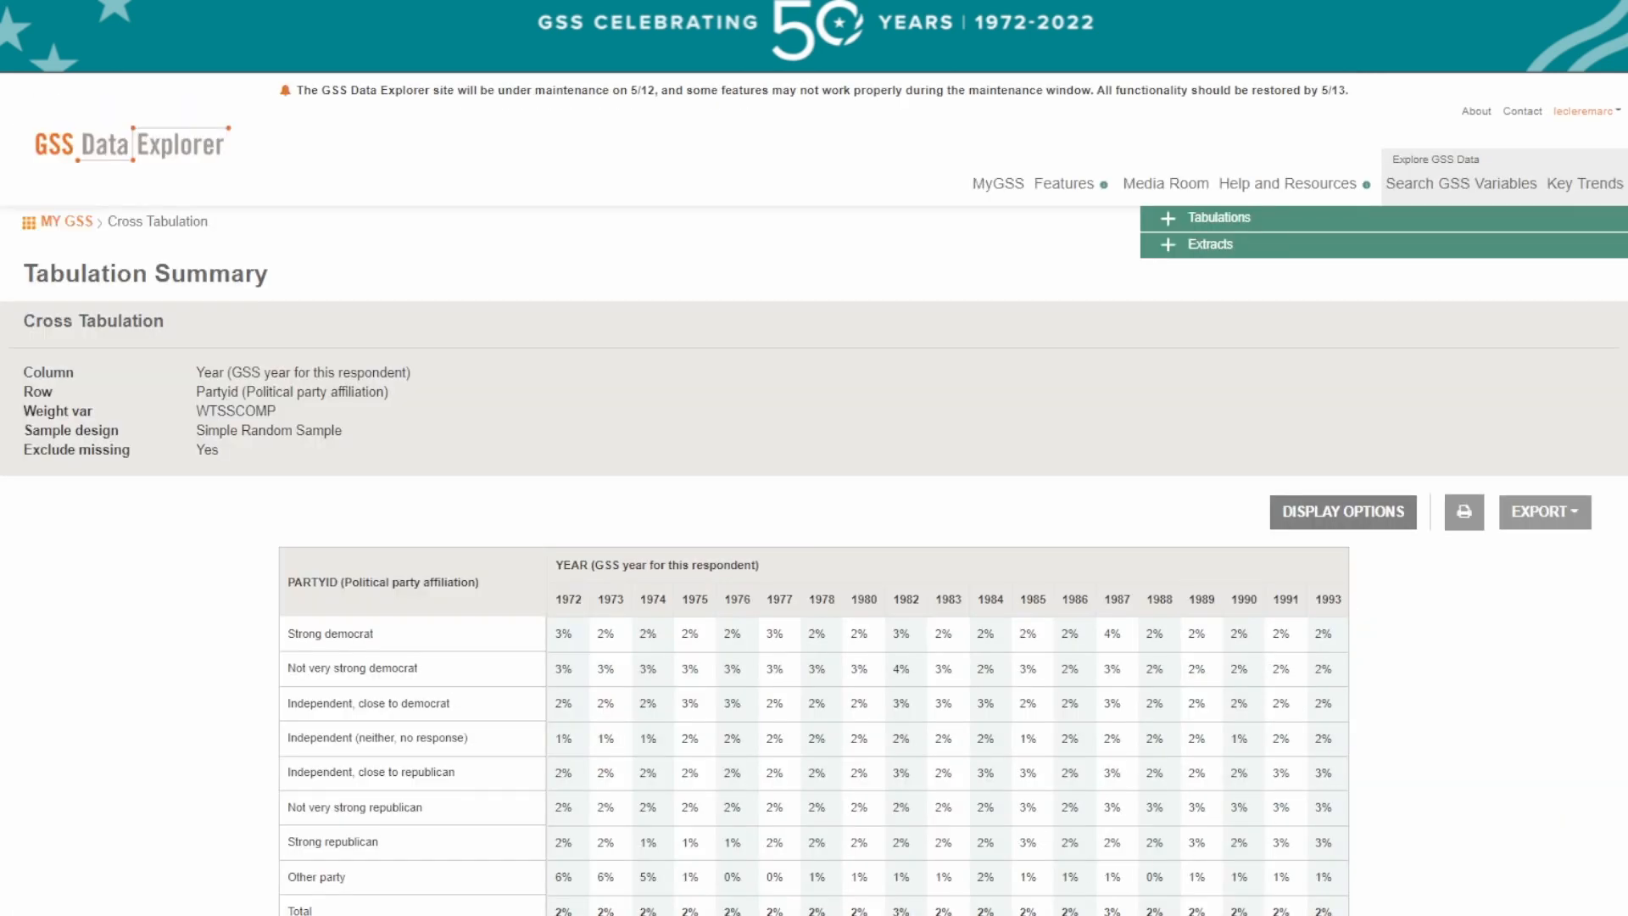
scroll(947, 738, right, 2)
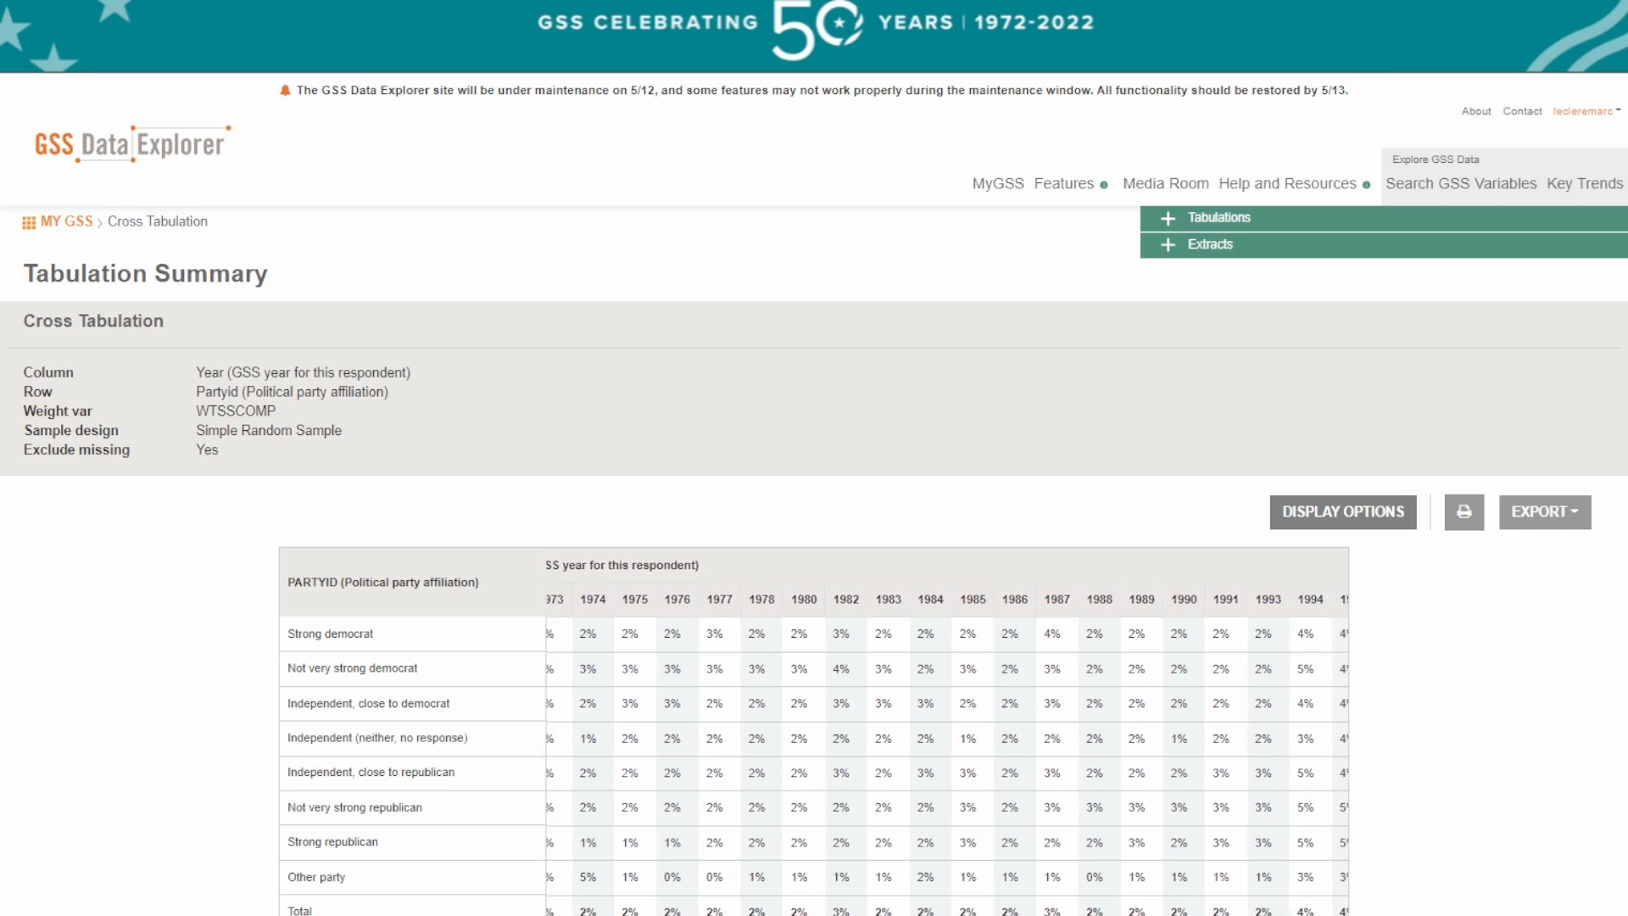
scroll(947, 737, left, 2)
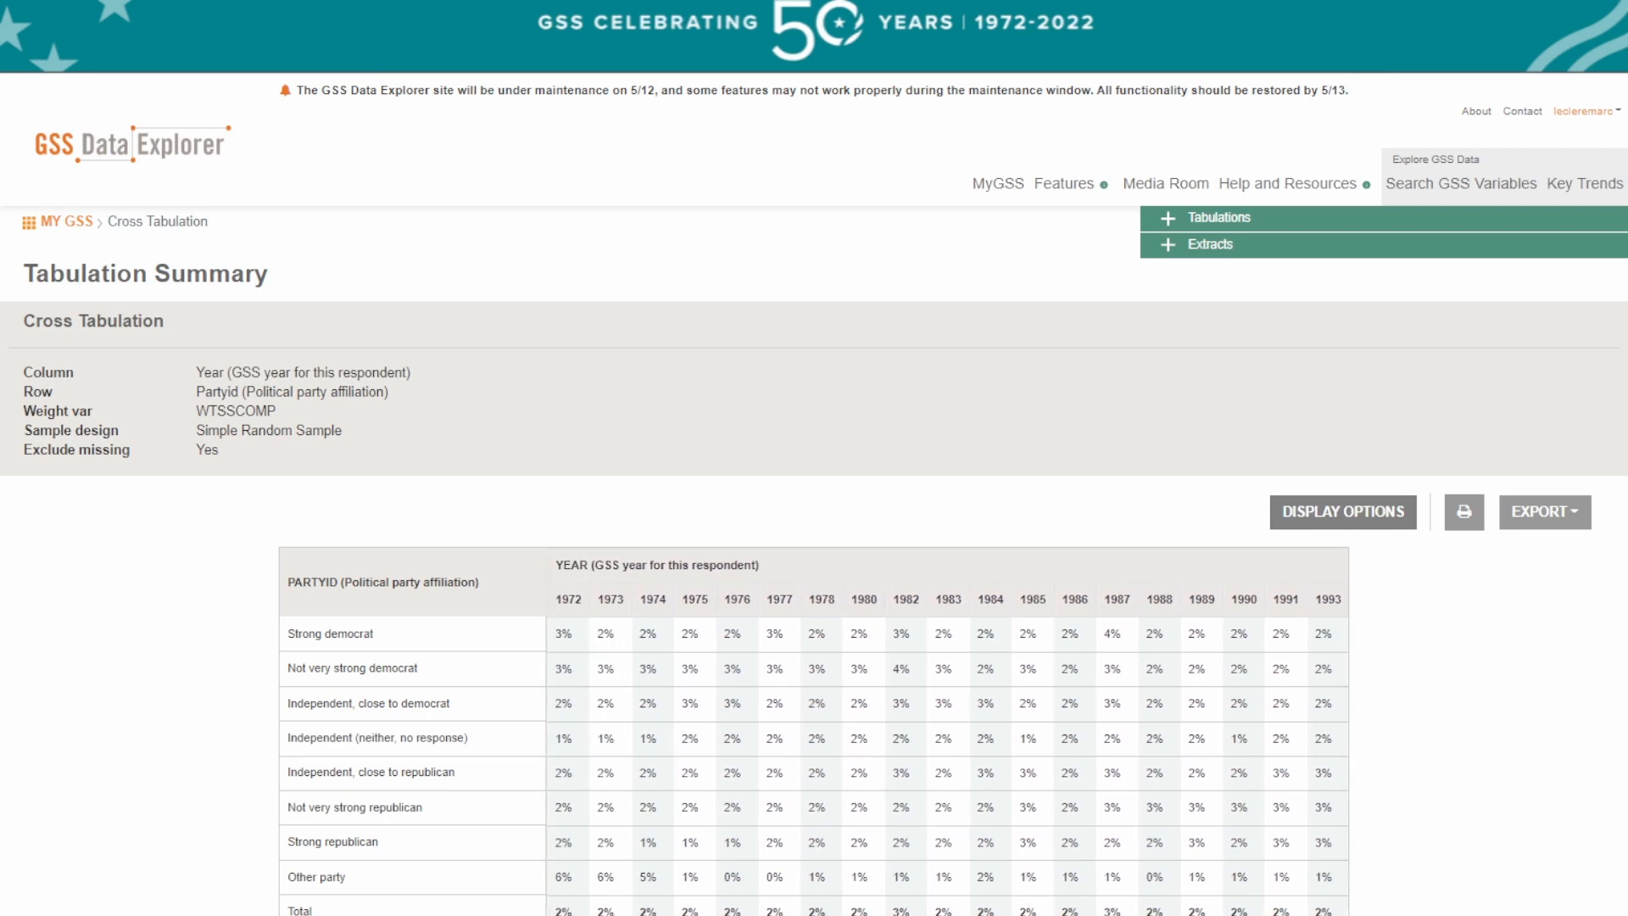
scroll(947, 737, right, 7)
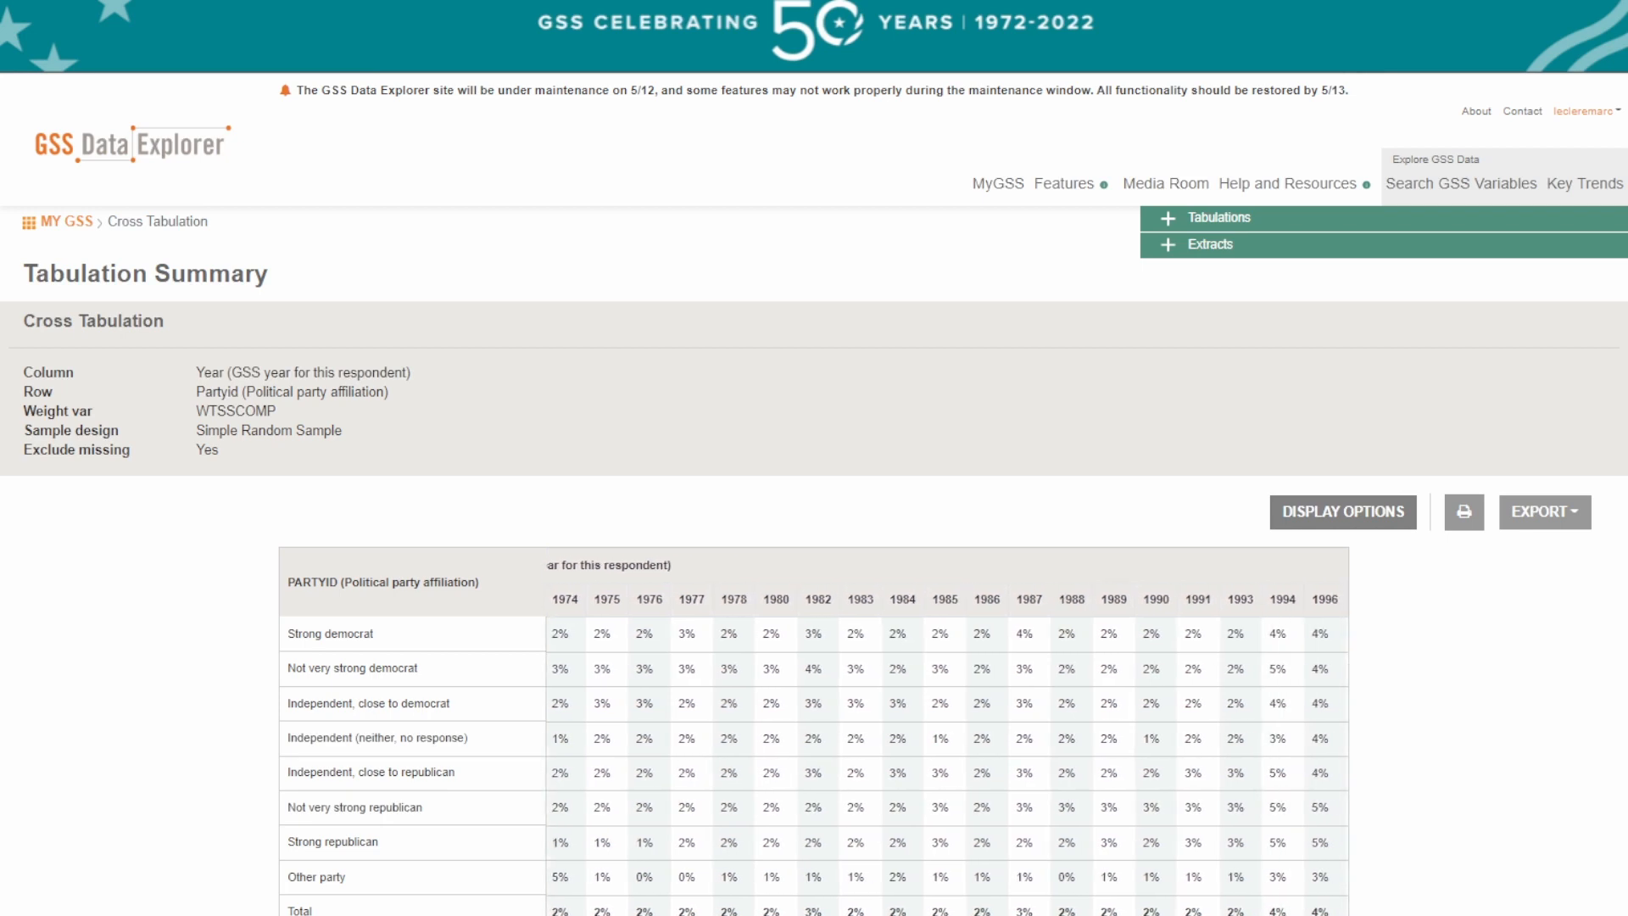
scroll(947, 737, right, 9)
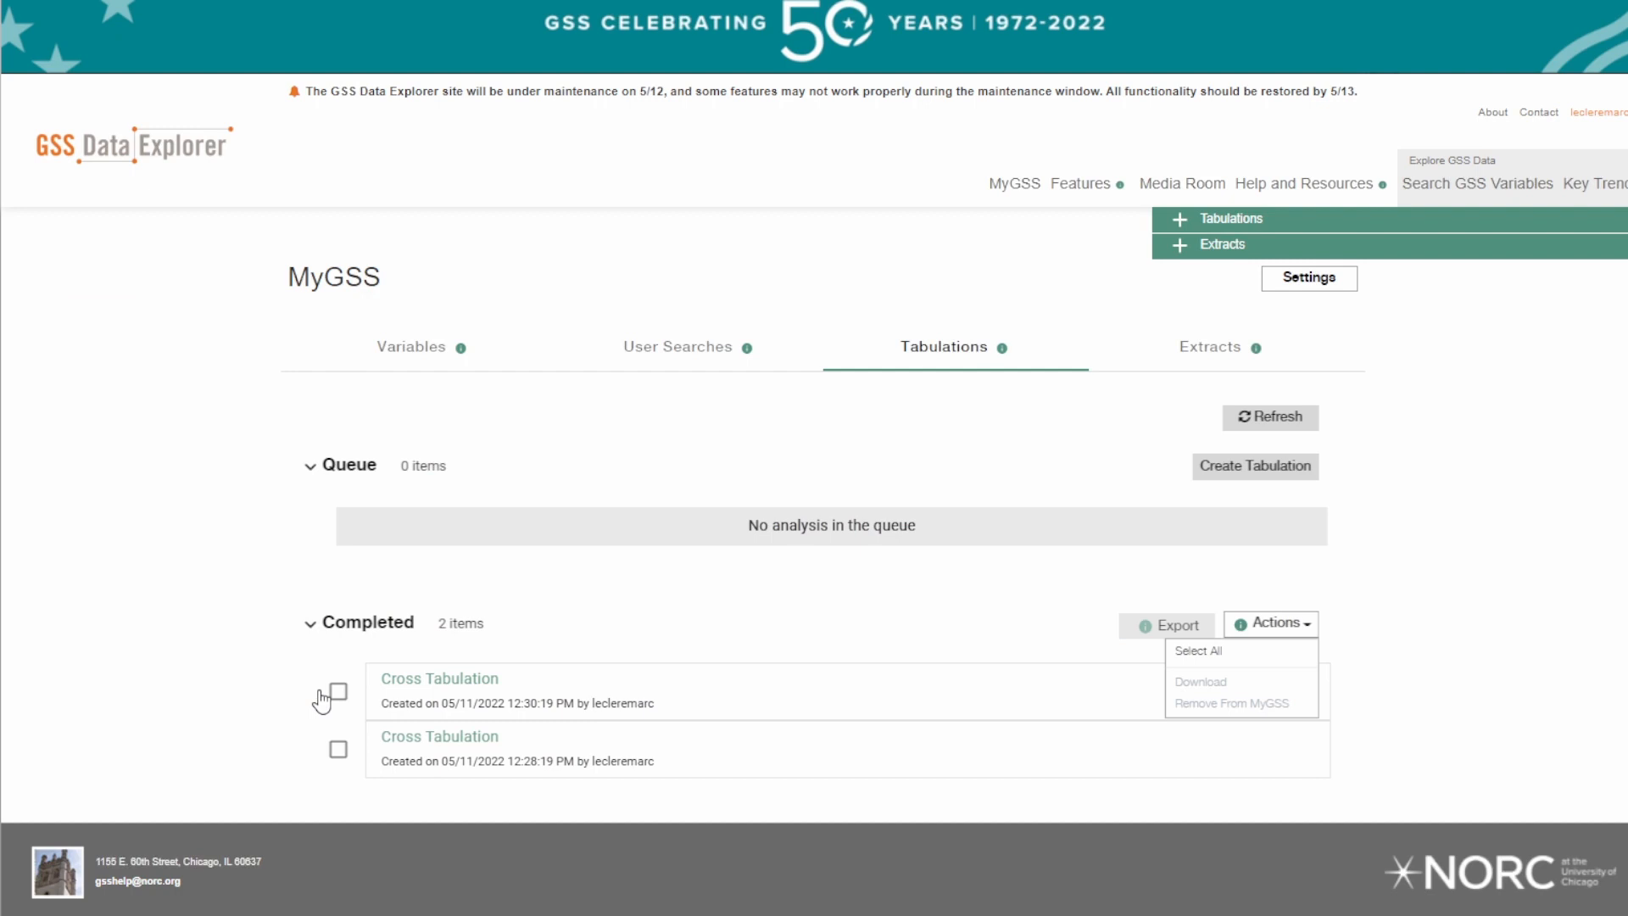
Export the most recent completed cross tabulation from MyGSS to Google Drive.
click(337, 691)
click(1292, 628)
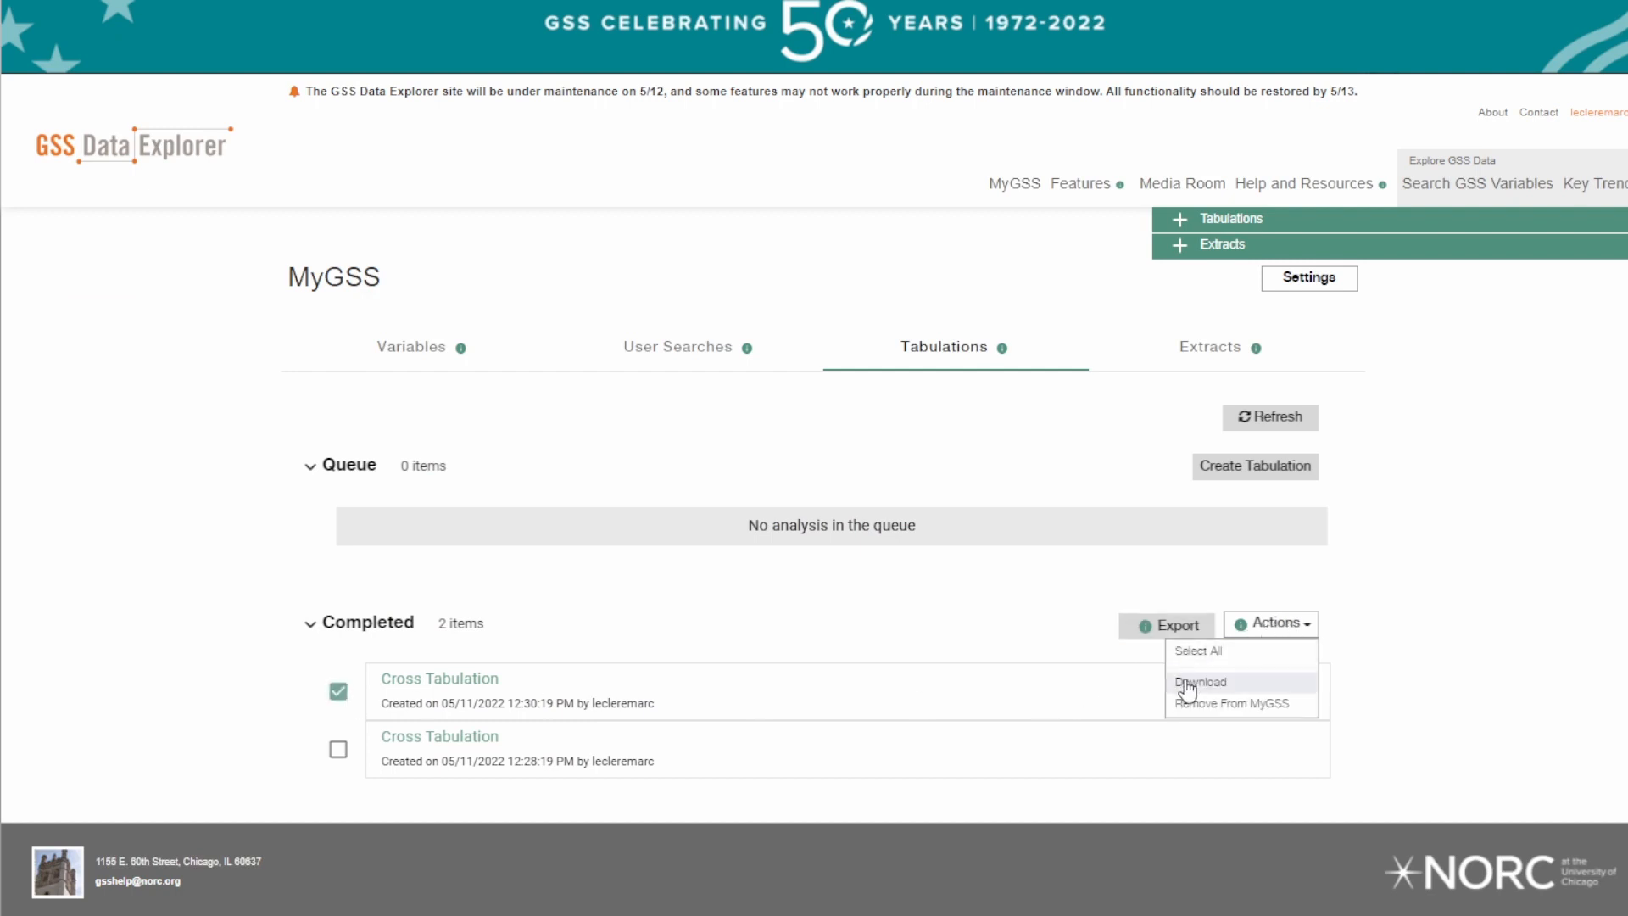
click(1308, 626)
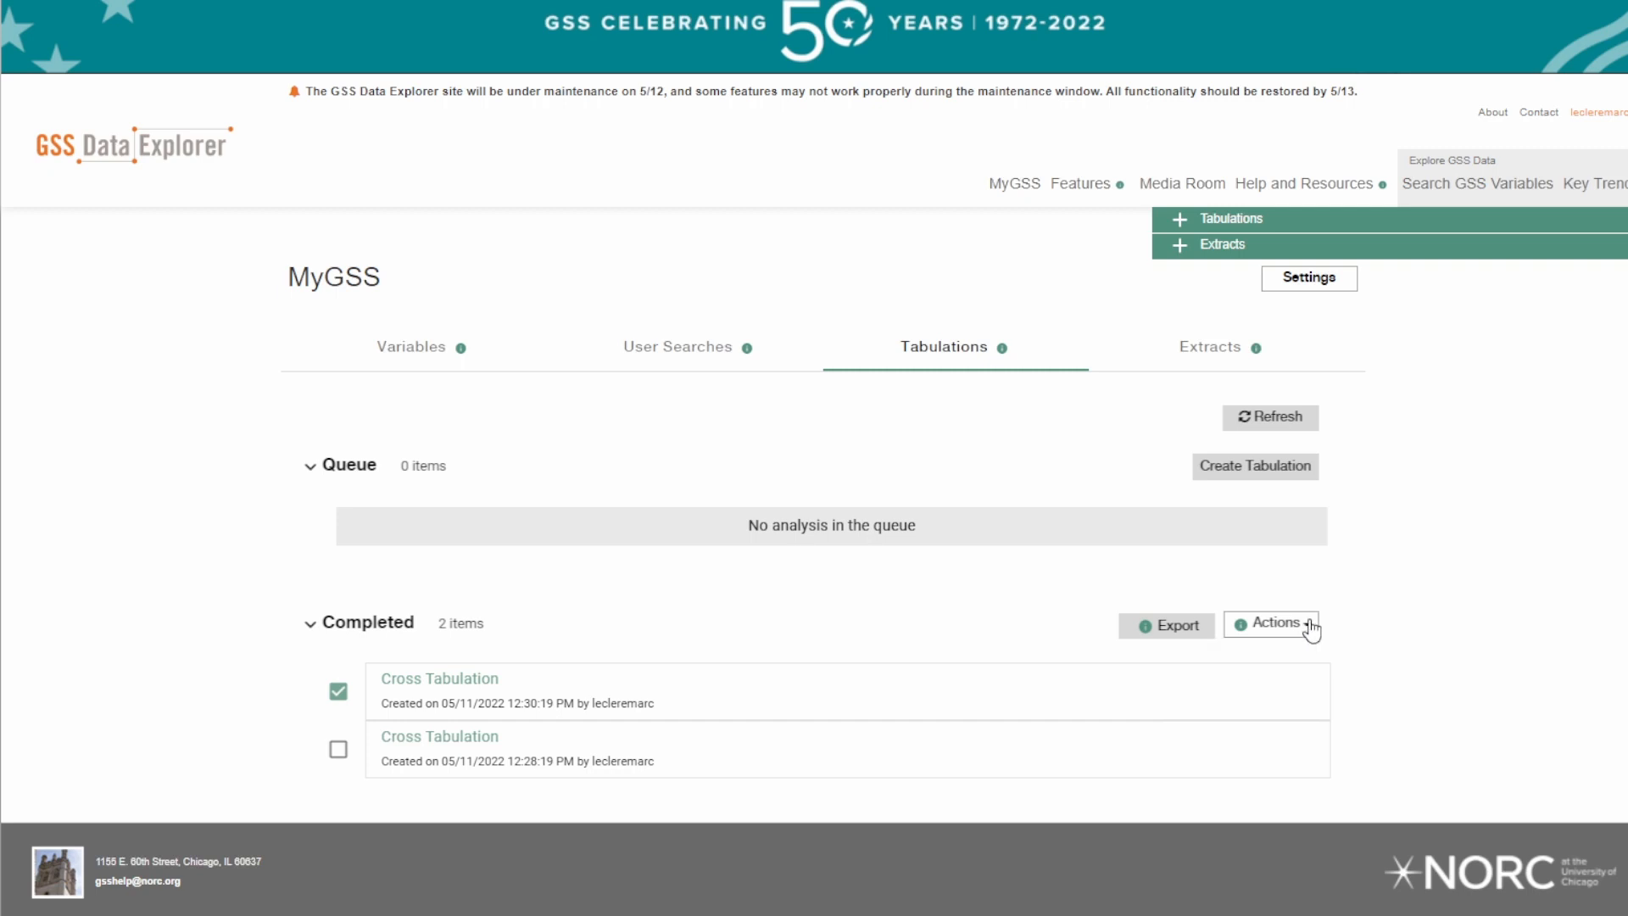
click(1169, 628)
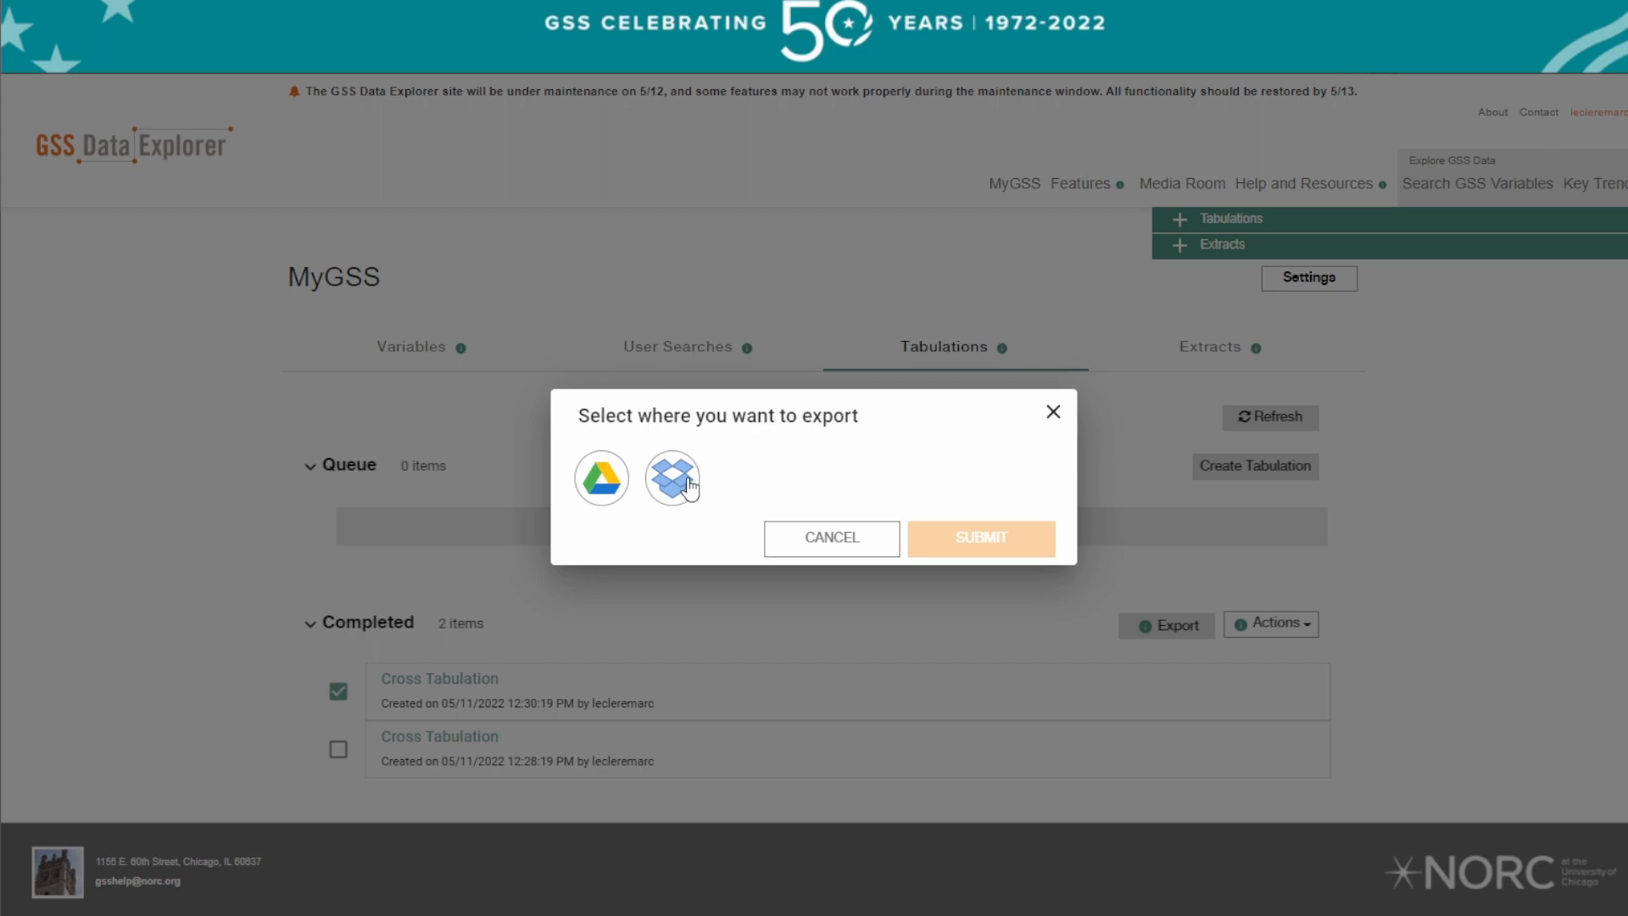
click(602, 478)
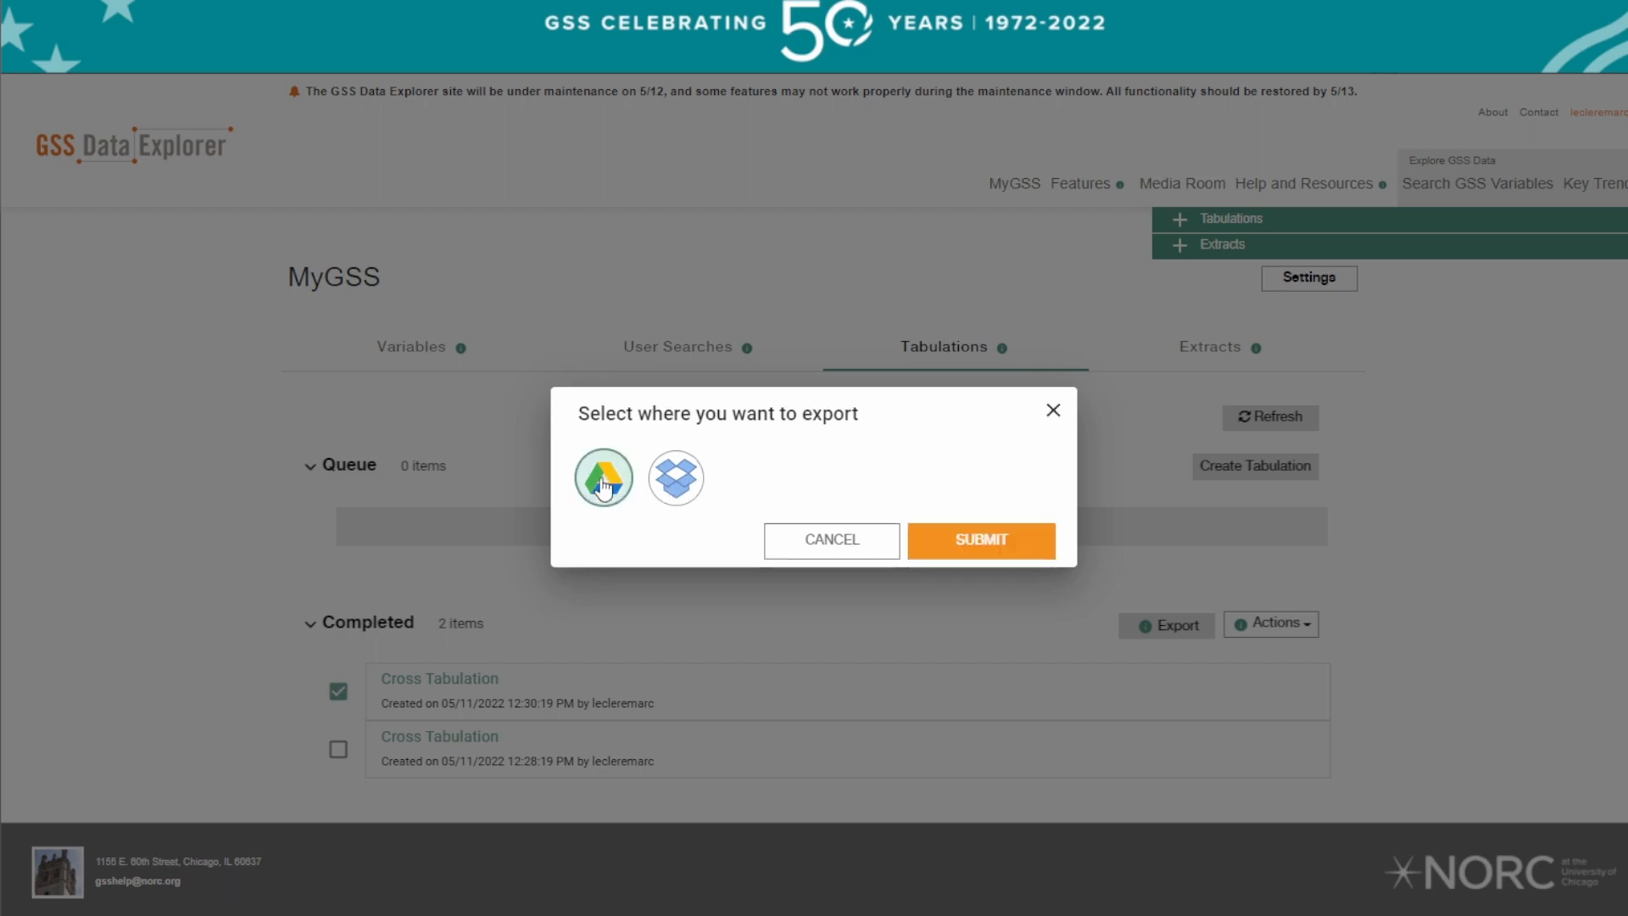
click(988, 549)
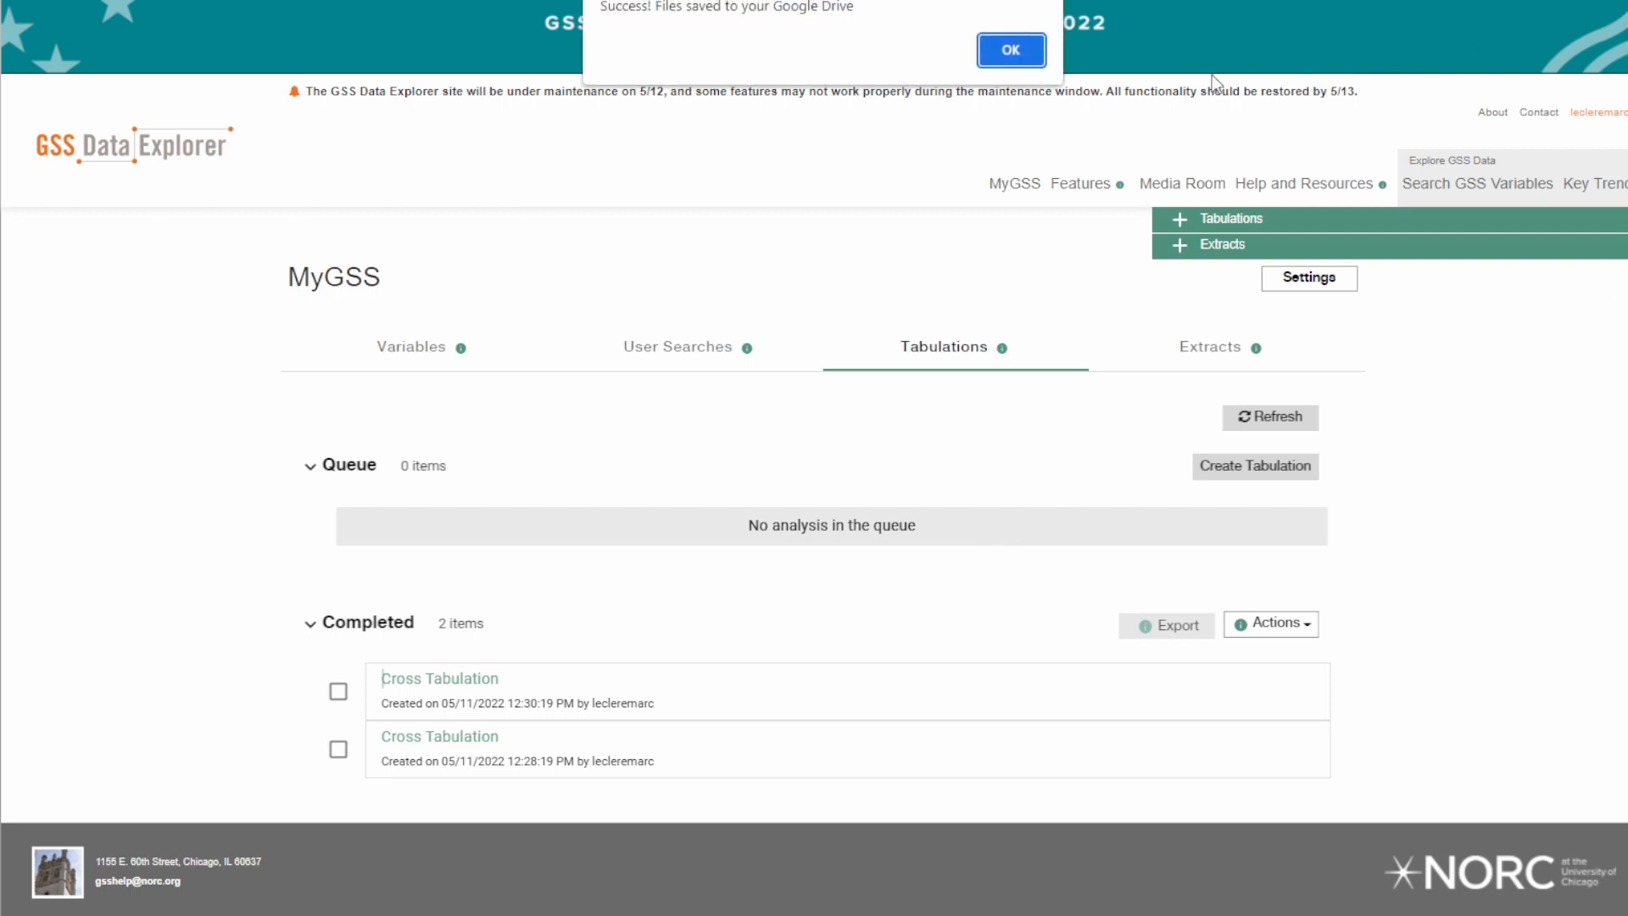
click(1010, 50)
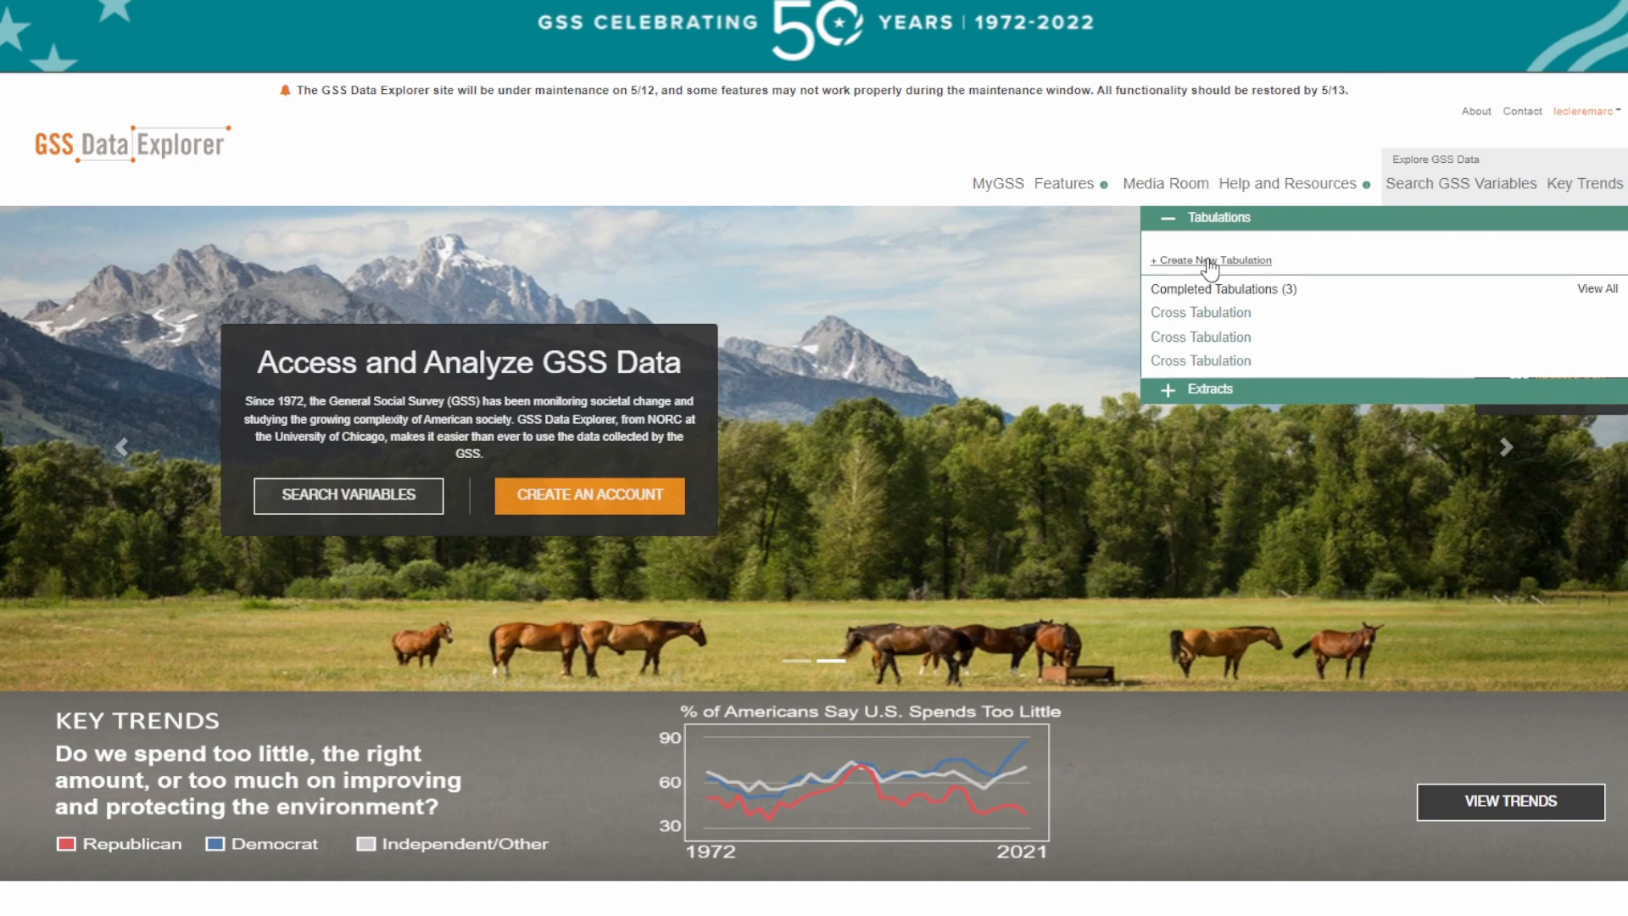
Set up a multi-level tabulation labelled "in 2021" for the year 2021, with sex as the column variable and fefam as the row variable.
click(1210, 263)
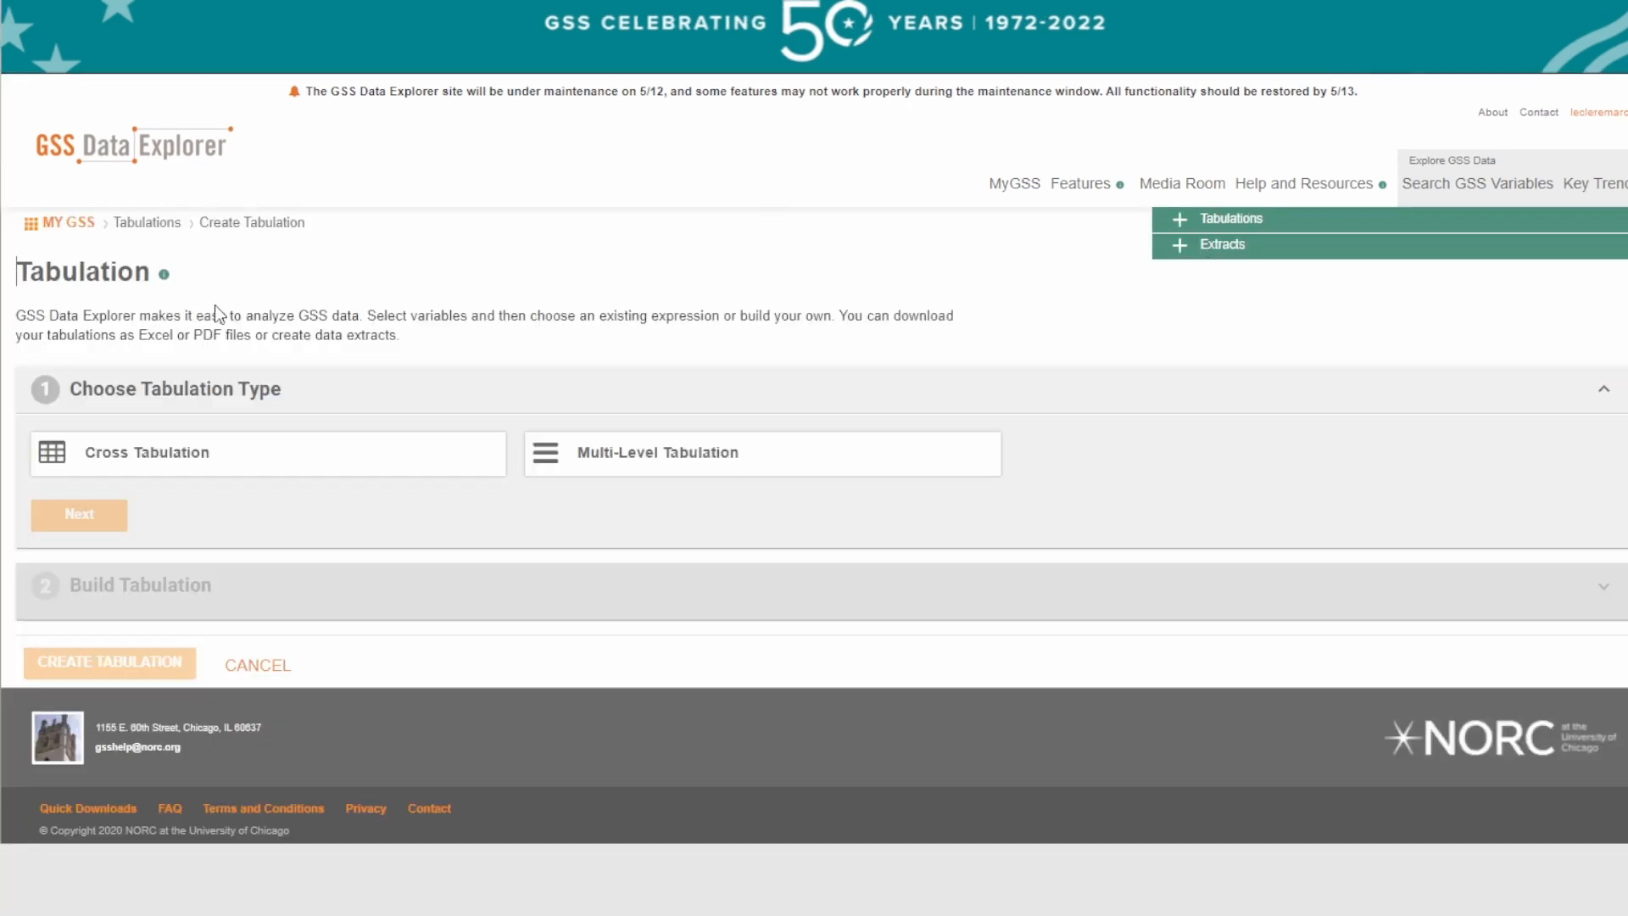
click(698, 467)
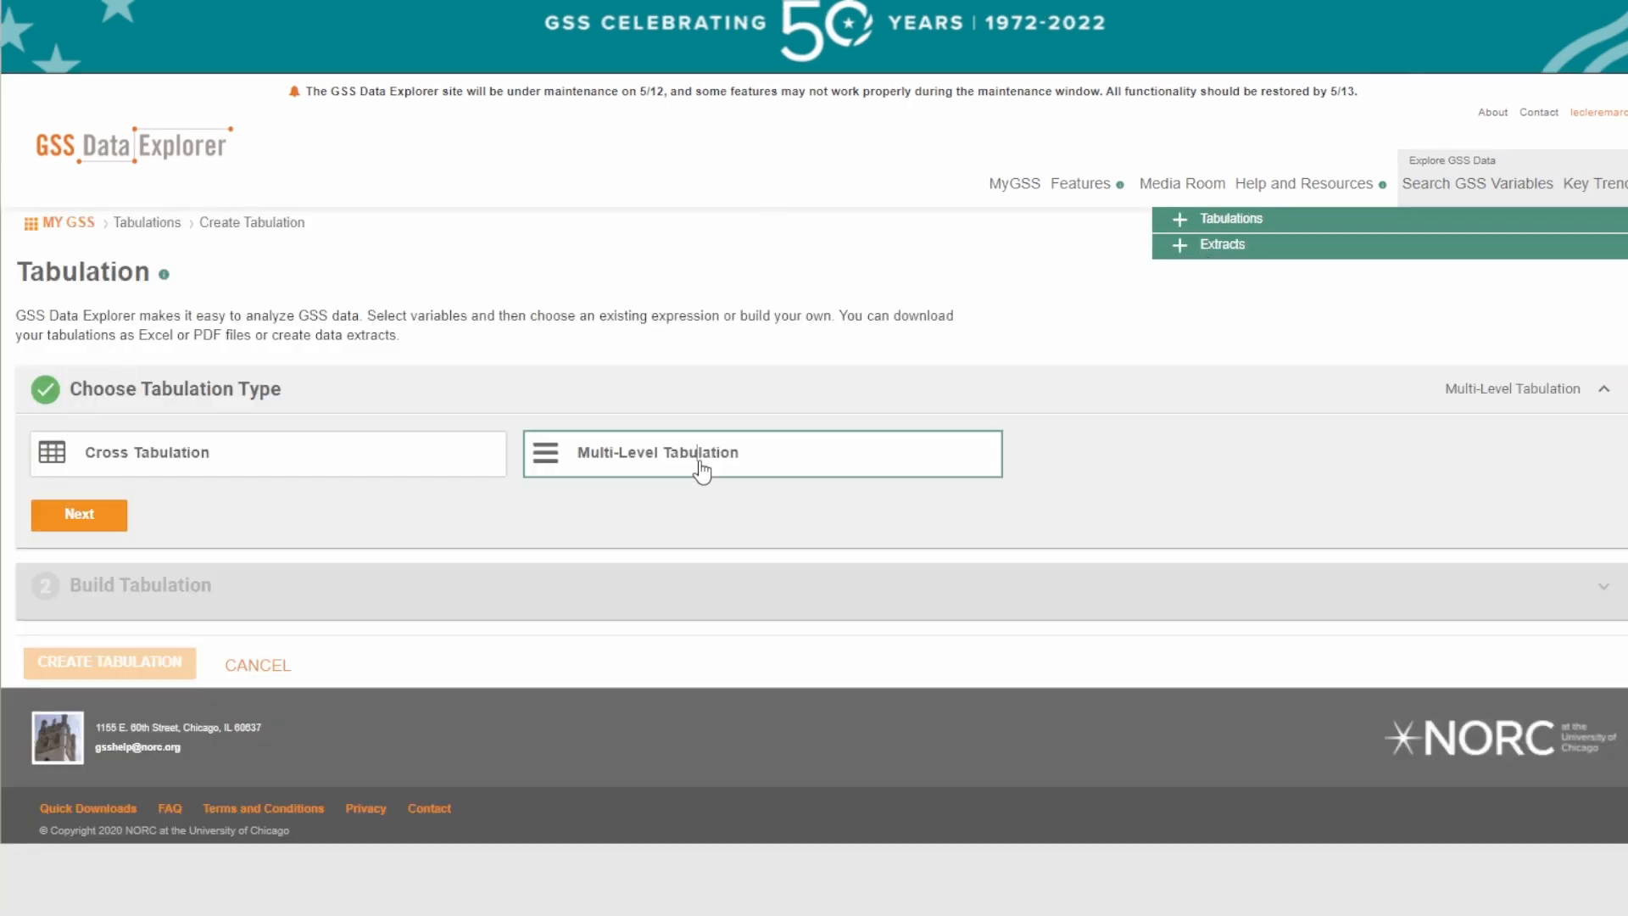
click(53, 519)
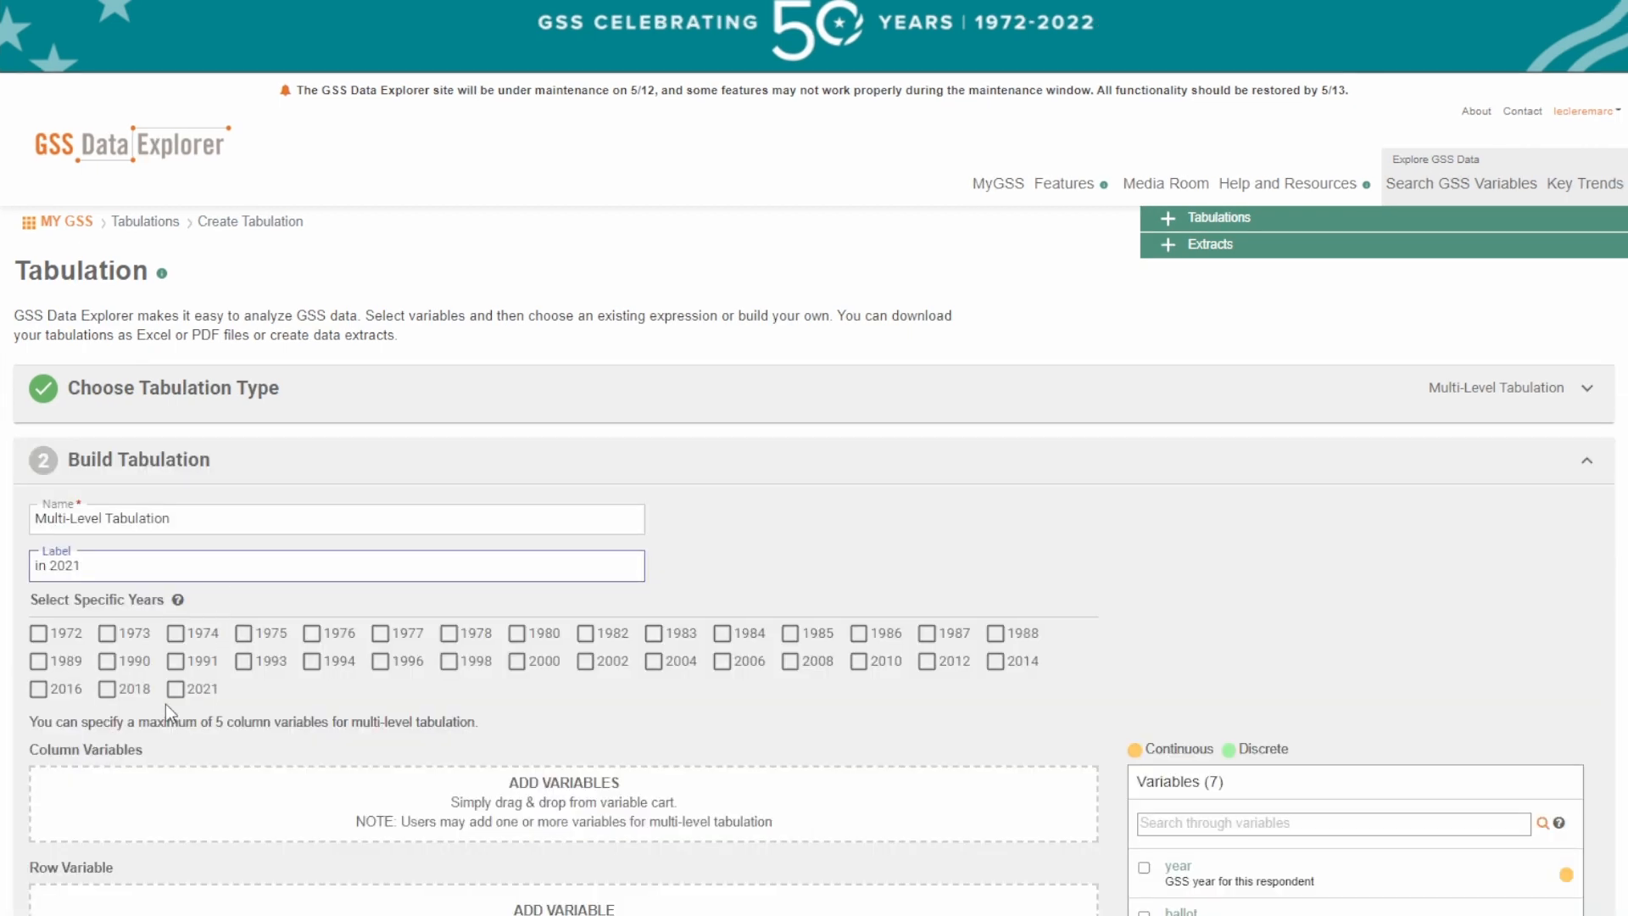
click(181, 693)
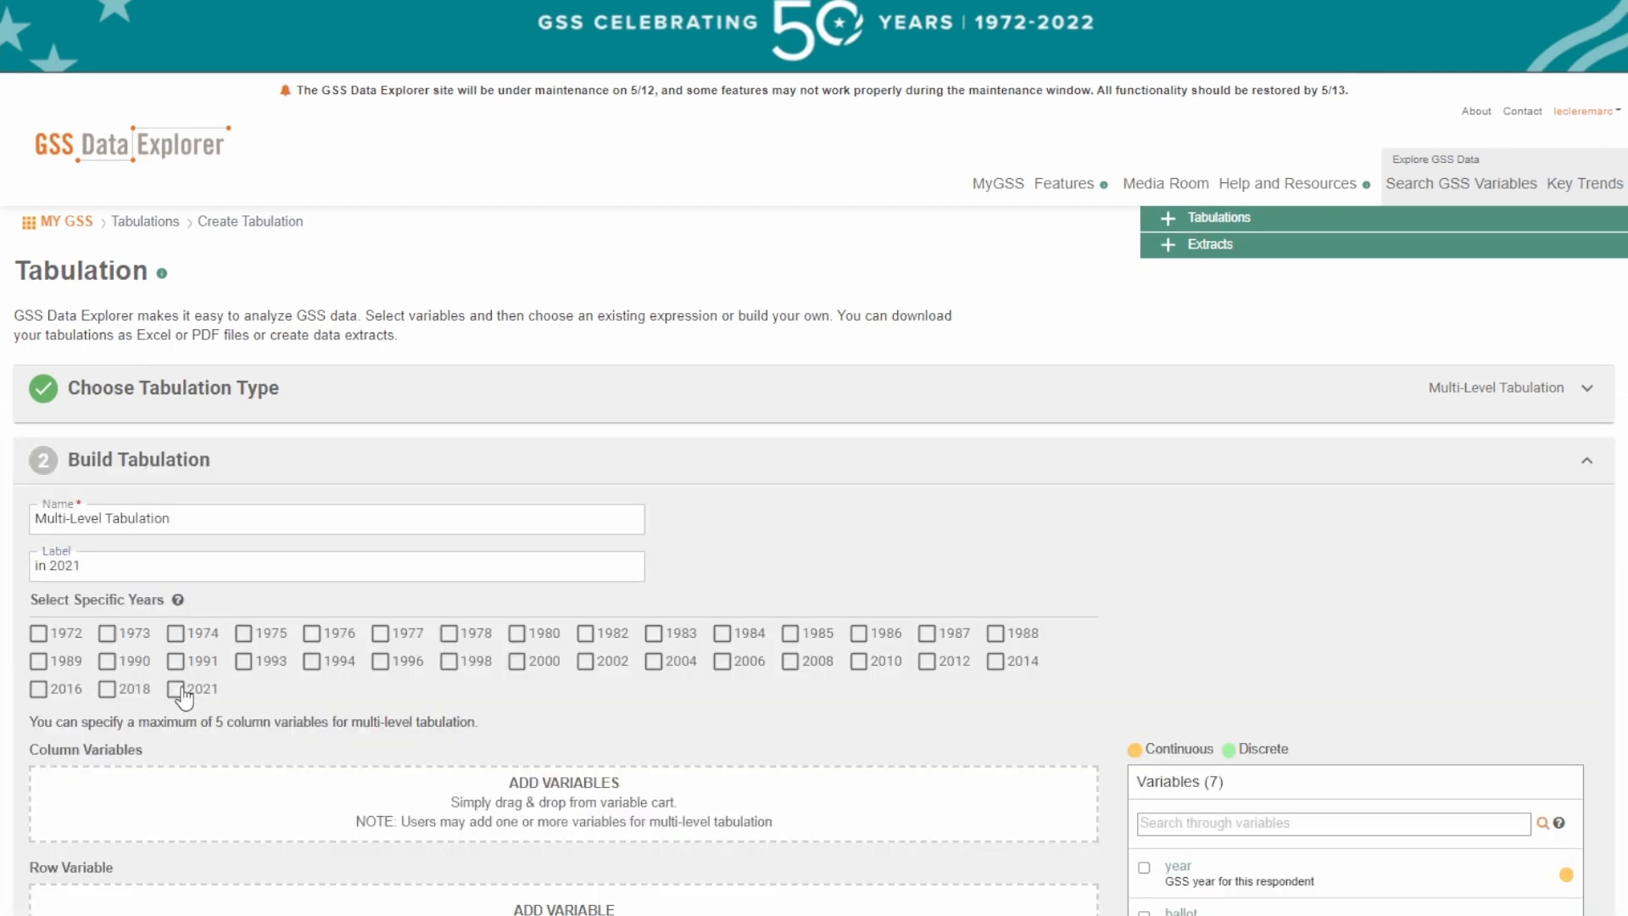
drag(1199, 861, 120, 588)
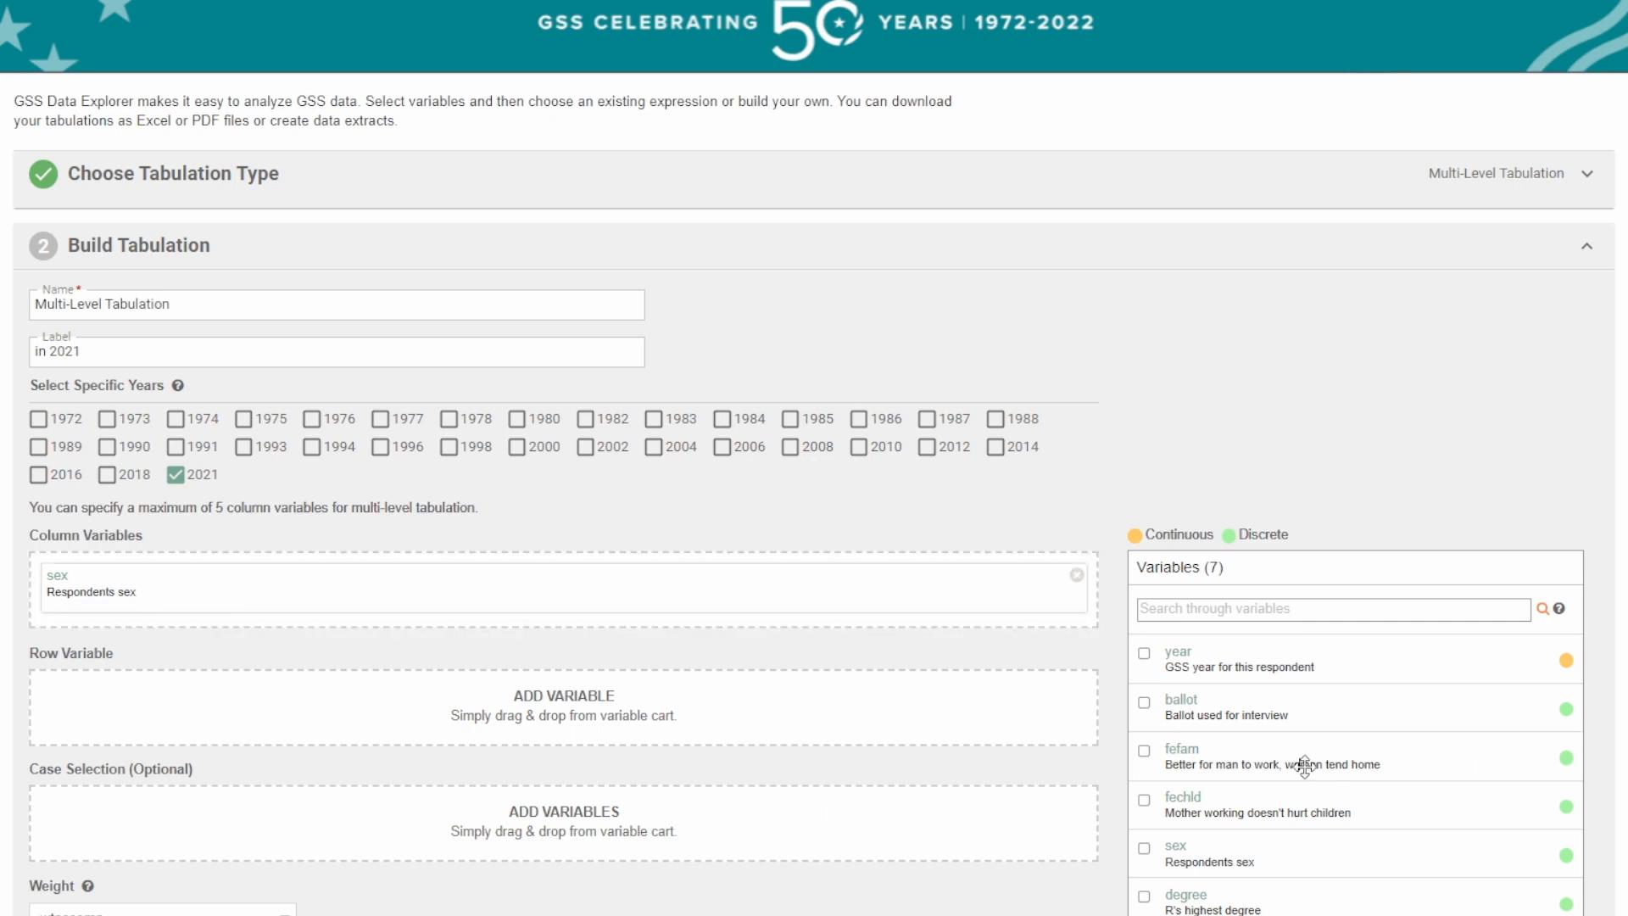
drag(1304, 766, 211, 711)
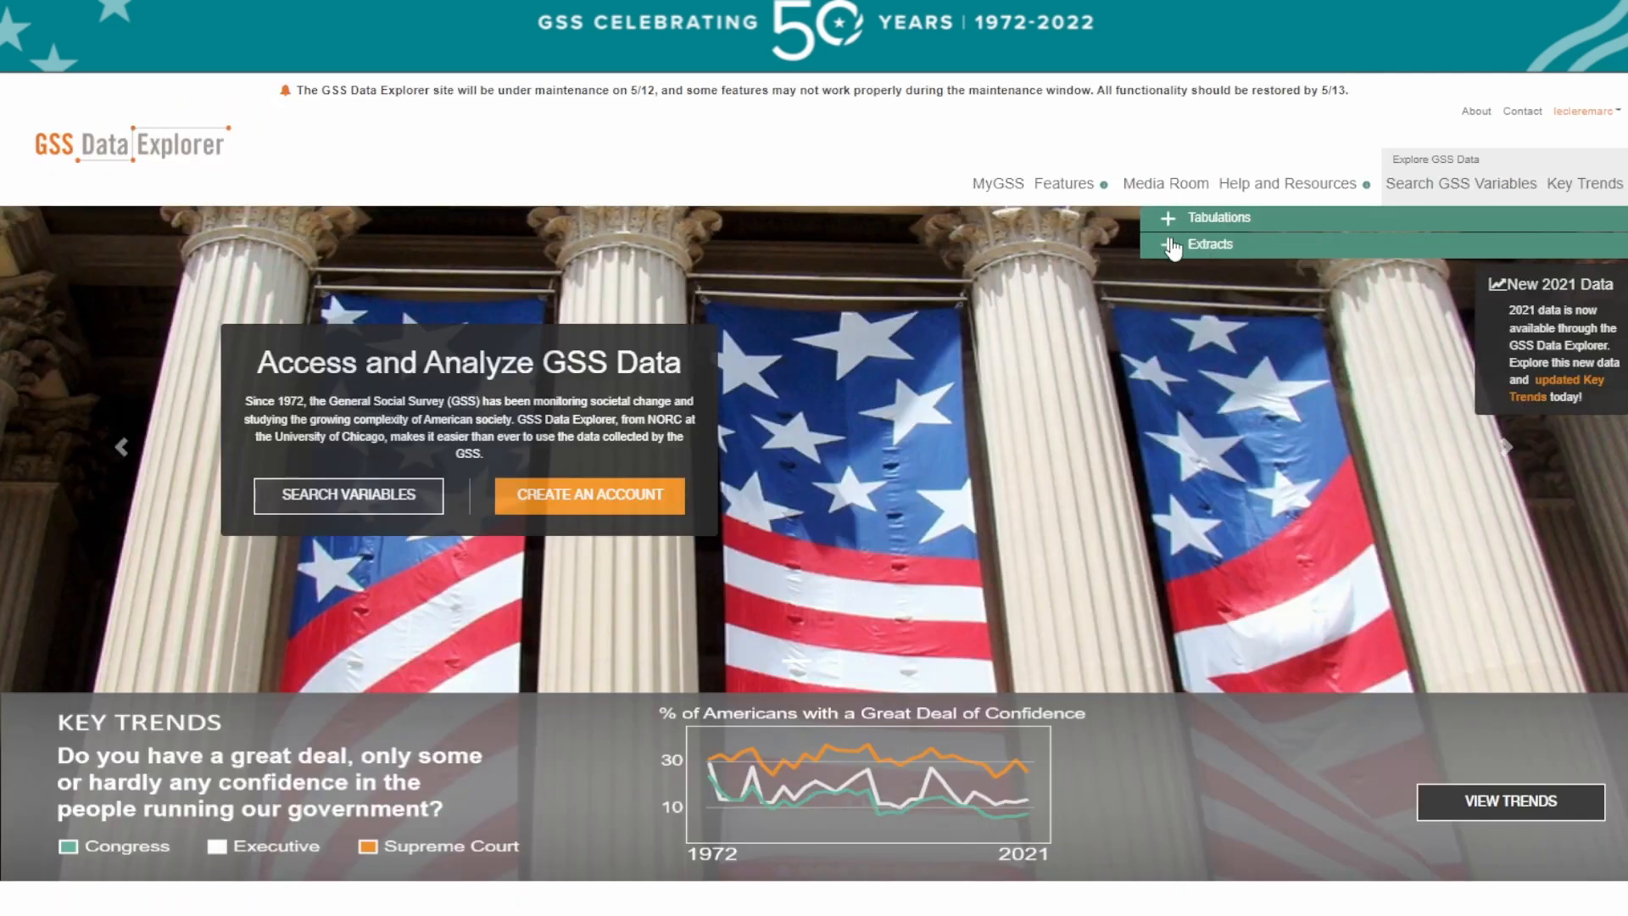
Examine the list of extract variables and check in MyGSS which saved variables have been added to the extract.
click(1170, 246)
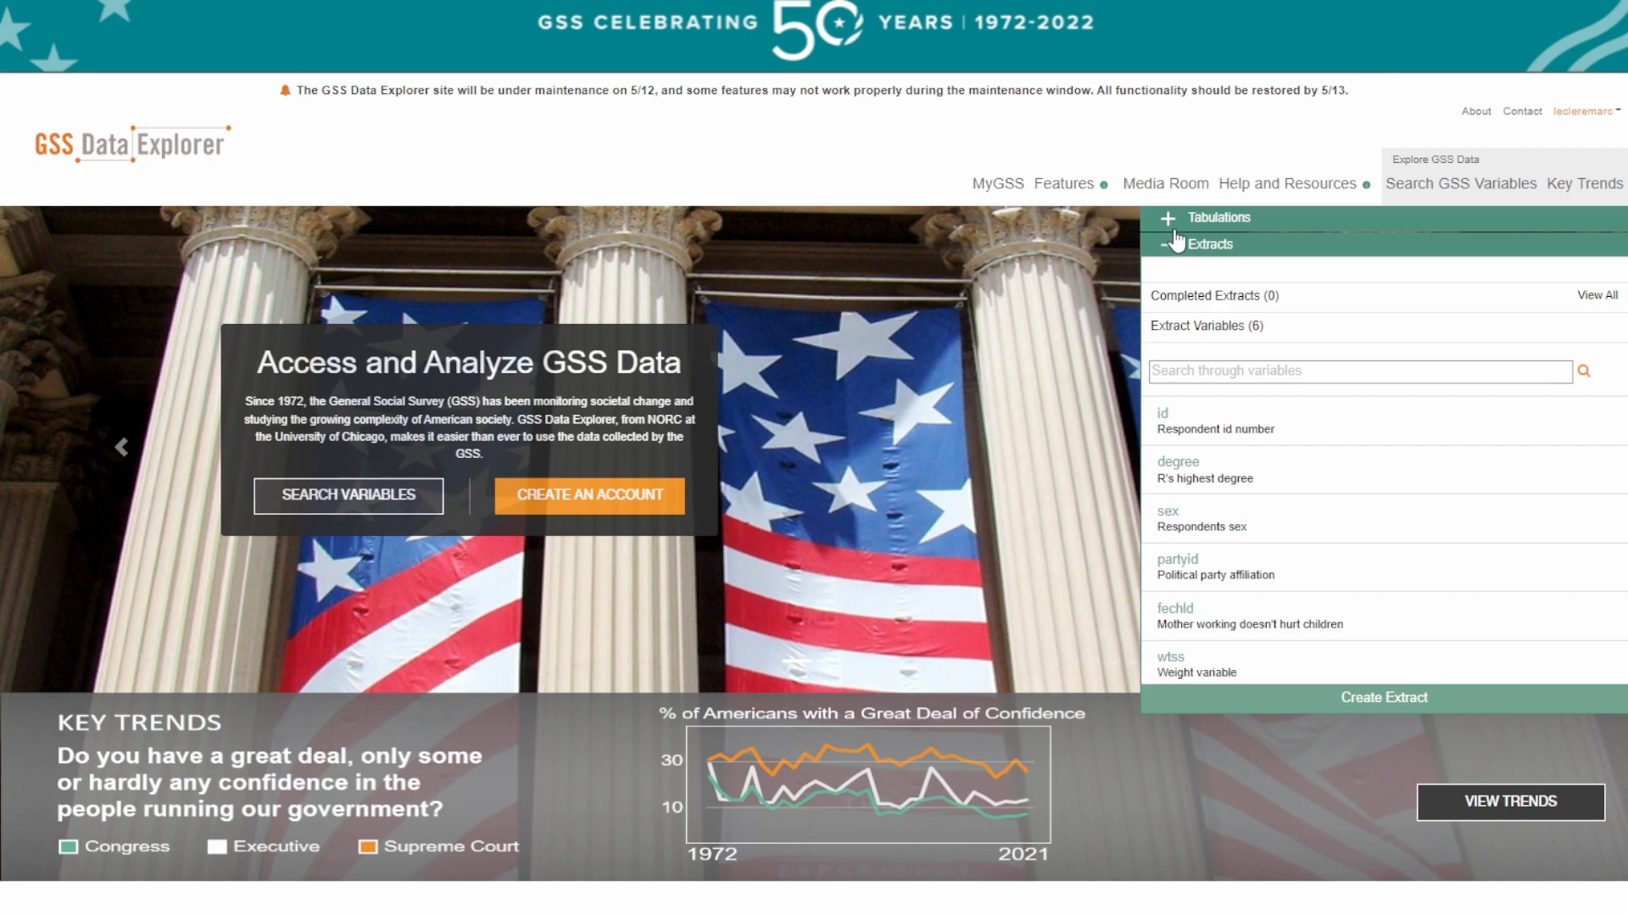
click(1171, 246)
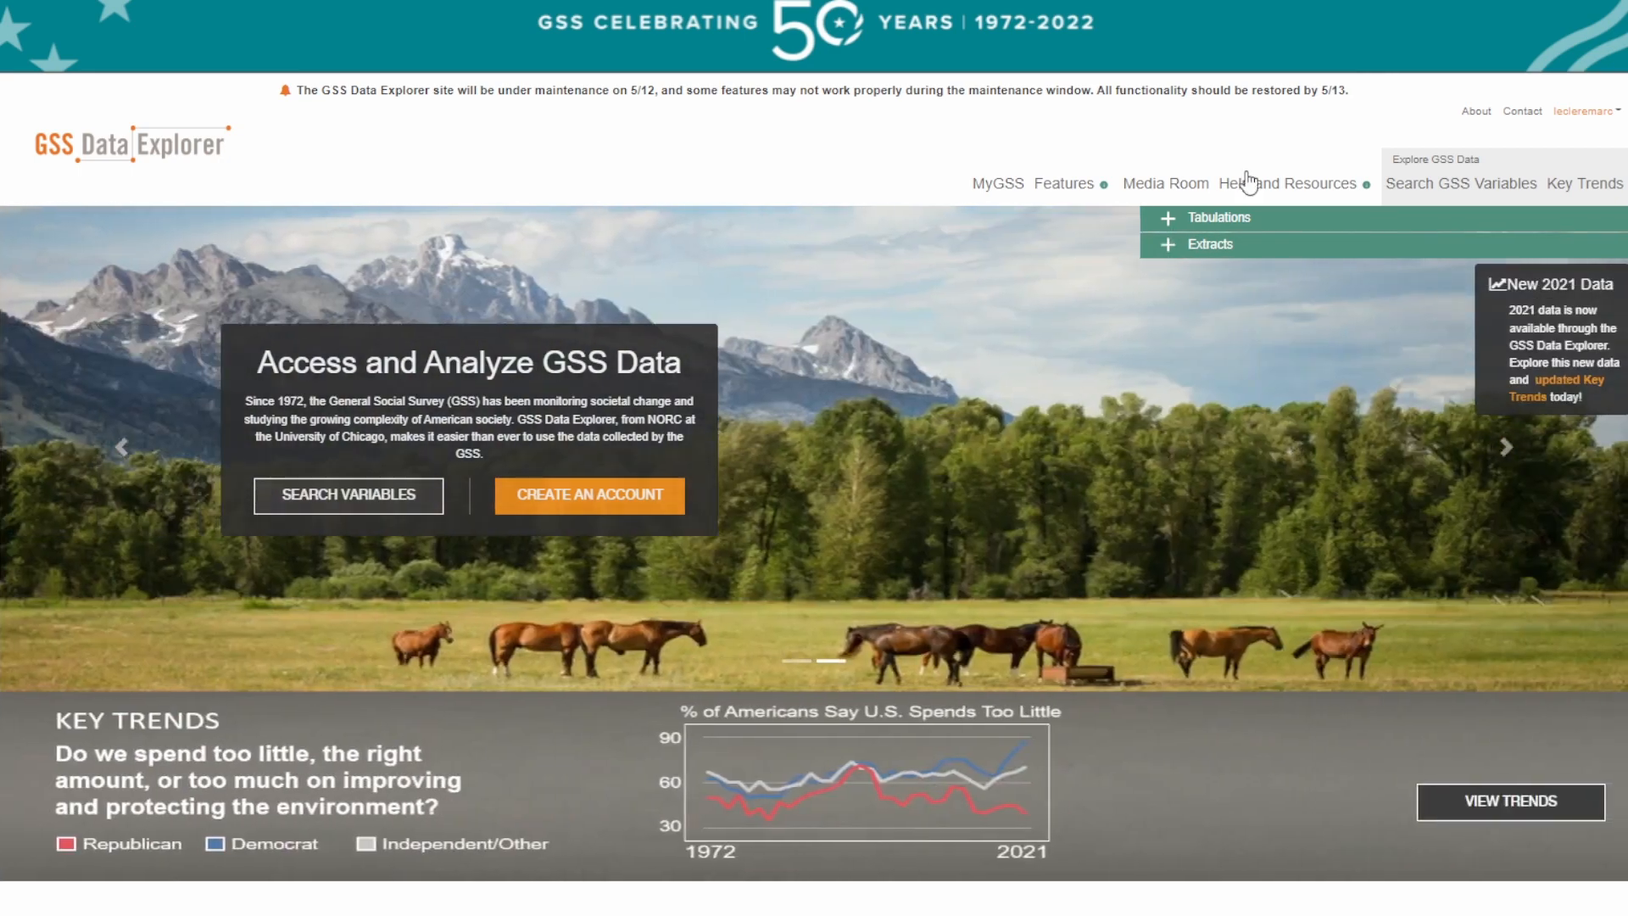
click(1005, 184)
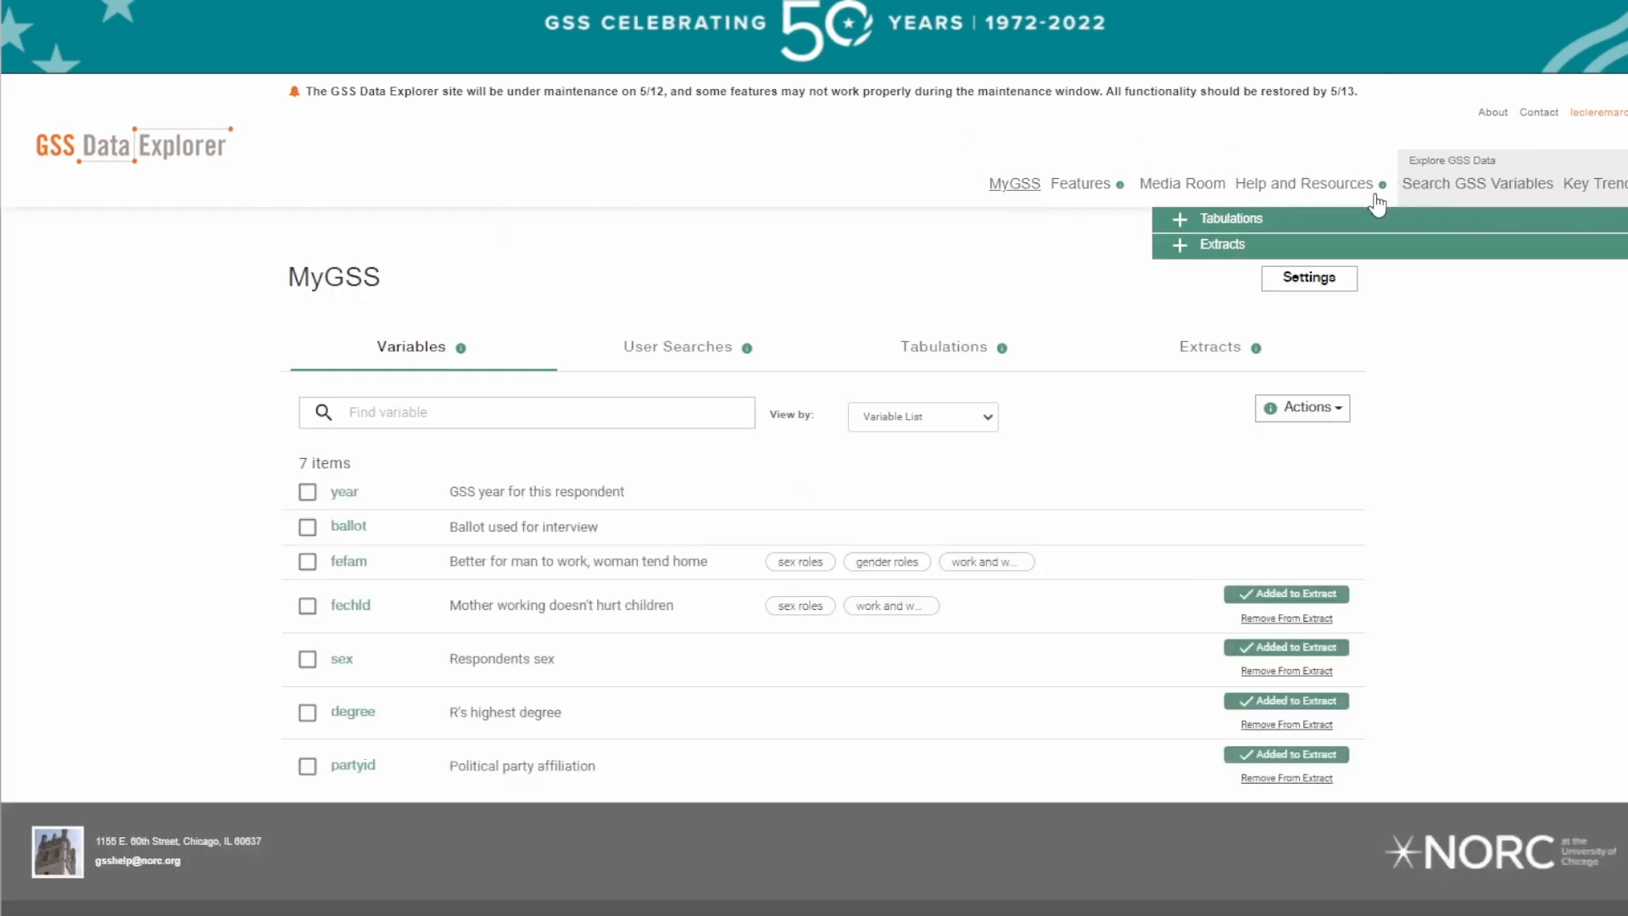
click(1173, 246)
click(1017, 184)
click(1444, 181)
click(994, 183)
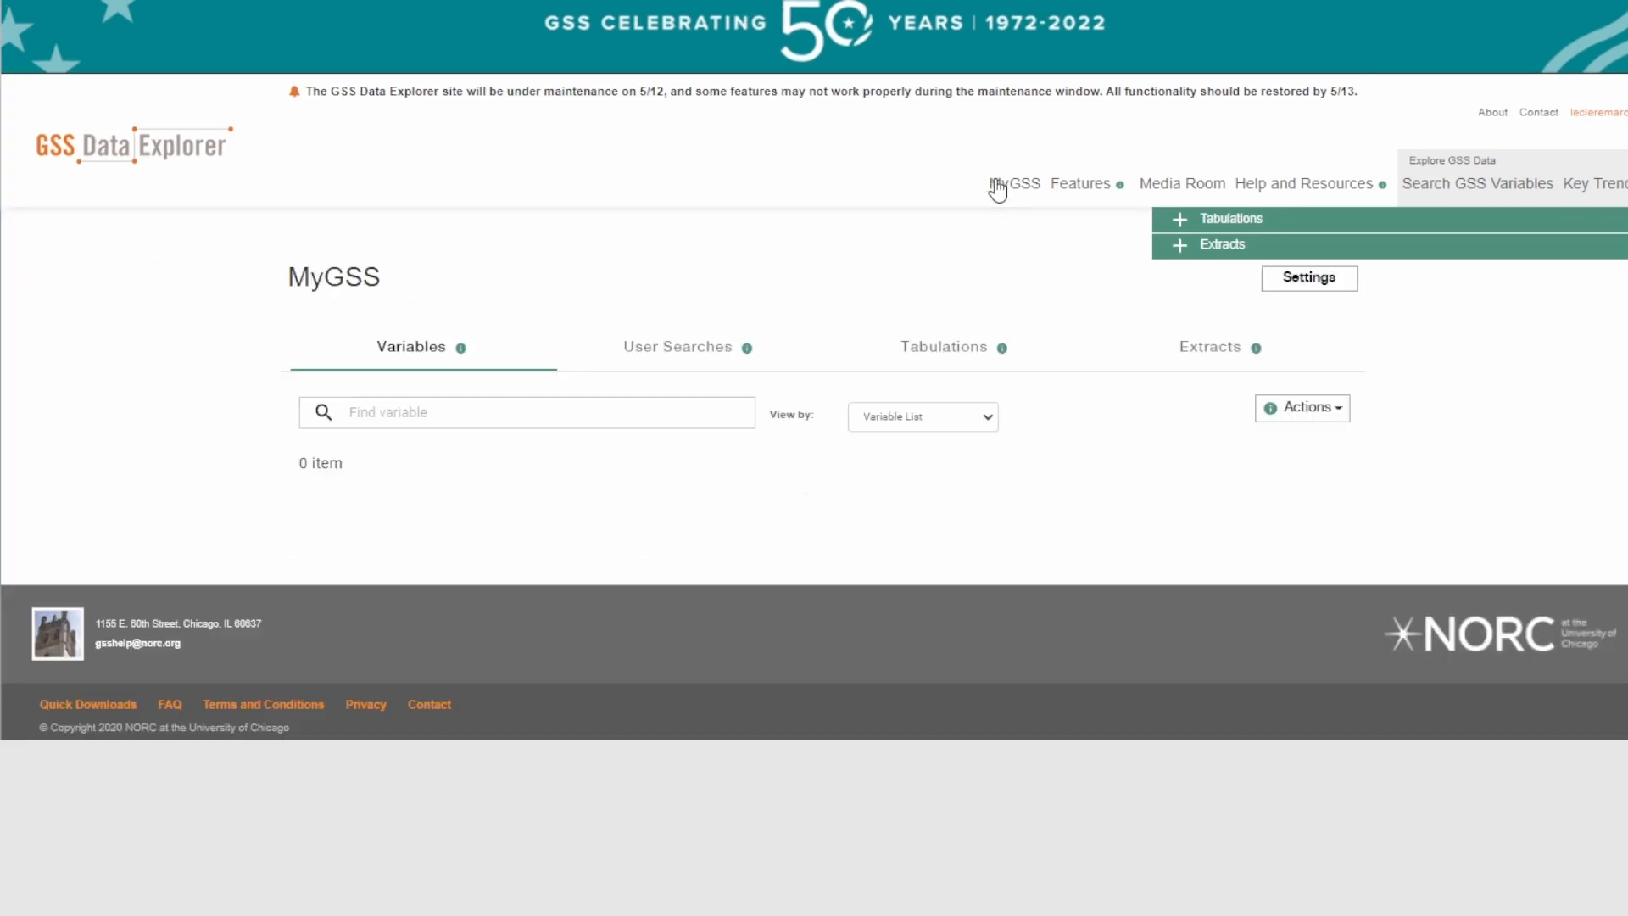
Start an extract named "my extract" with the description "This is for my project on gender roles." and include all variables in the extract cart.
click(1181, 249)
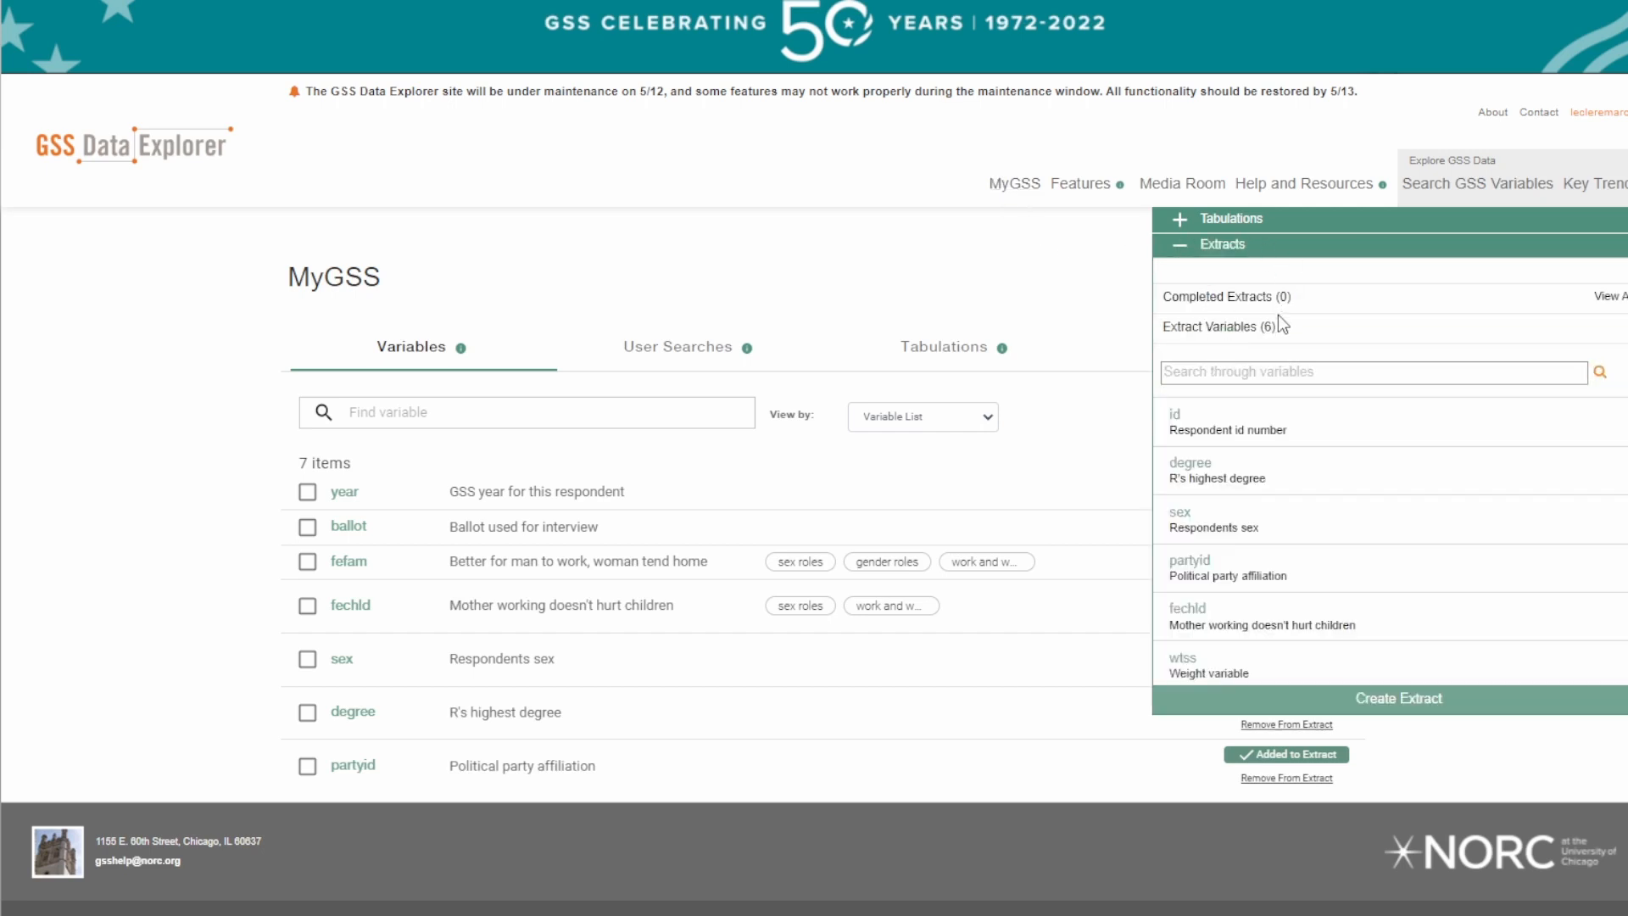
click(1408, 704)
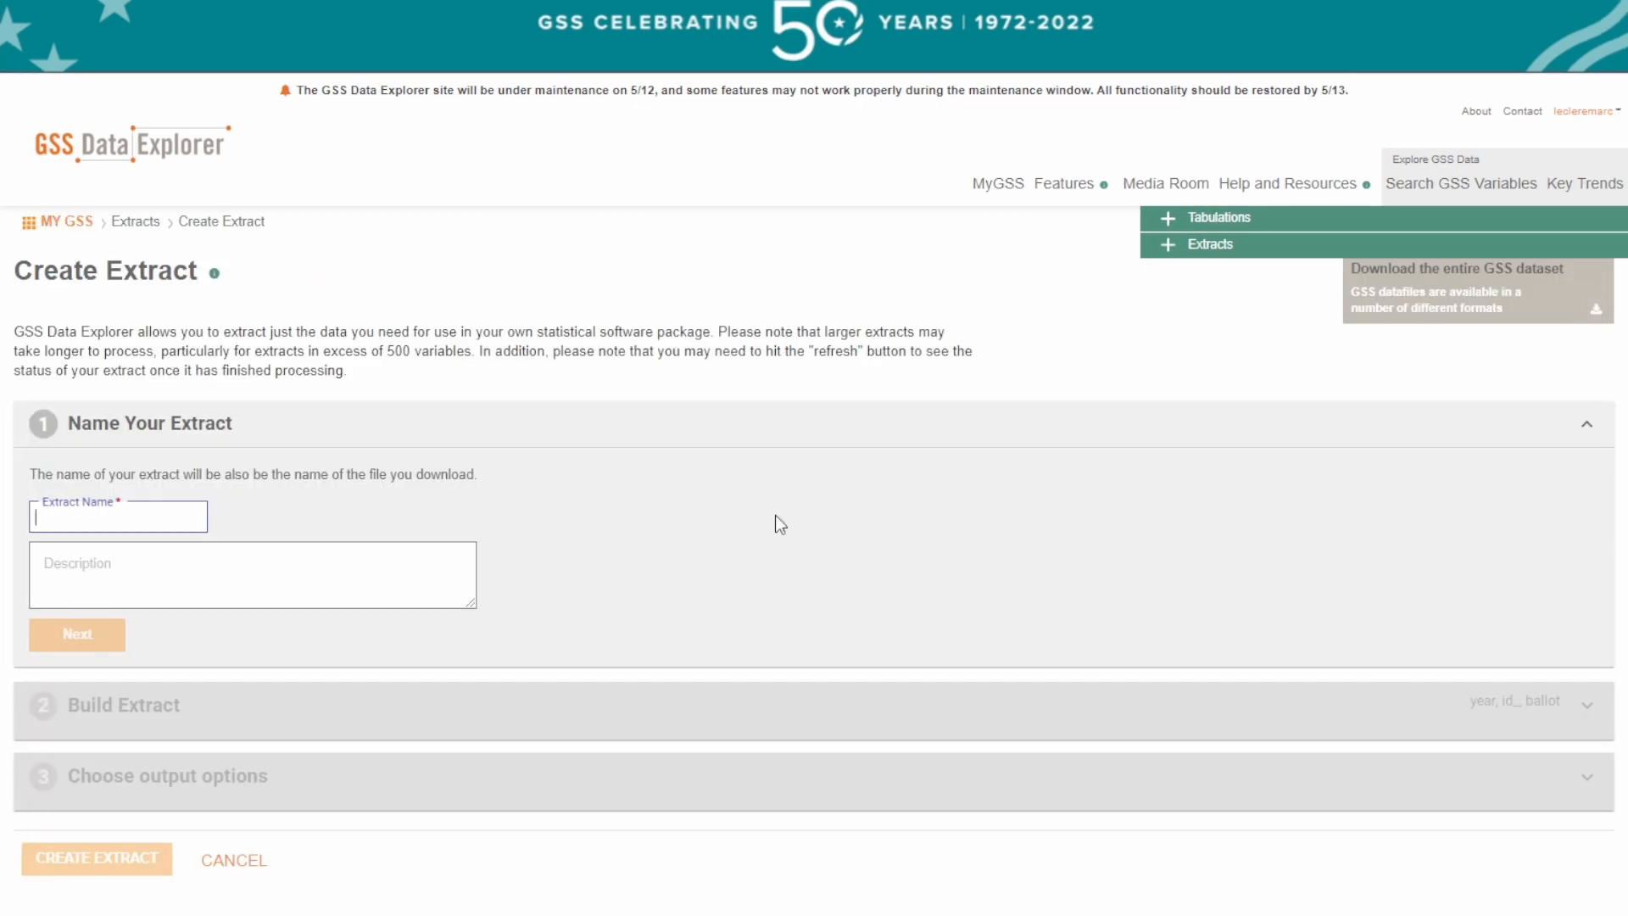
text(my extract)
click(281, 566)
text(This is for my project on gender roles.)
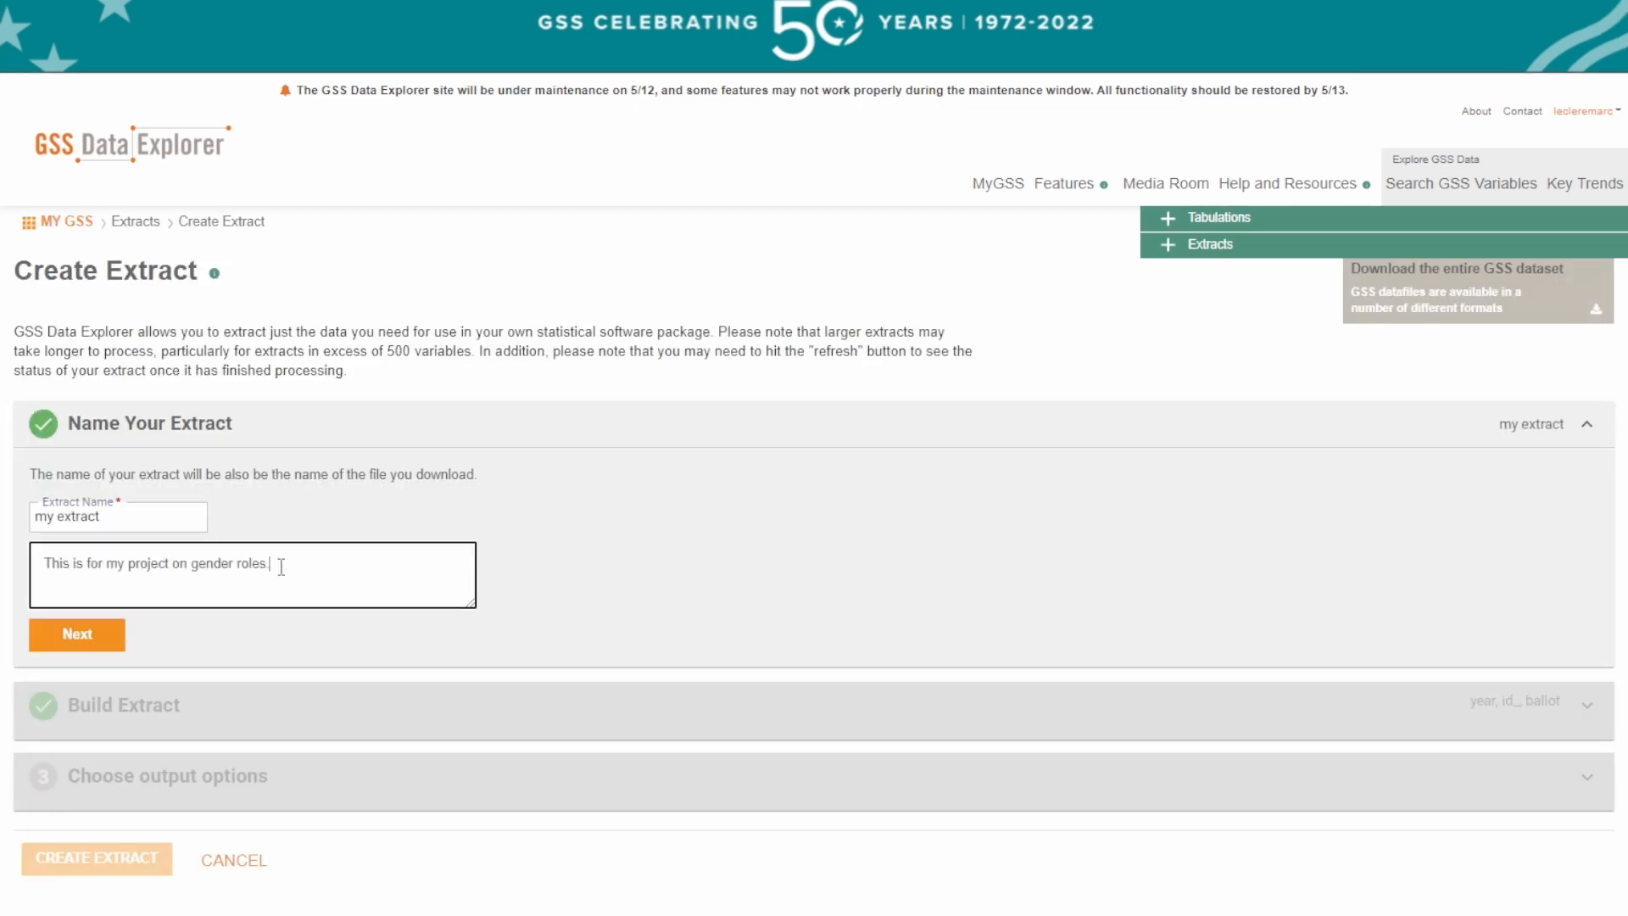
click(100, 637)
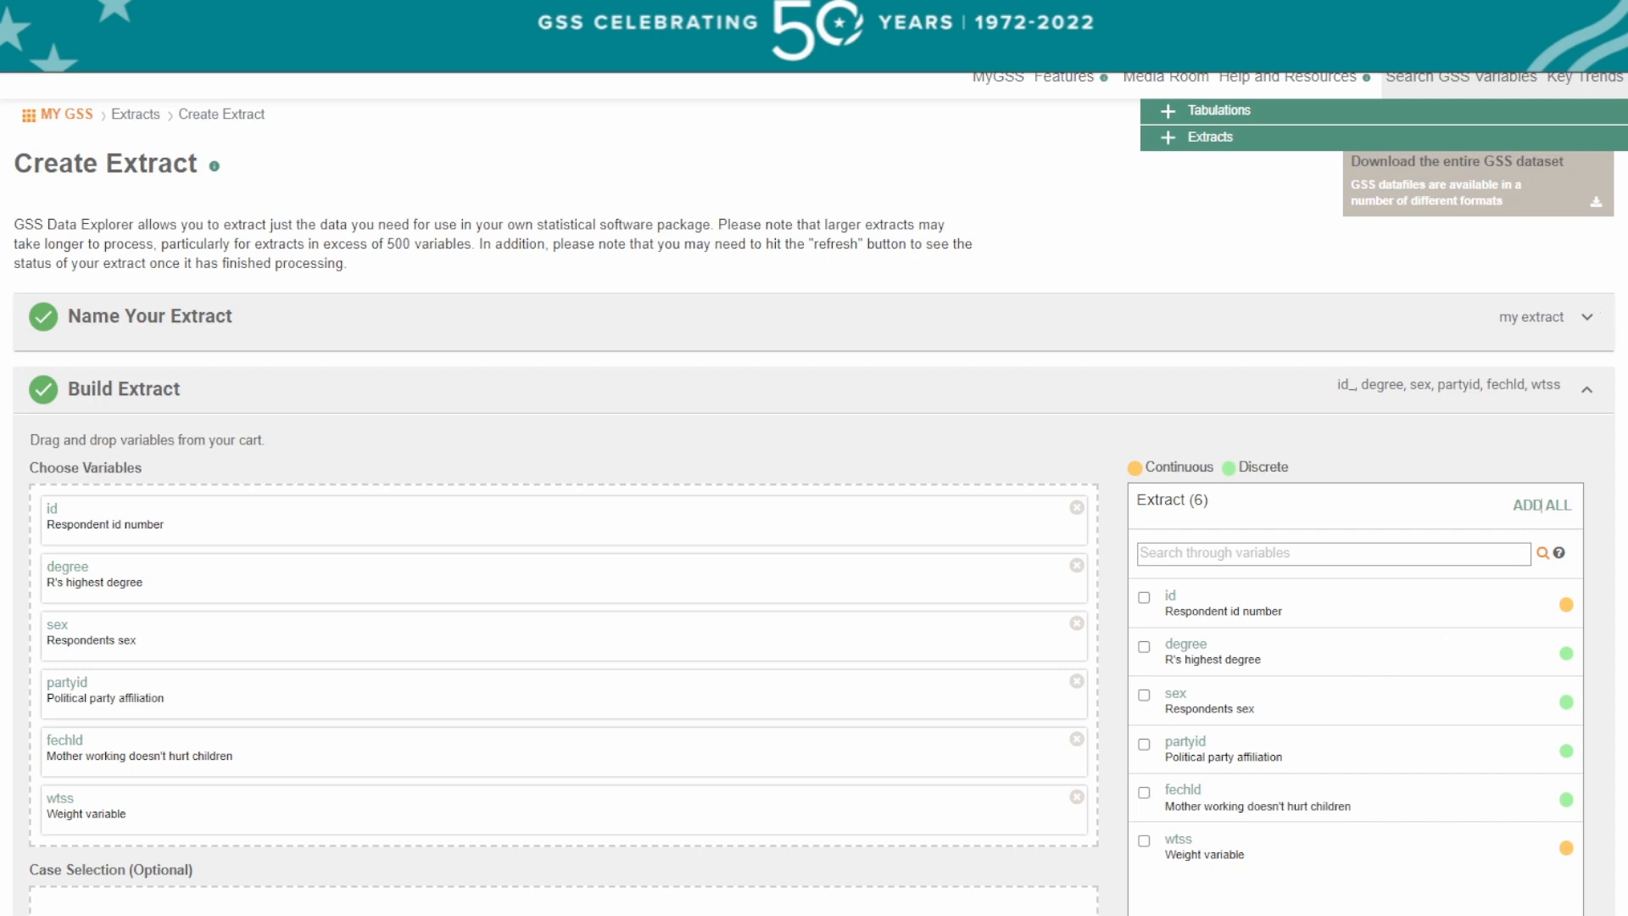
Add fefam to the extract from MyGSS, and create "my extract" for all available years as a SAS Control File.
click(1008, 85)
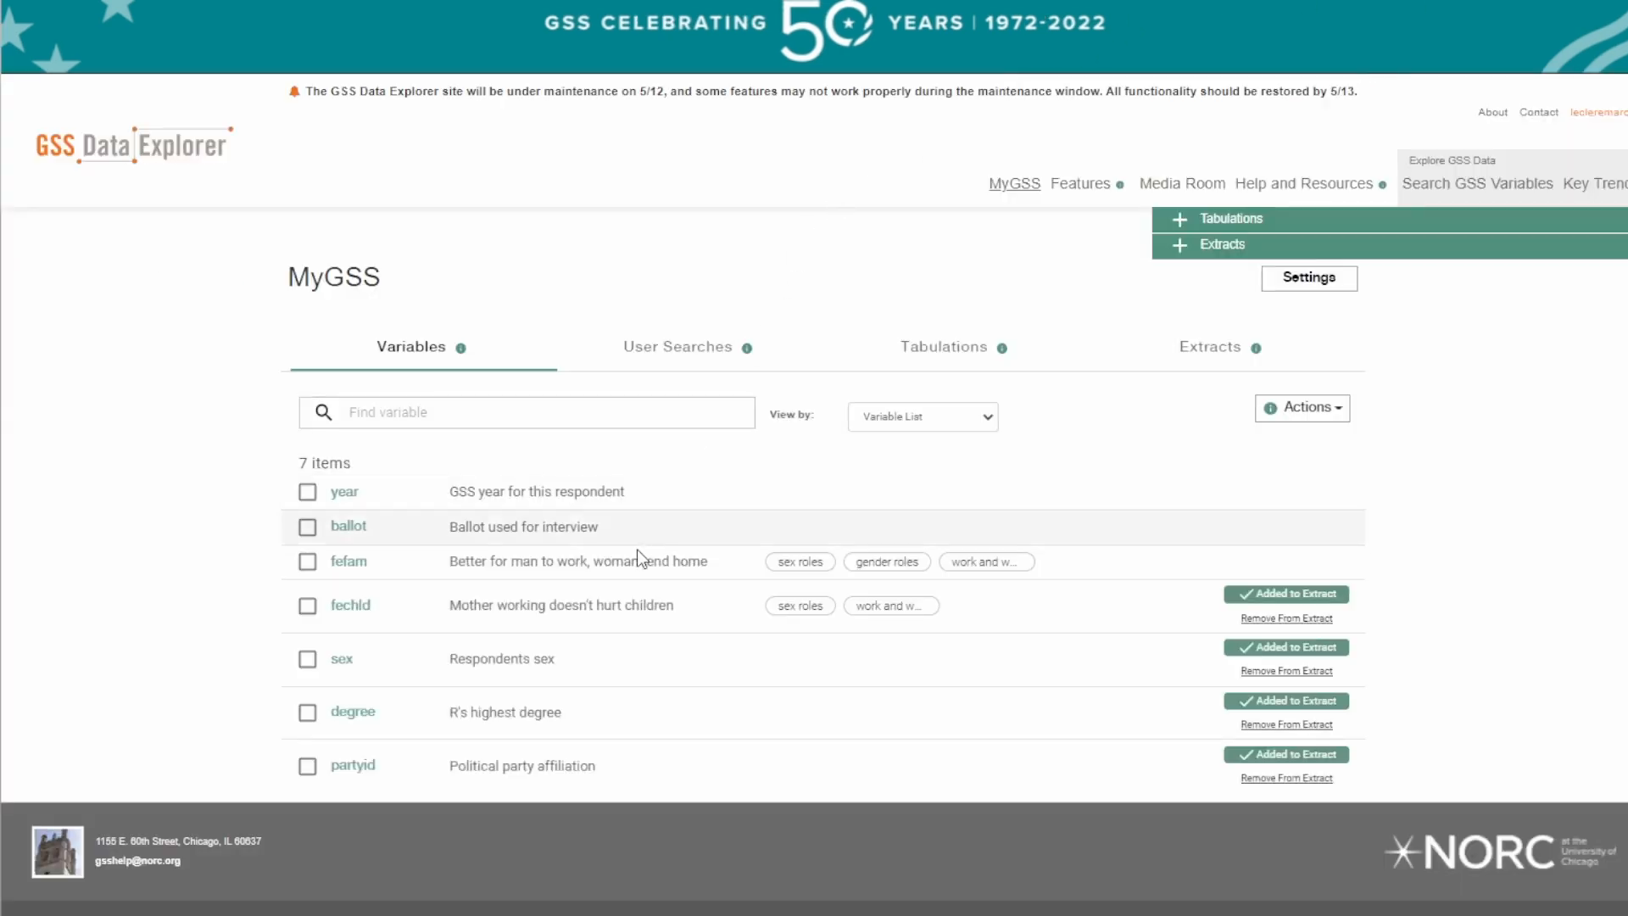
click(1312, 424)
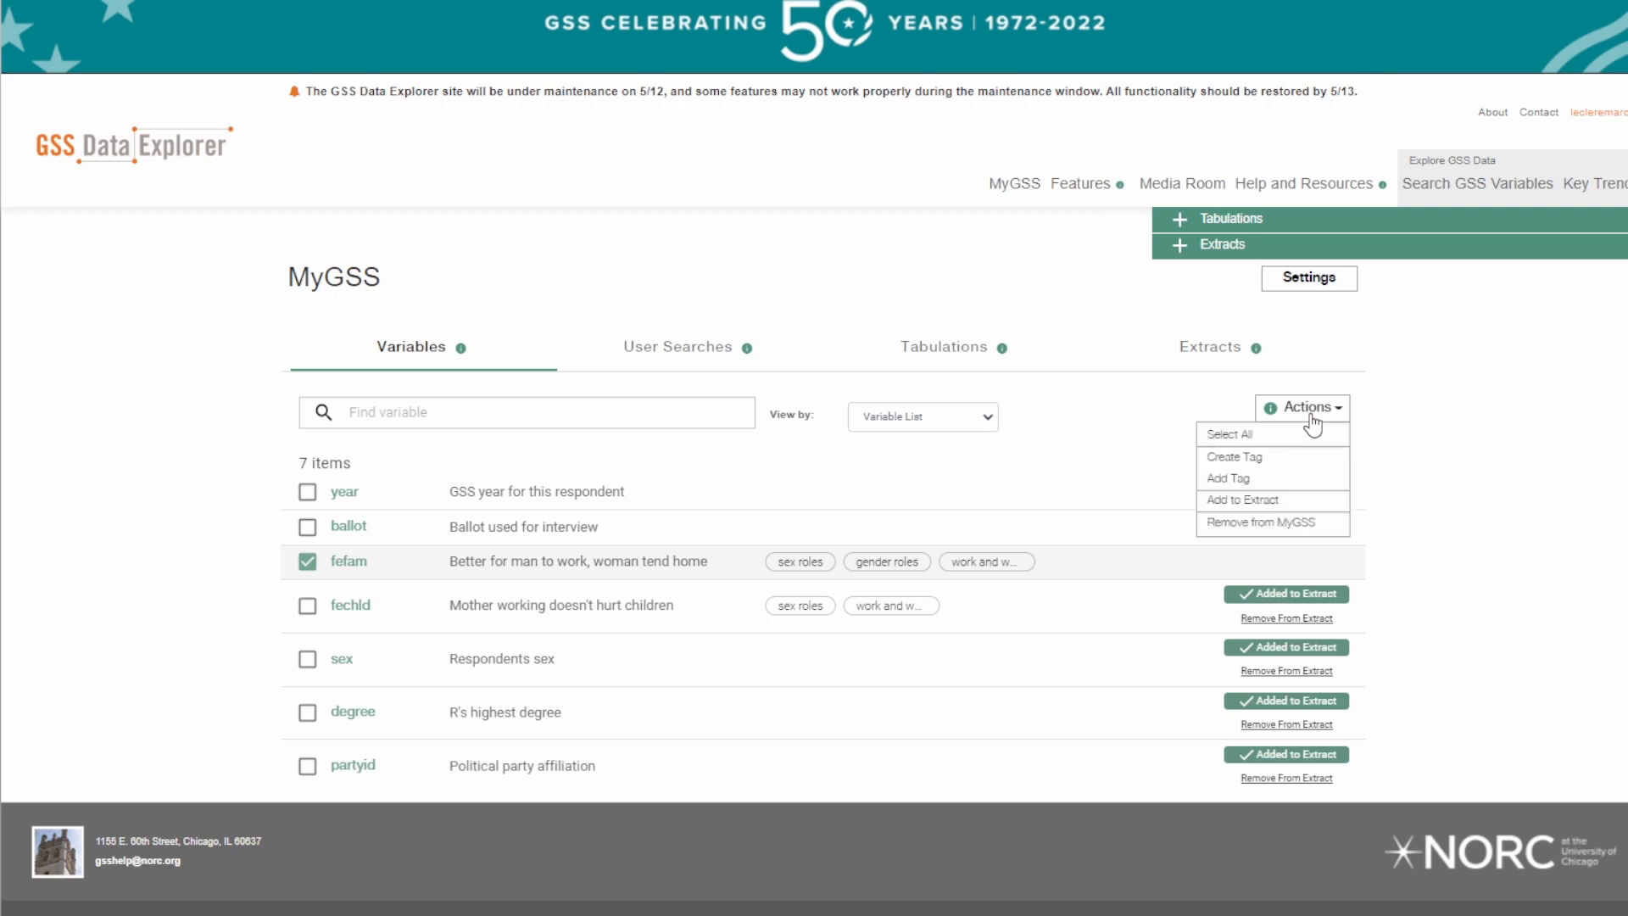
click(1253, 505)
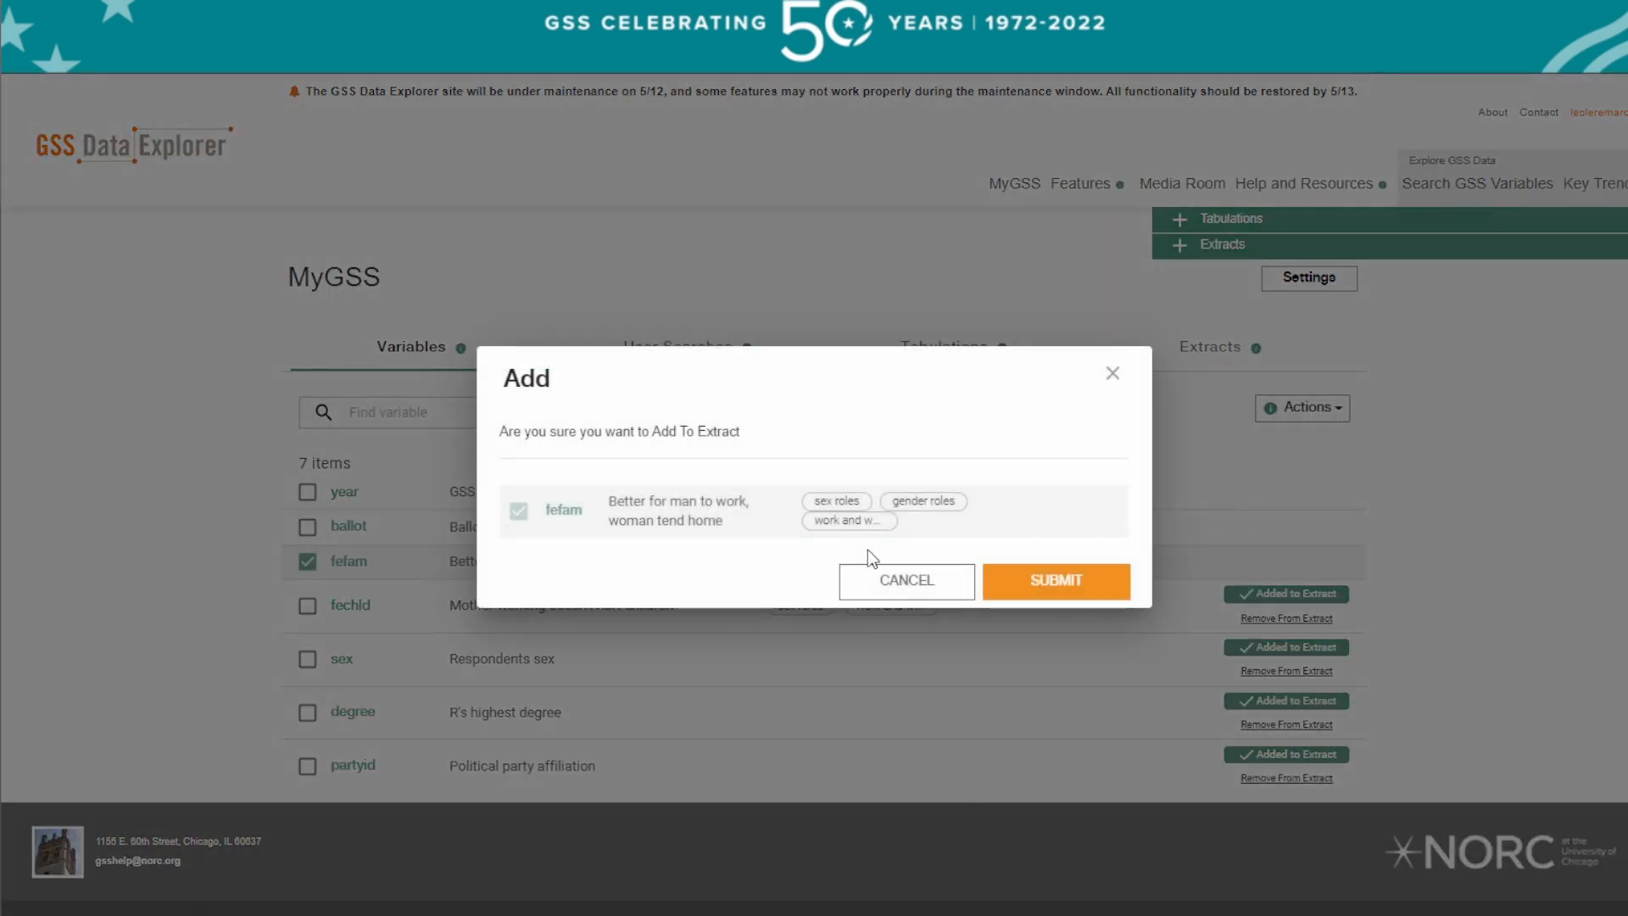
click(1057, 585)
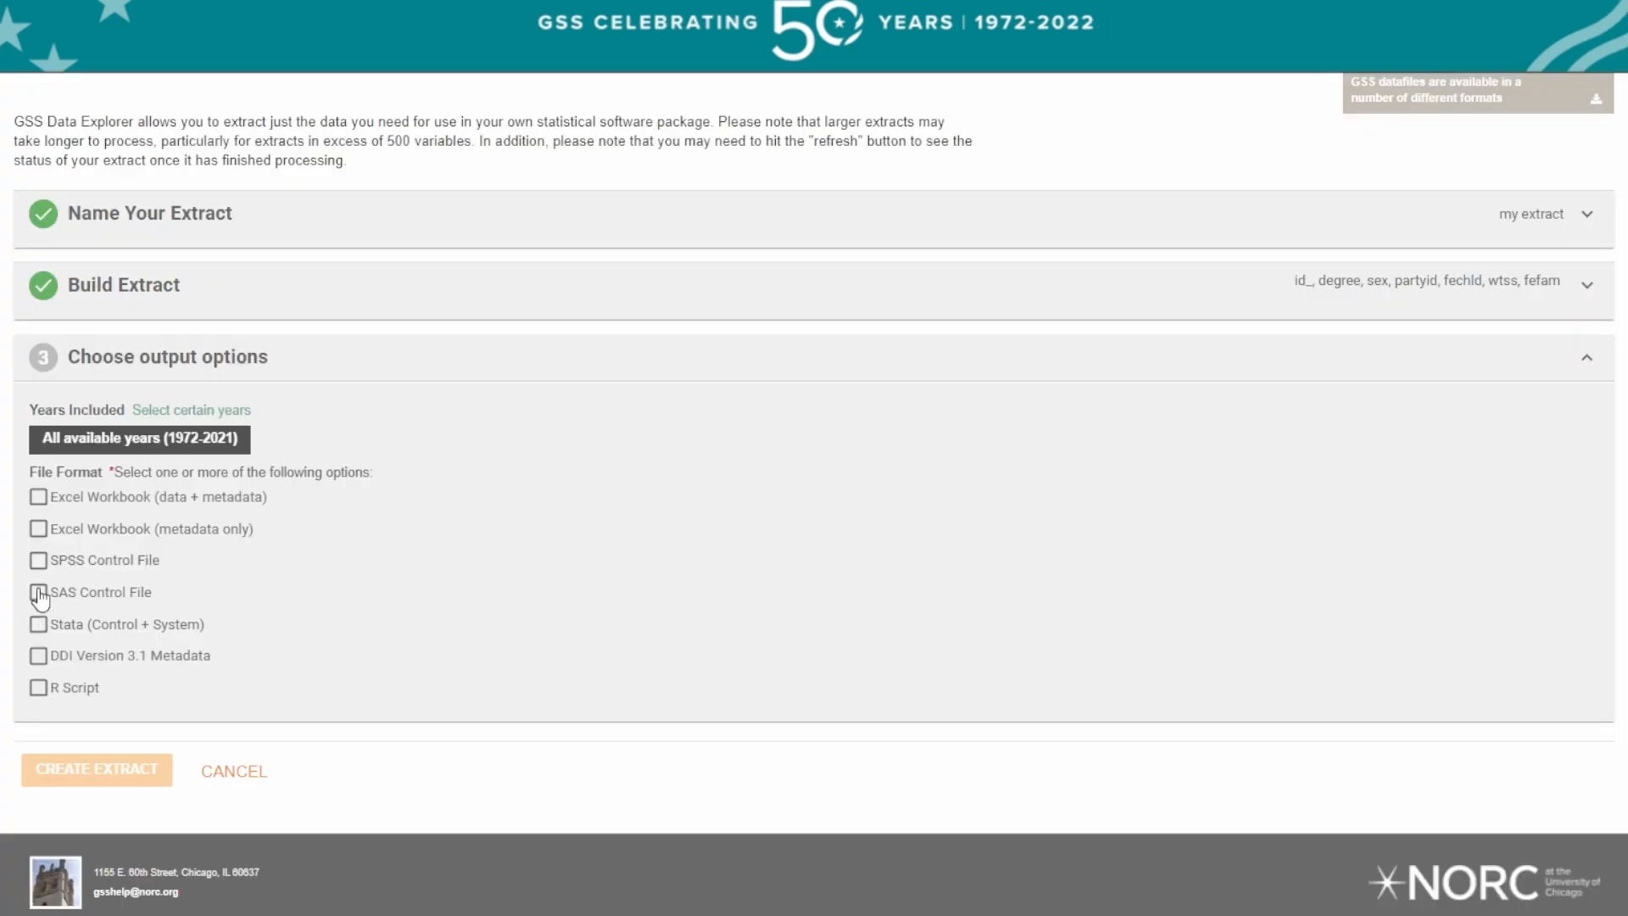
click(38, 592)
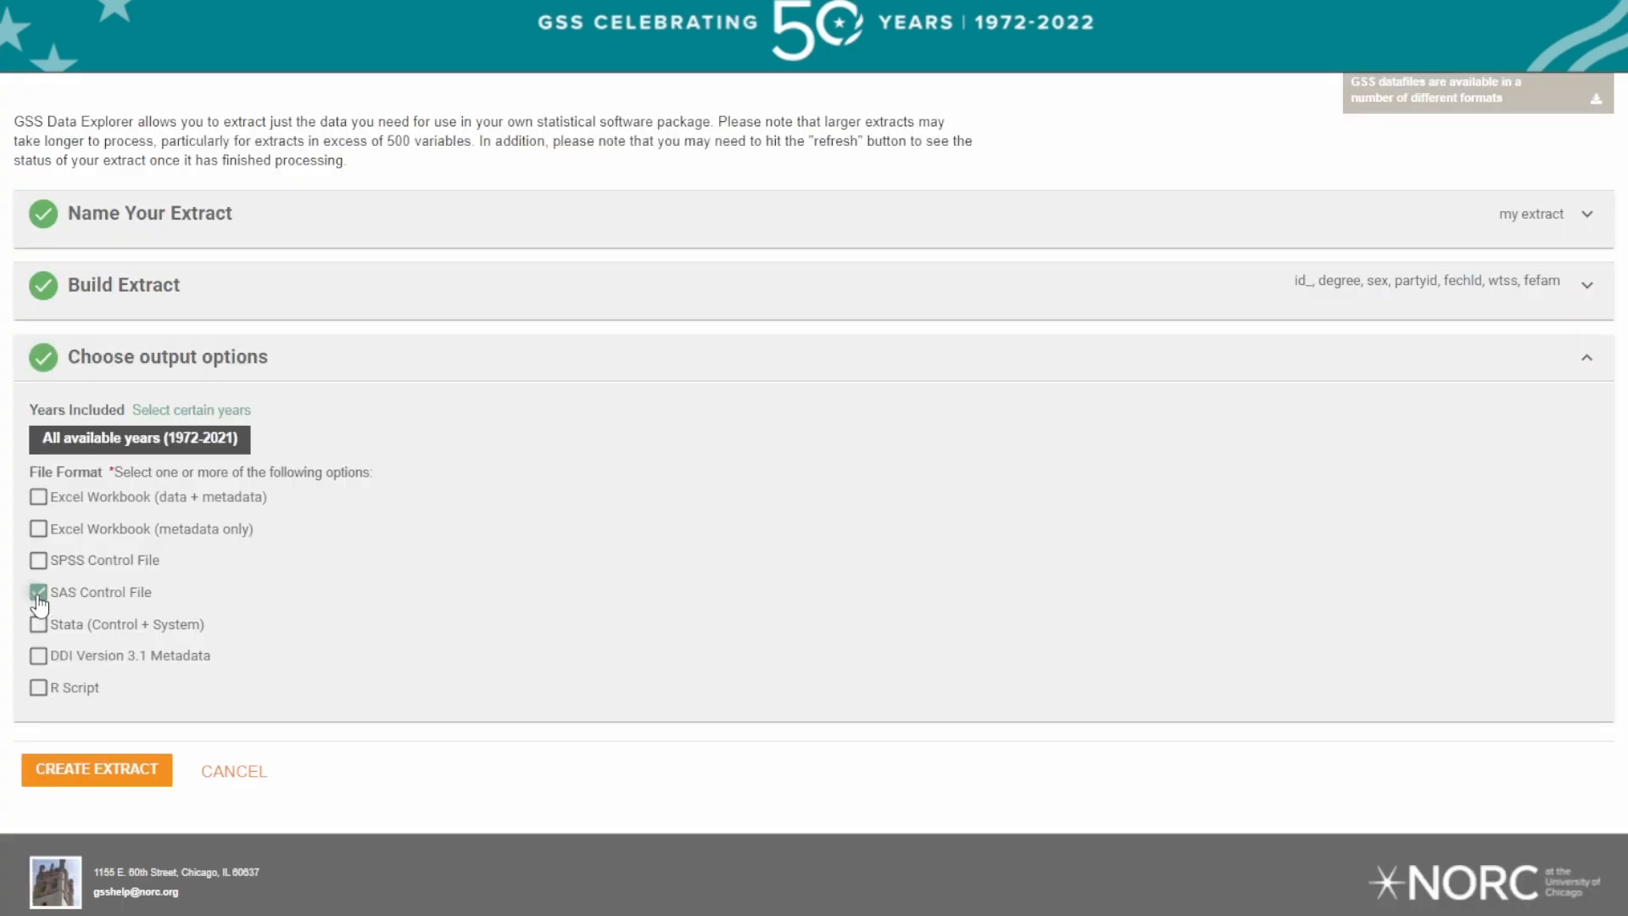
click(141, 774)
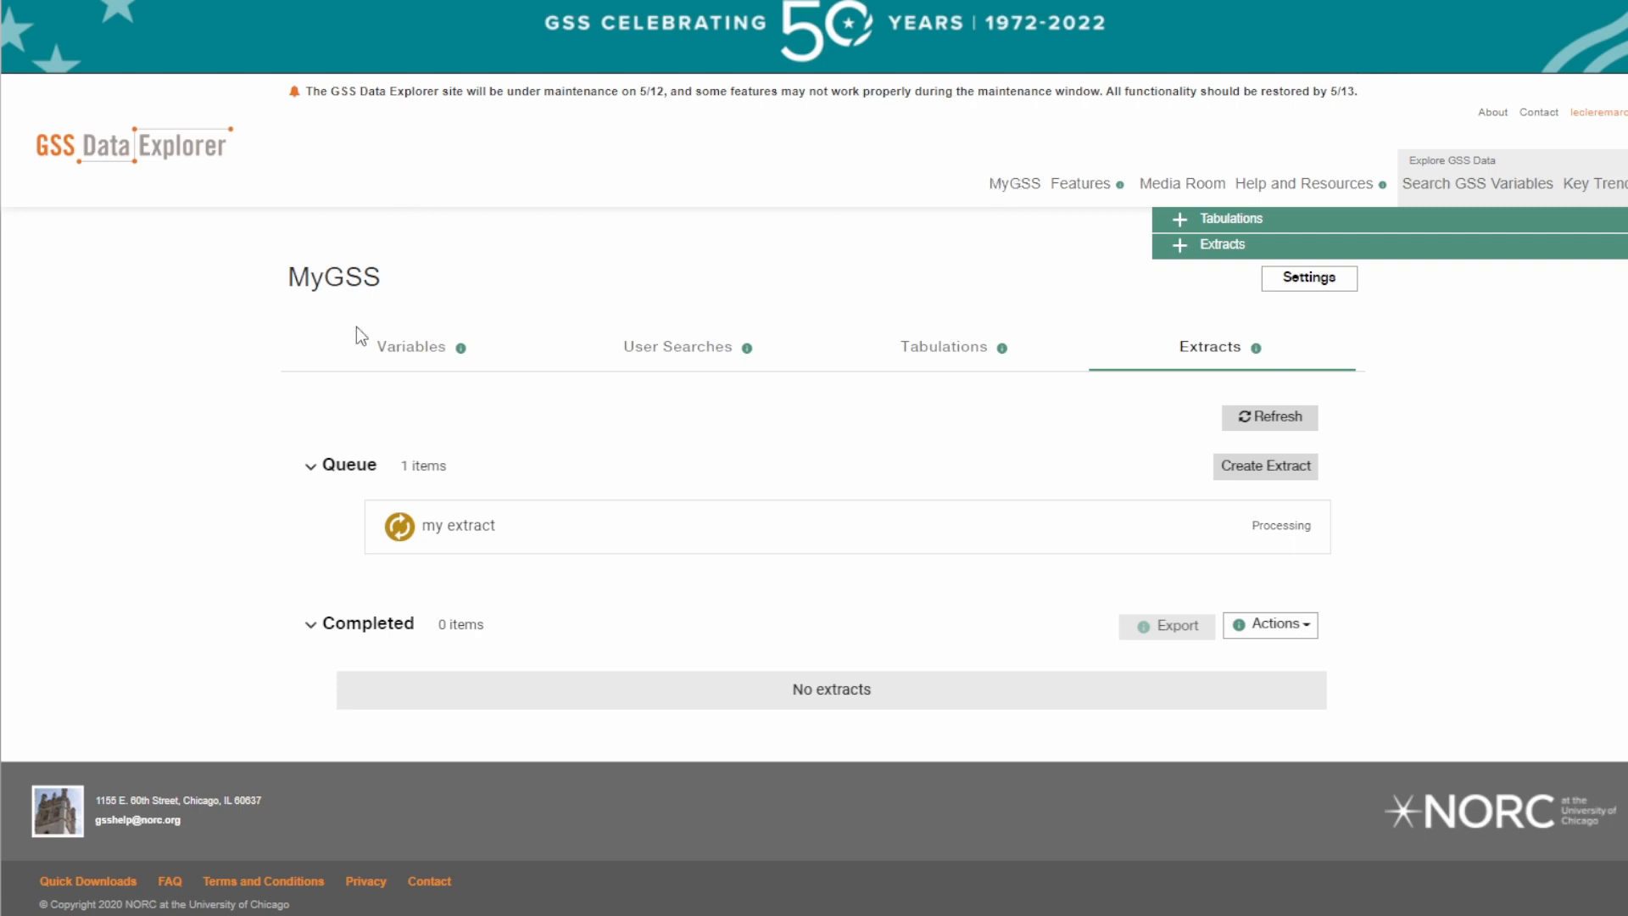
Review the saved variables, user searches, completed tabulations and completed extracts in MyGSS.
click(428, 350)
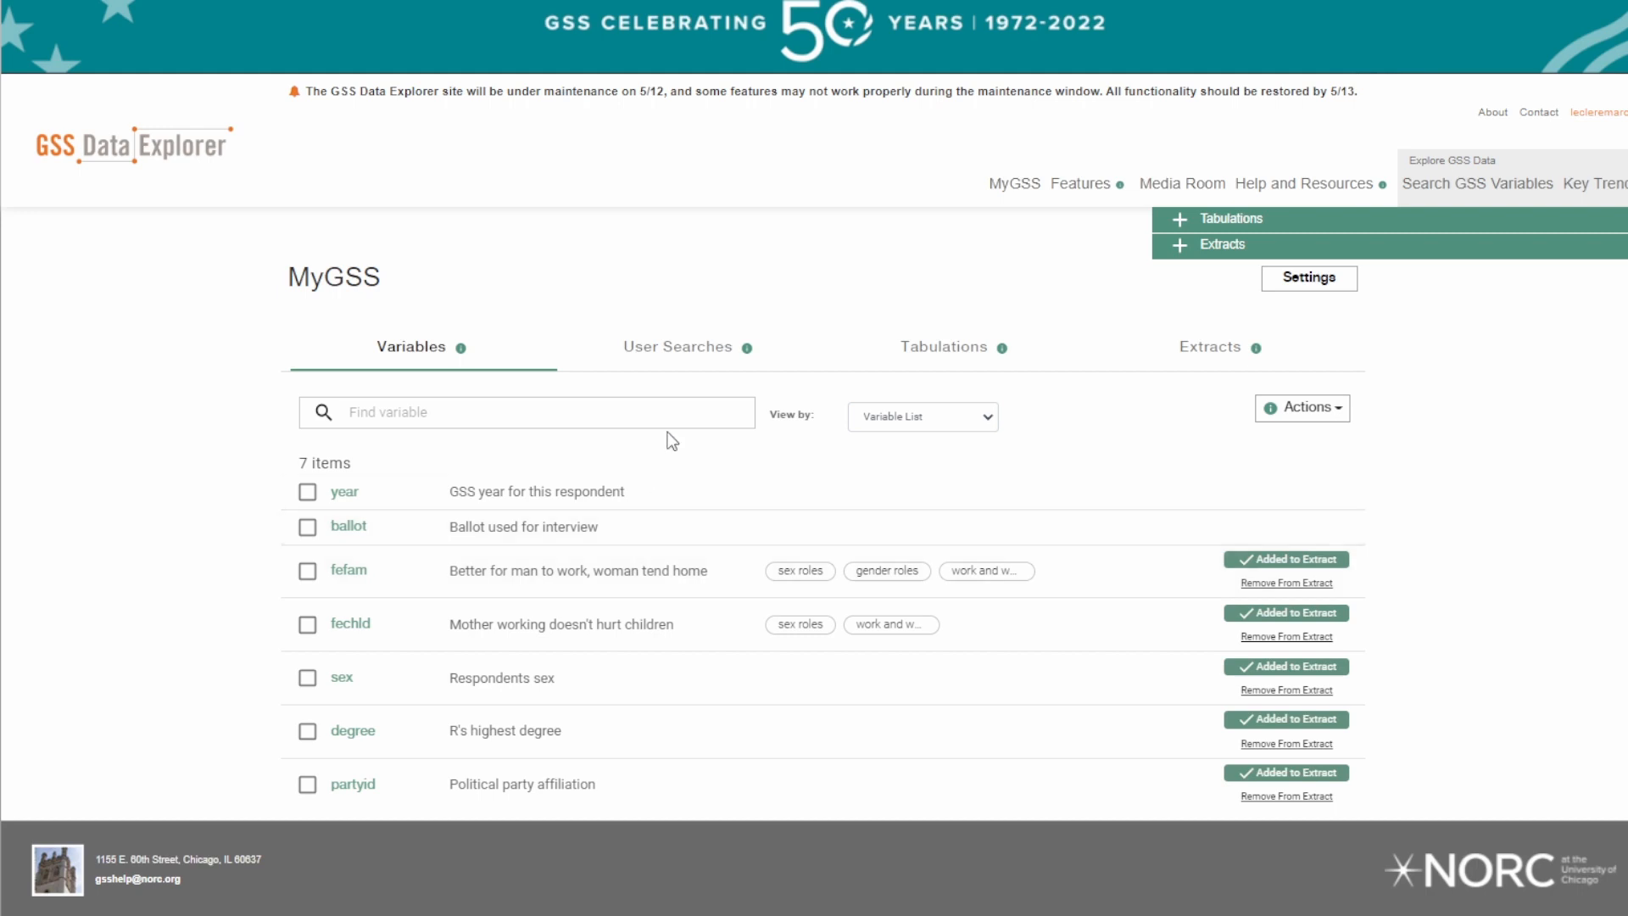
click(688, 354)
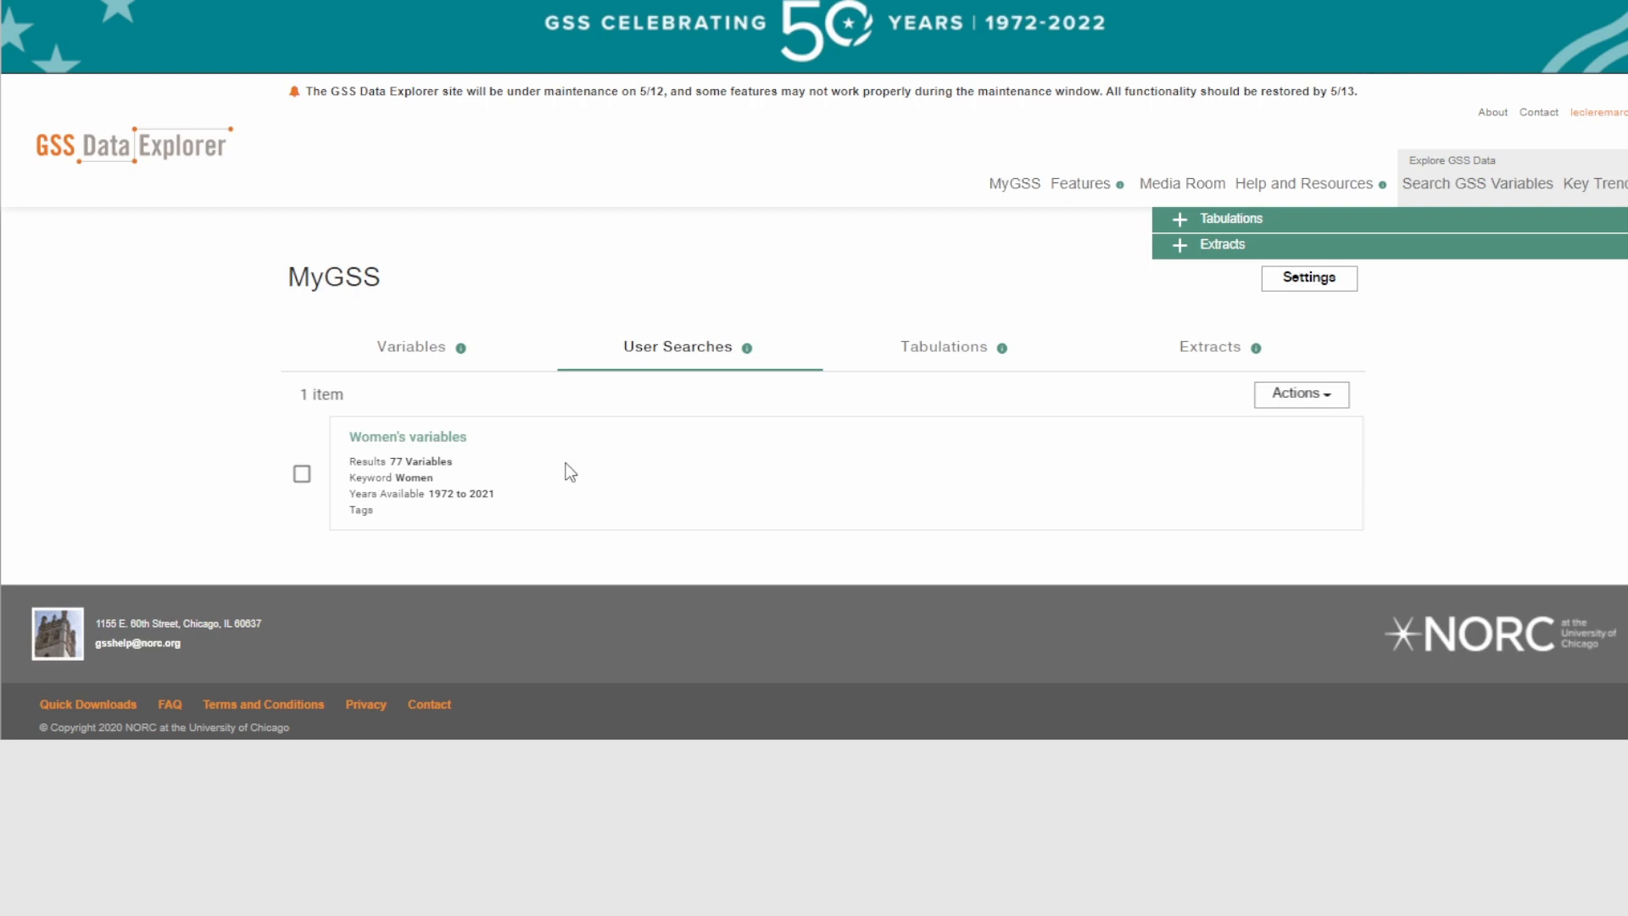
click(952, 357)
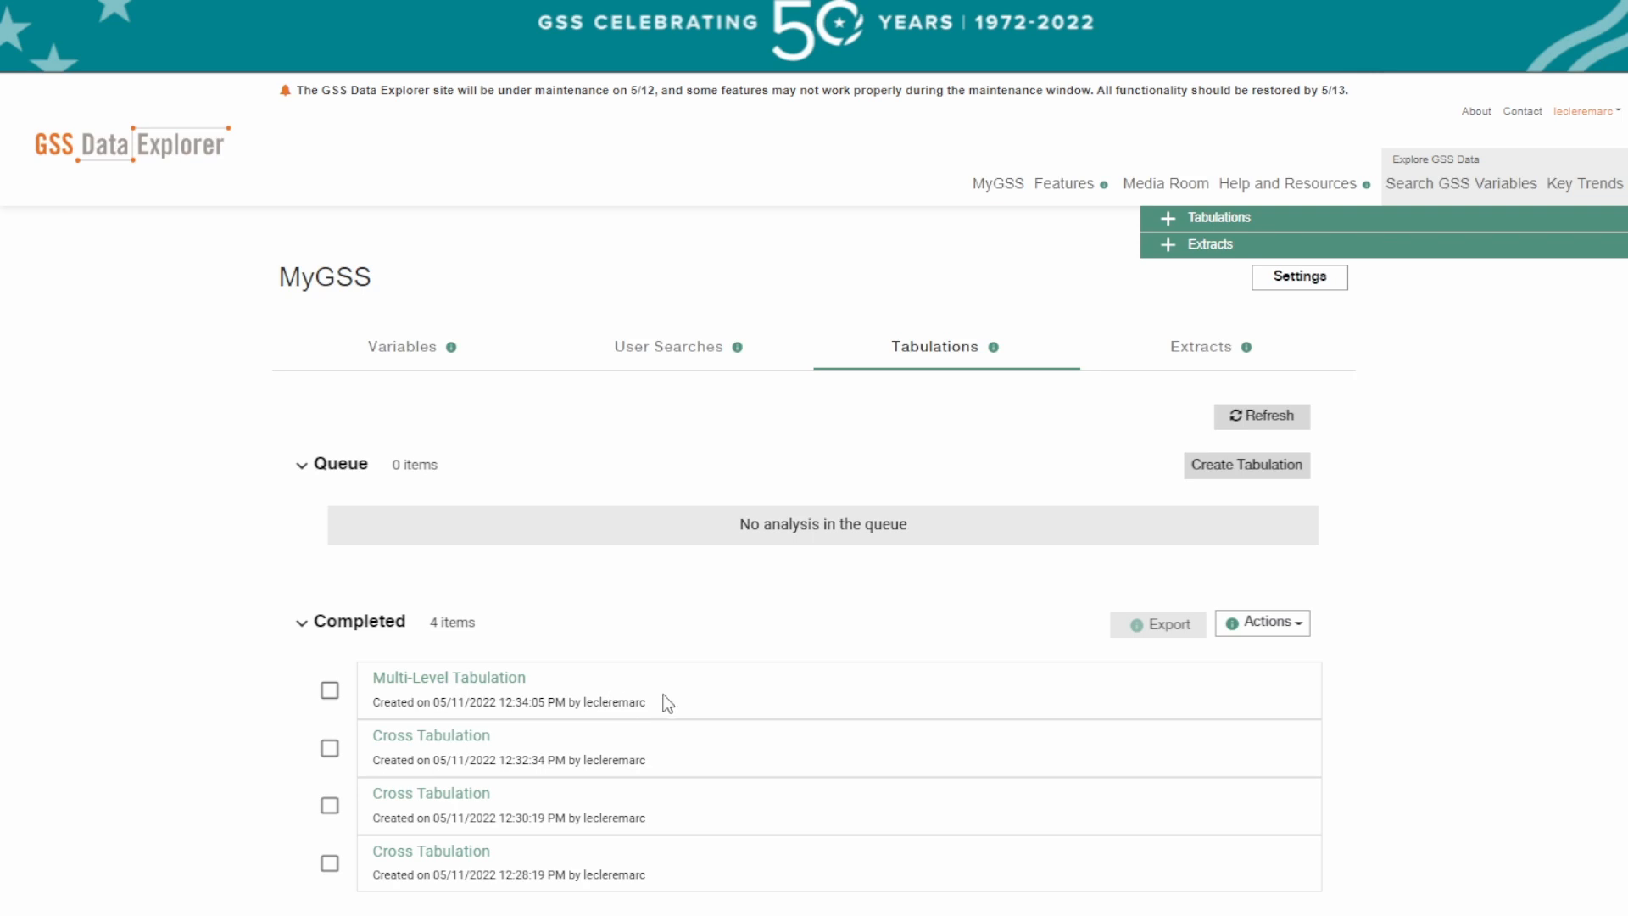
click(1209, 356)
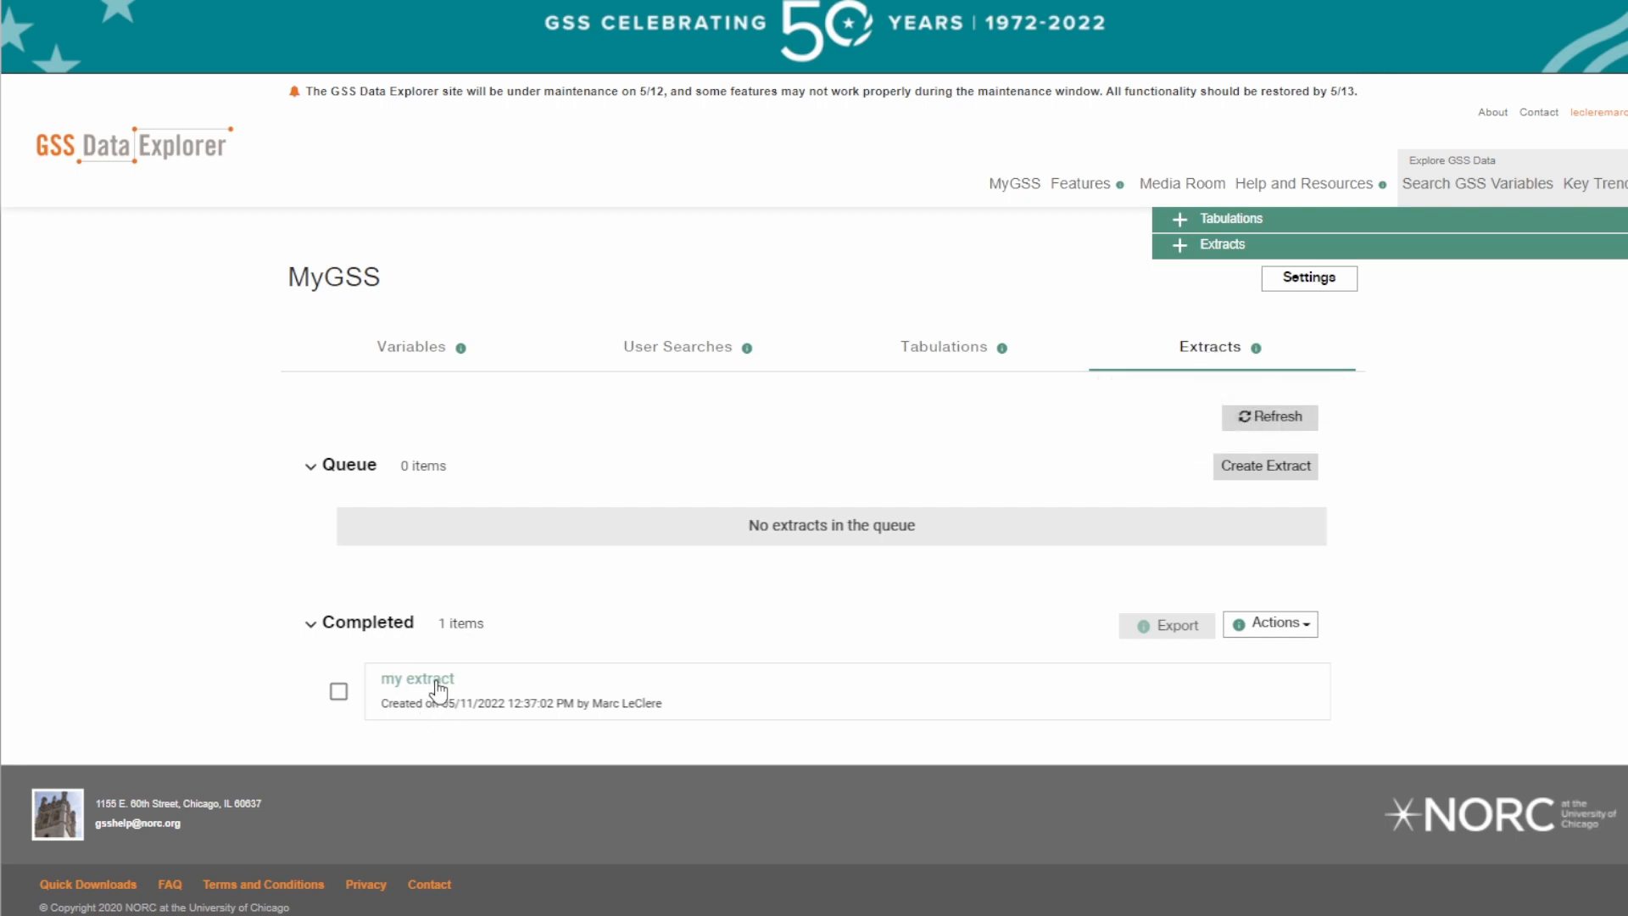
Check the export destinations for the completed "my extract" without exporting it, and return to the home page.
click(340, 692)
click(1182, 627)
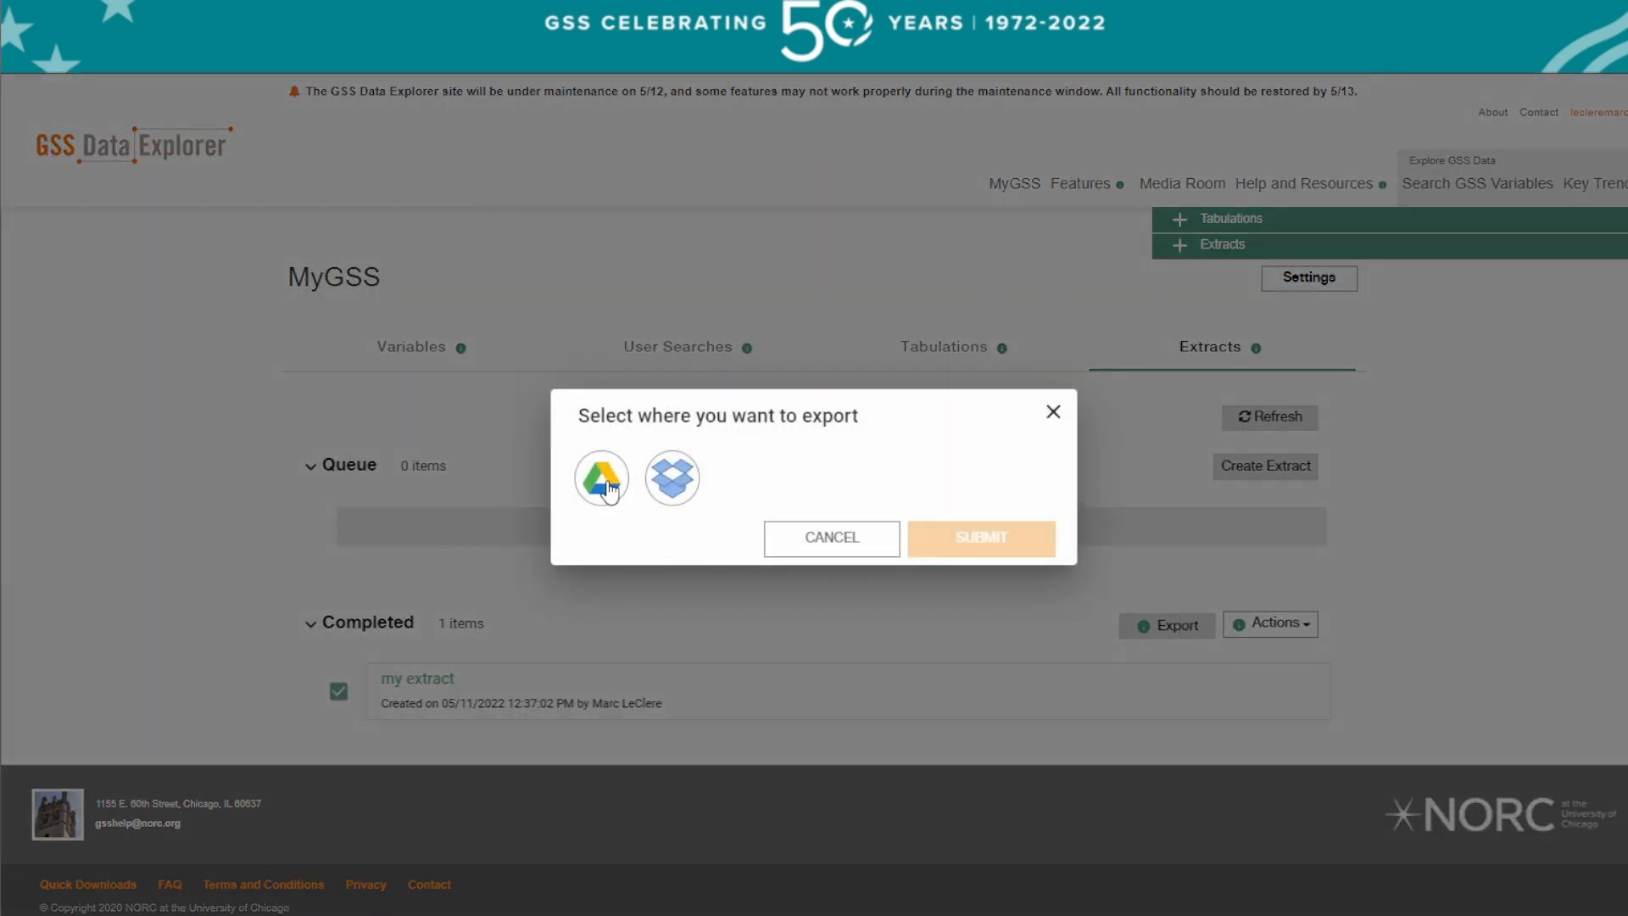
click(854, 544)
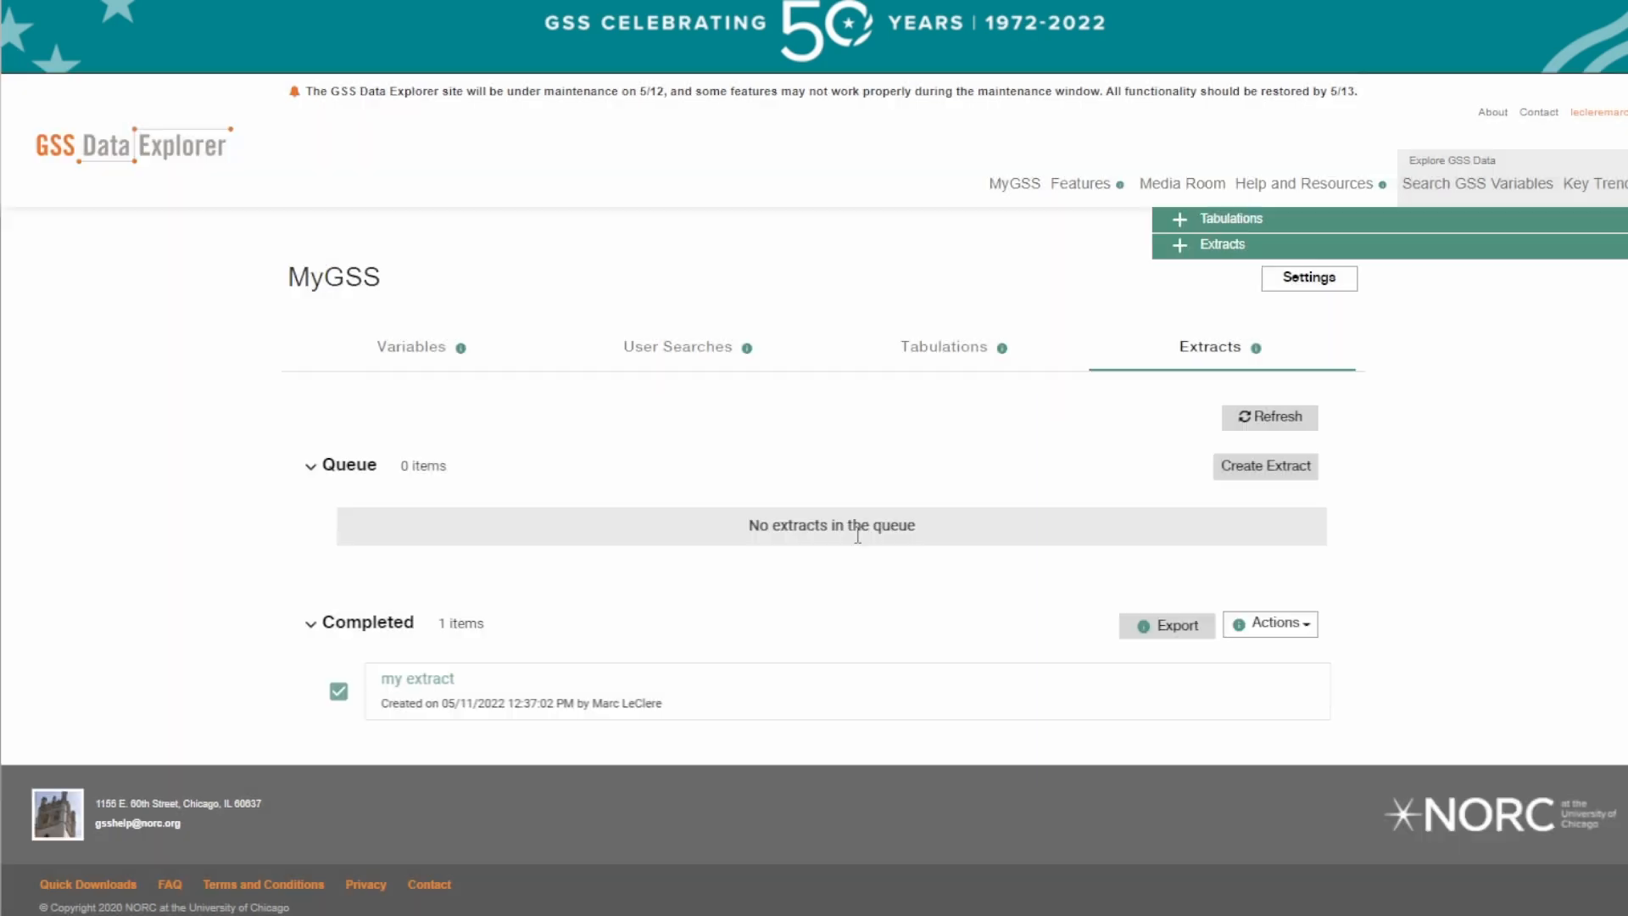
click(121, 161)
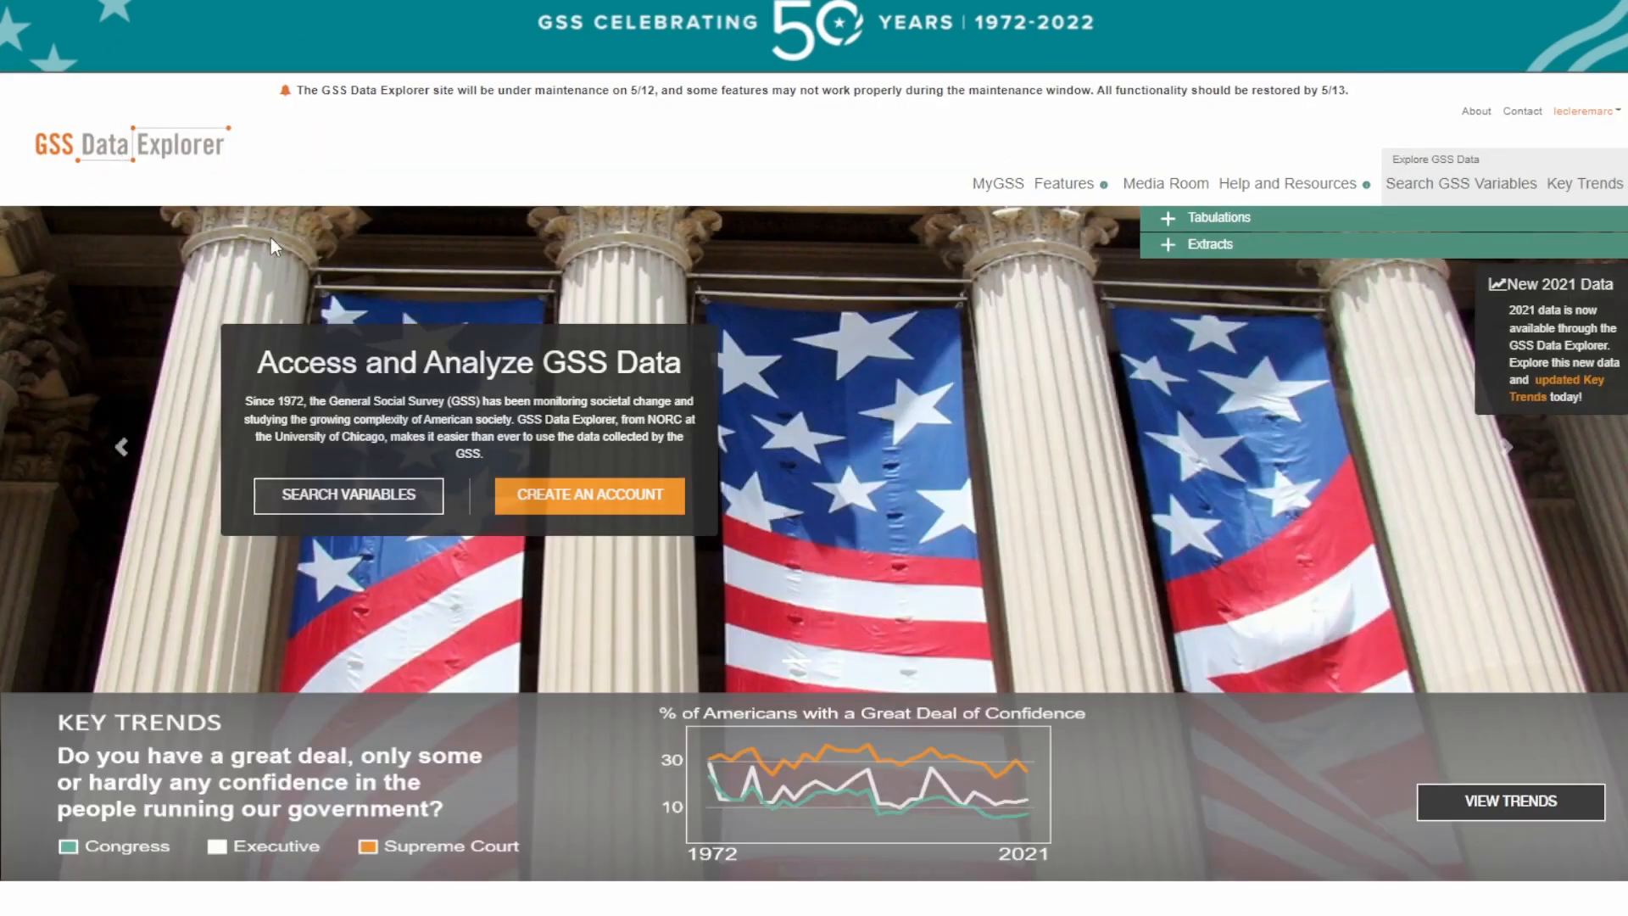